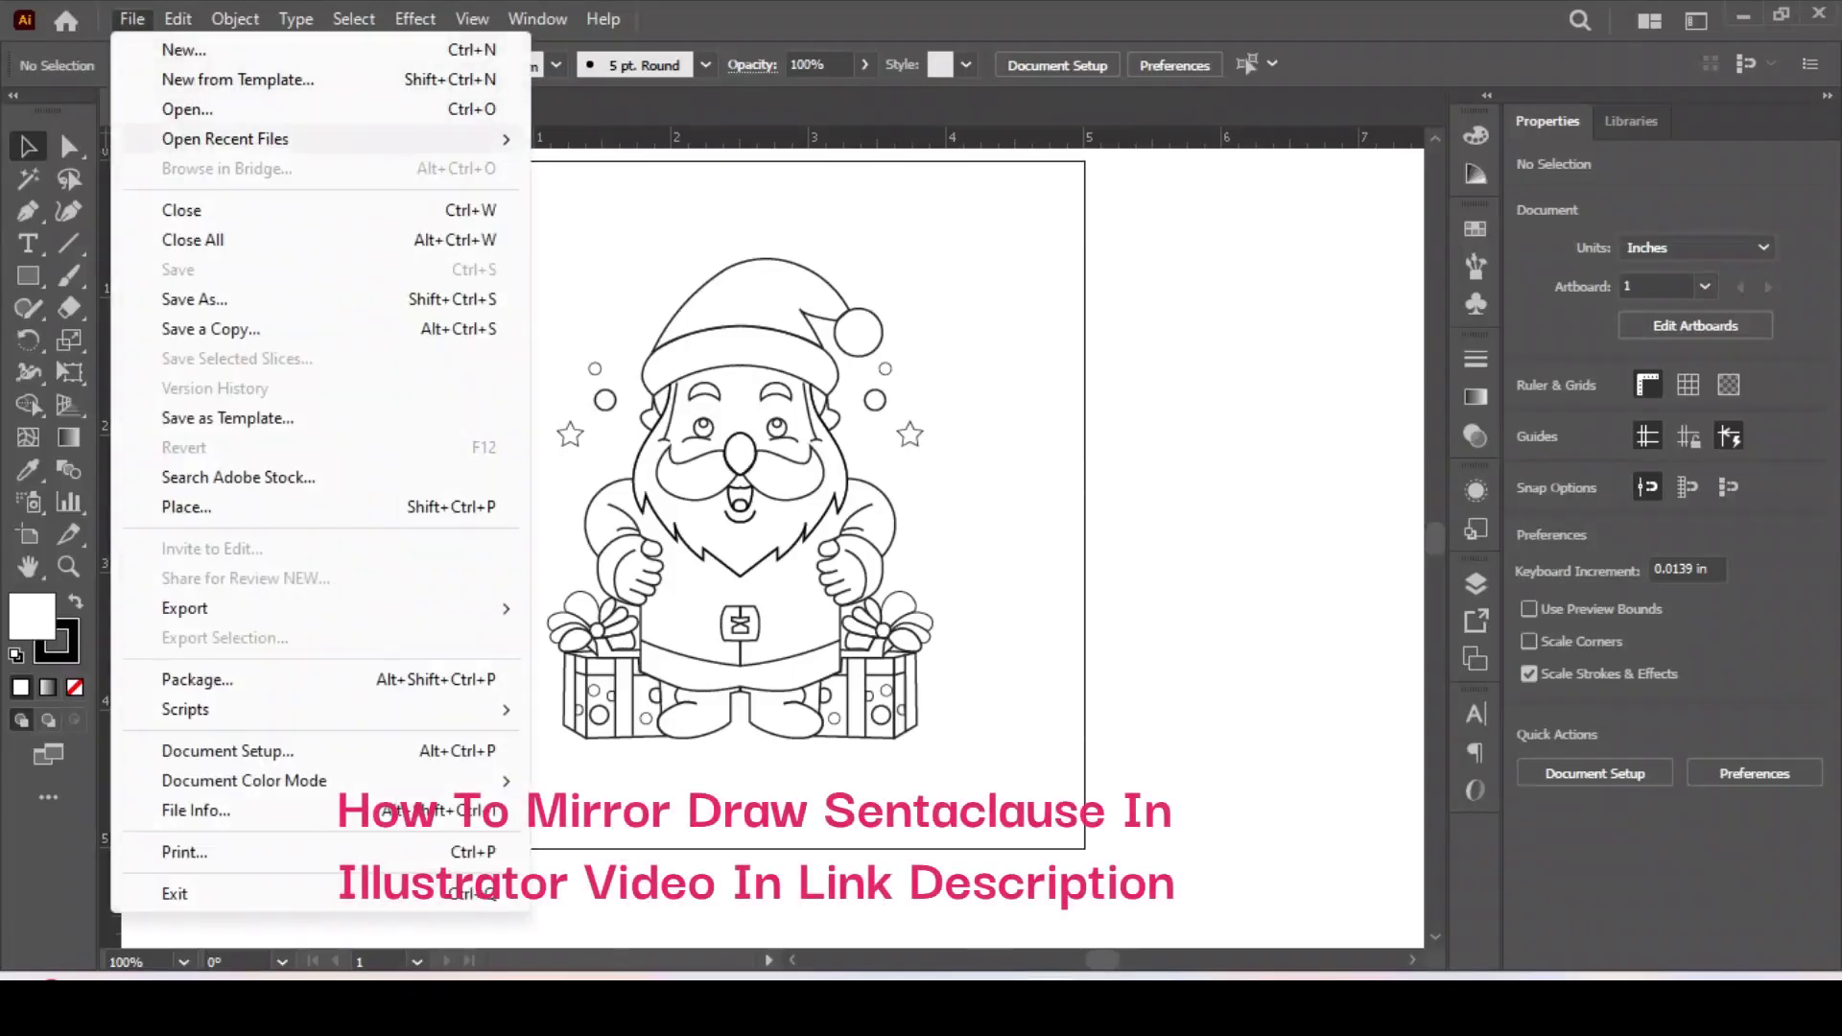
- Save the Santa outline from Illustrator as sentaclose (.AI) in Downloads
click(168, 295)
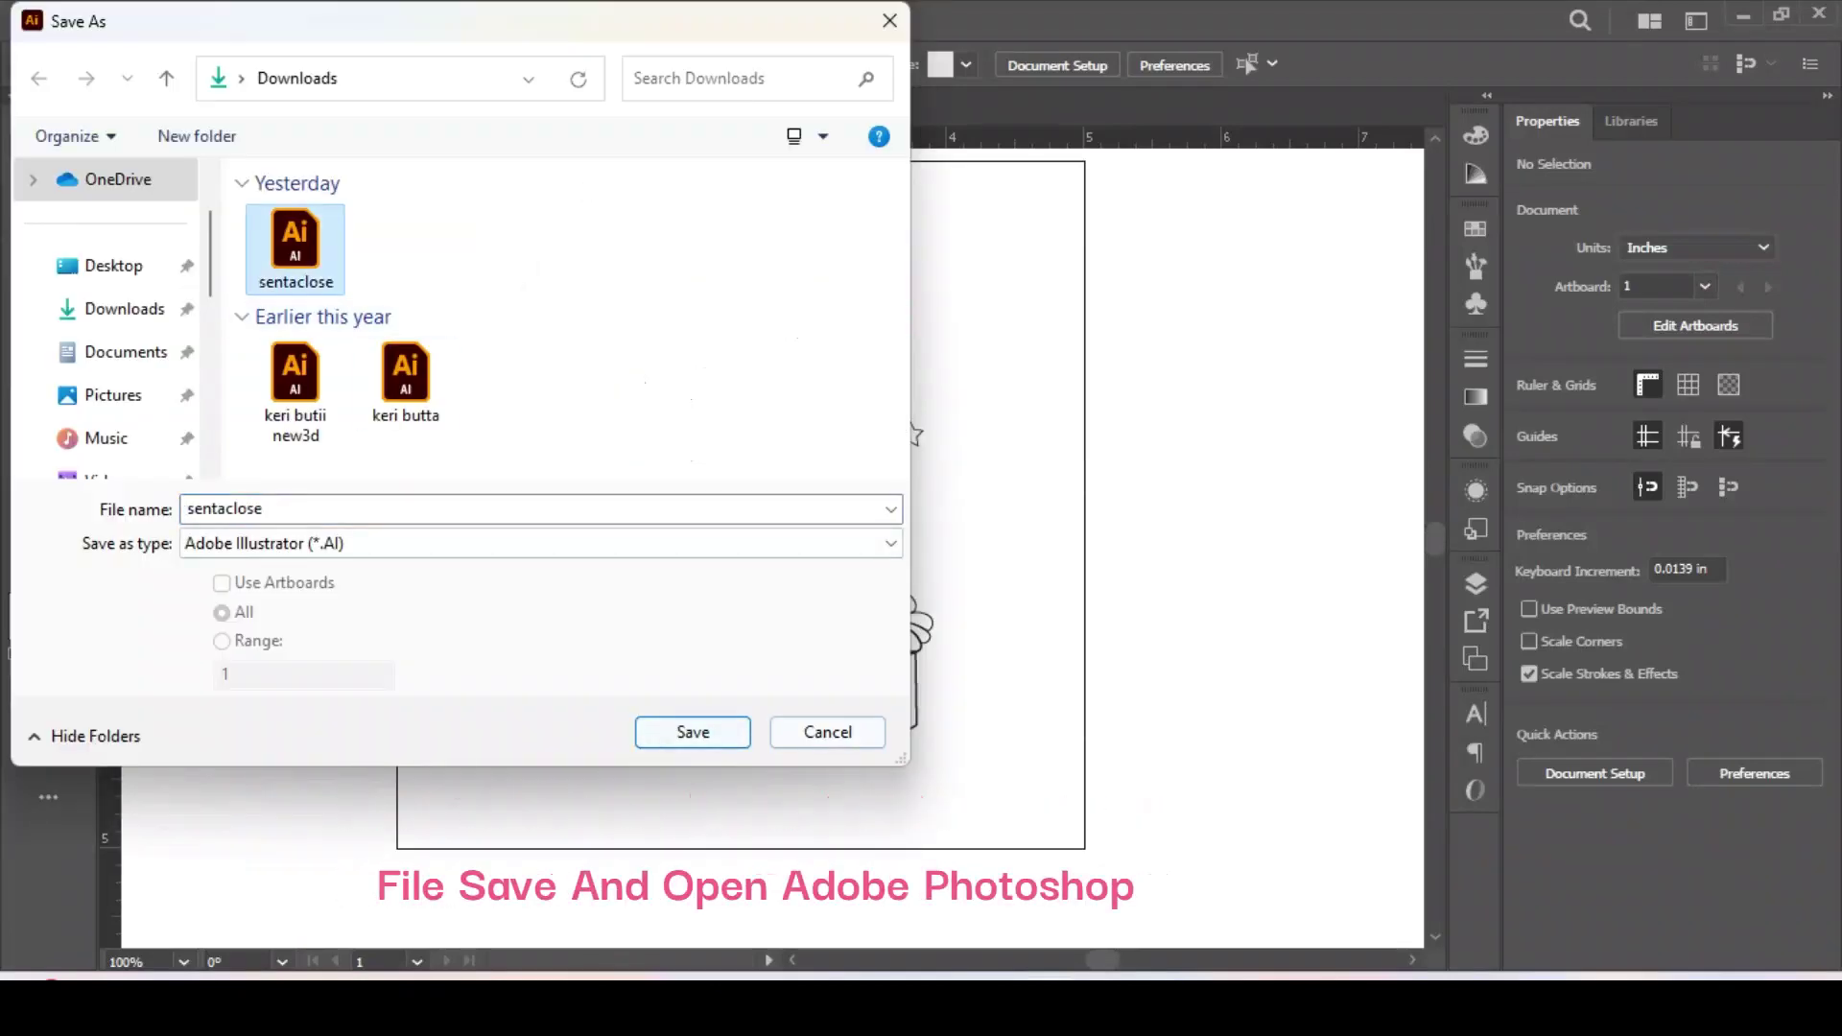
key(Return)
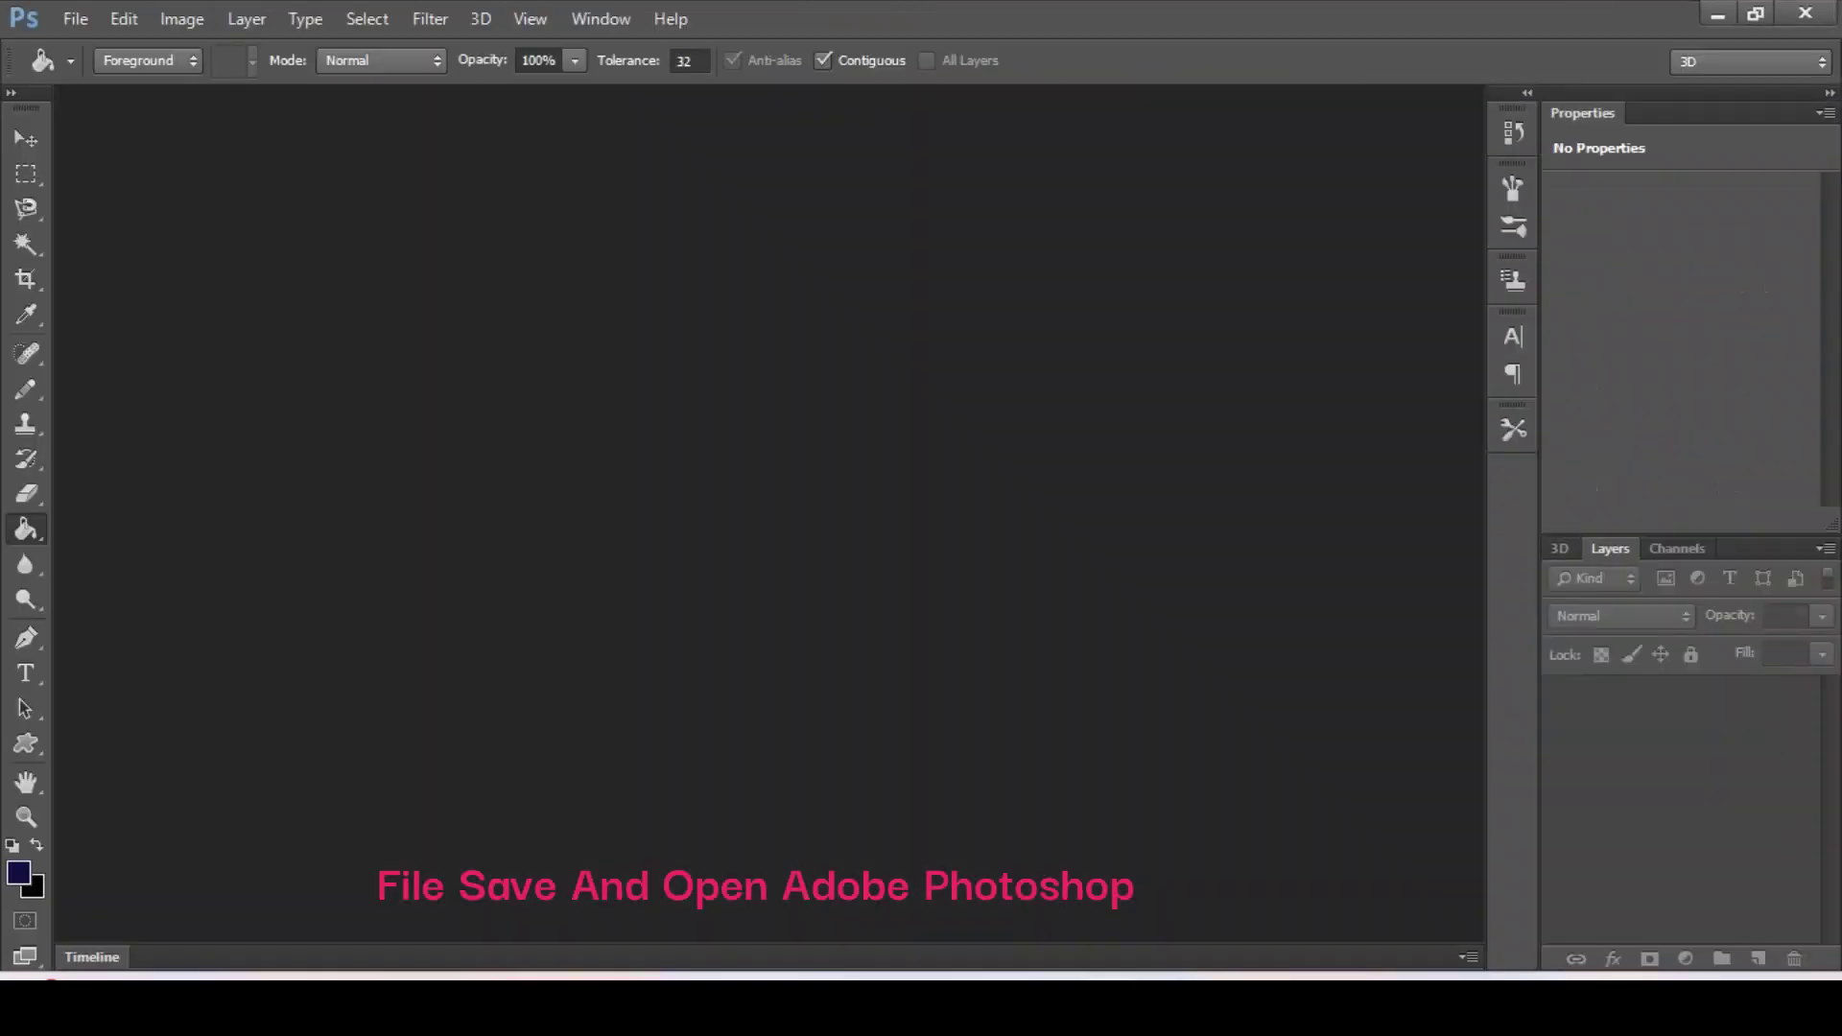
- Open sentaclose.ai in Photoshop, accepting the Import PDF defaults at 300 ppi
click(75, 18)
click(103, 71)
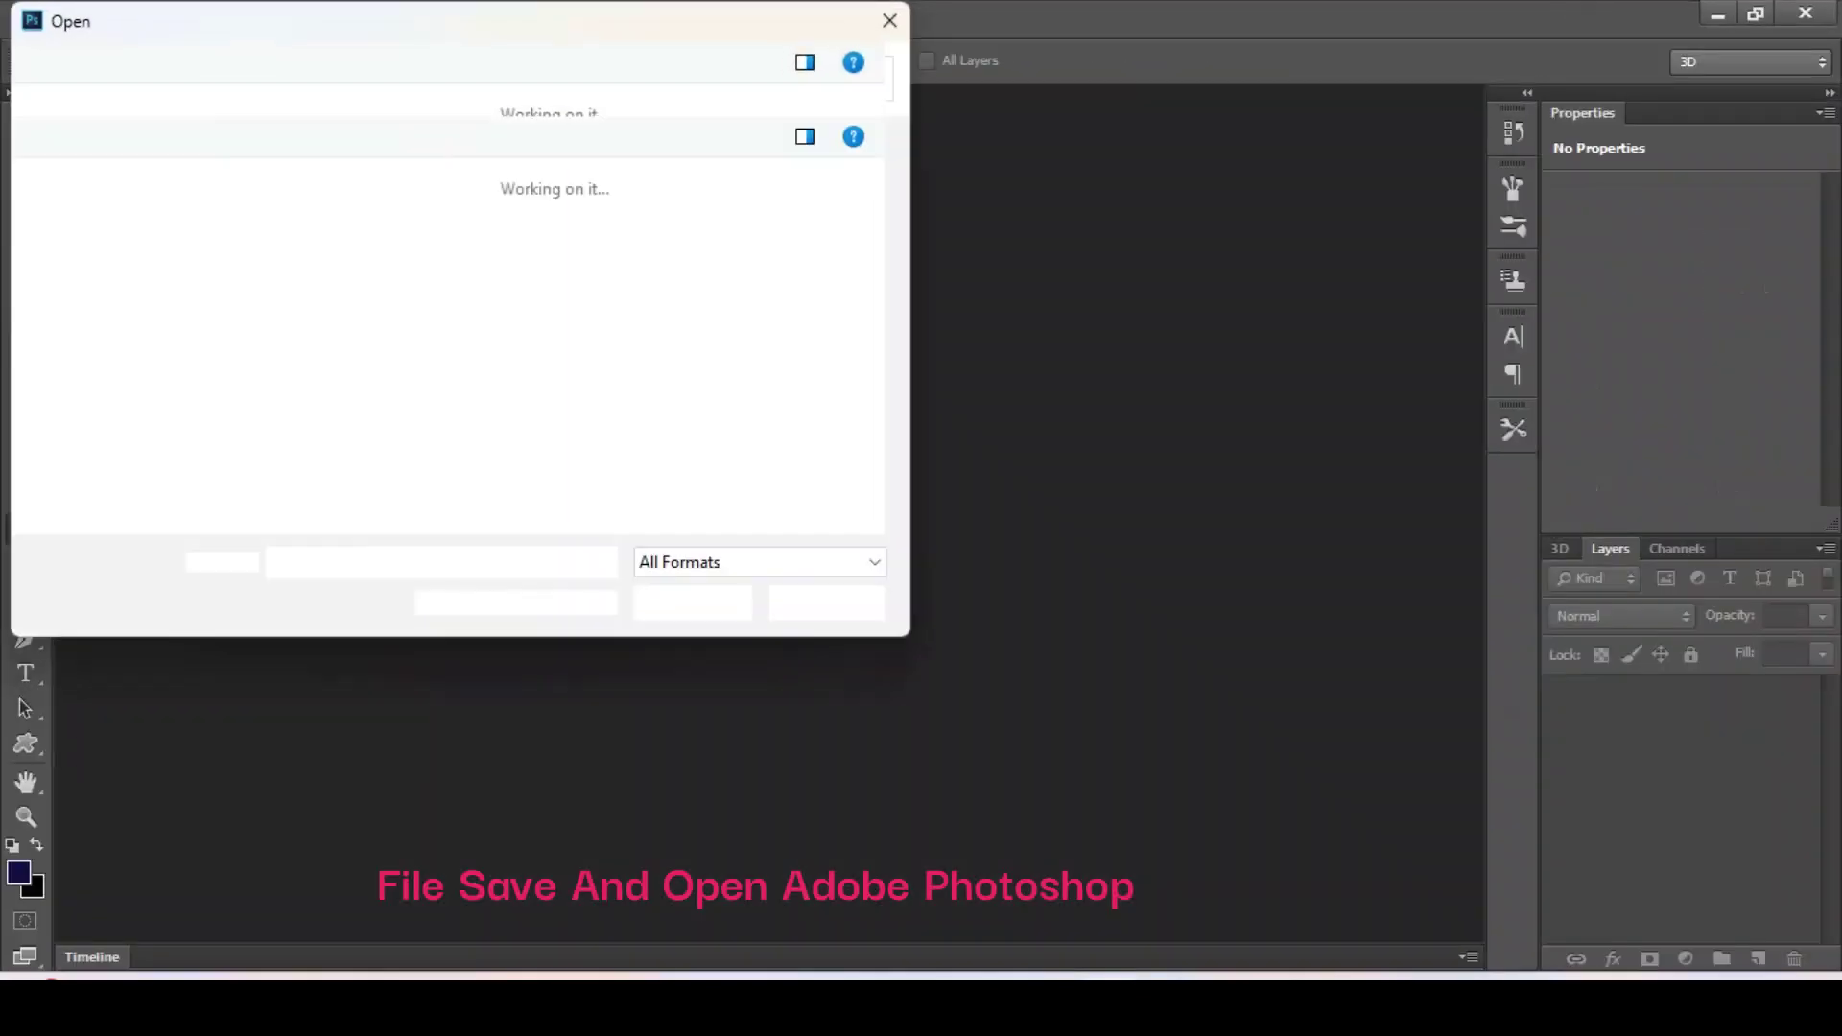
click(402, 393)
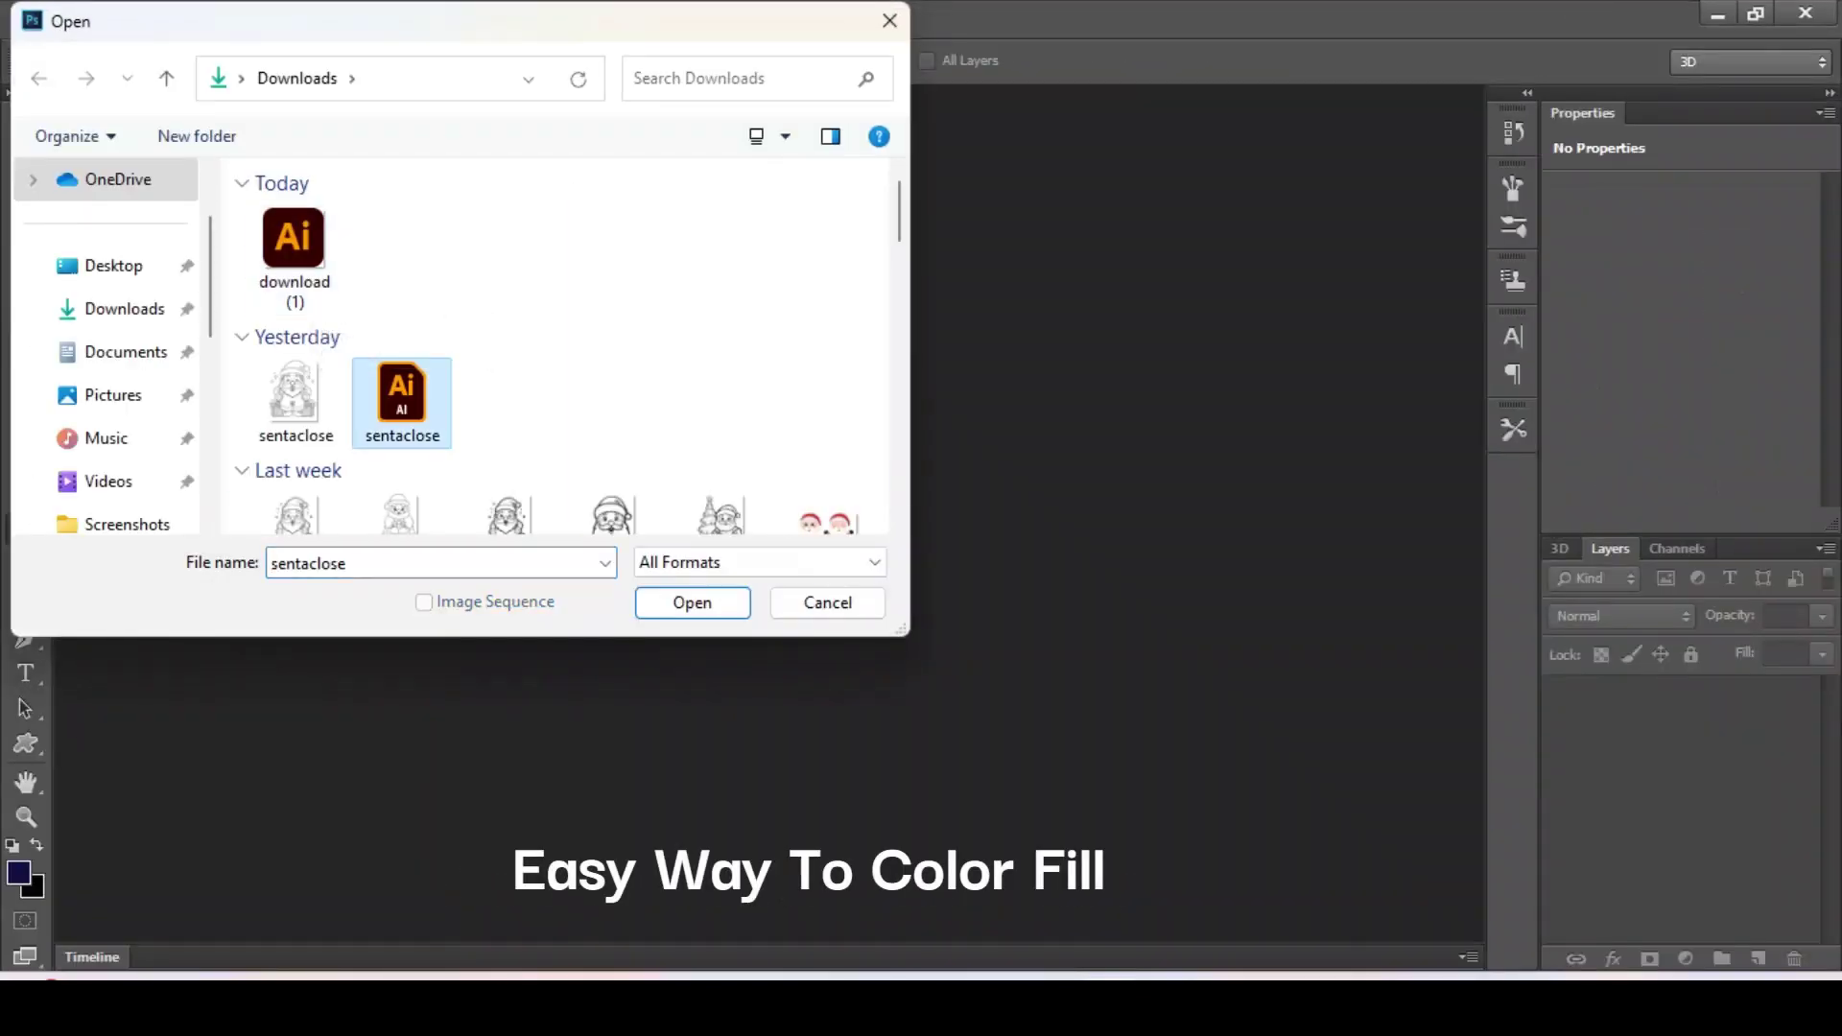
click(691, 603)
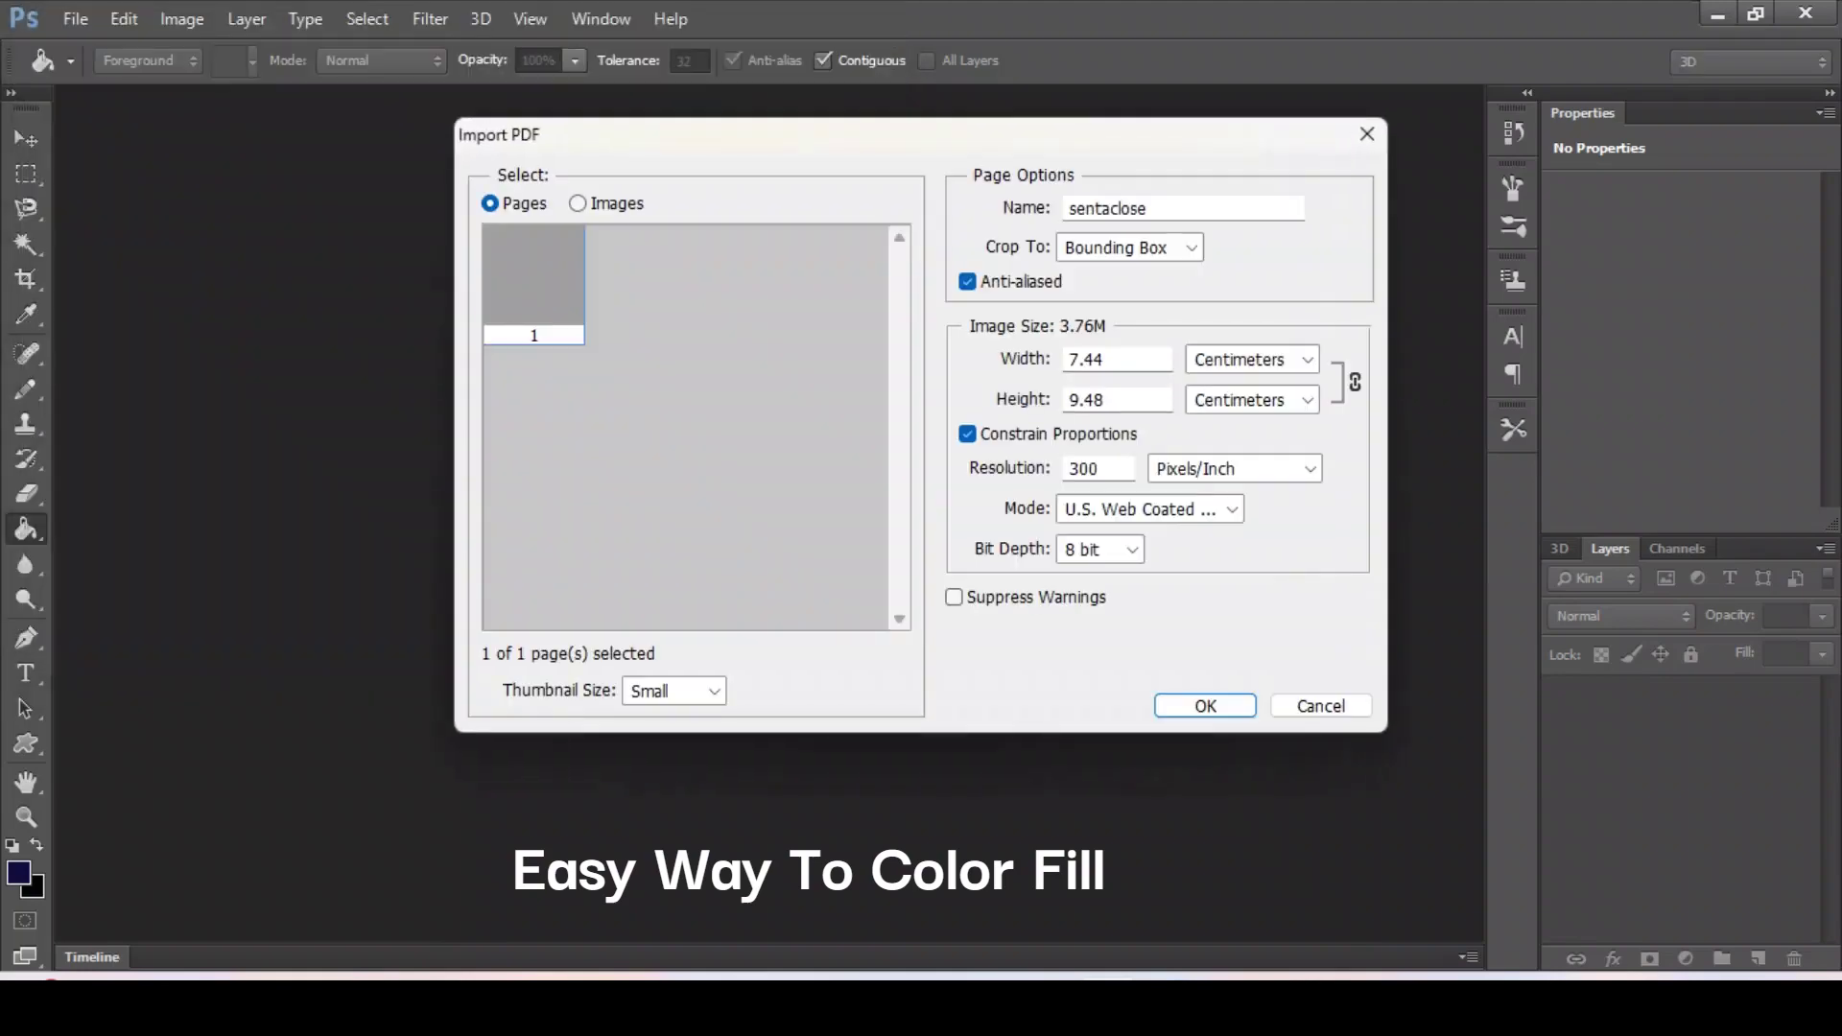
key(Return)
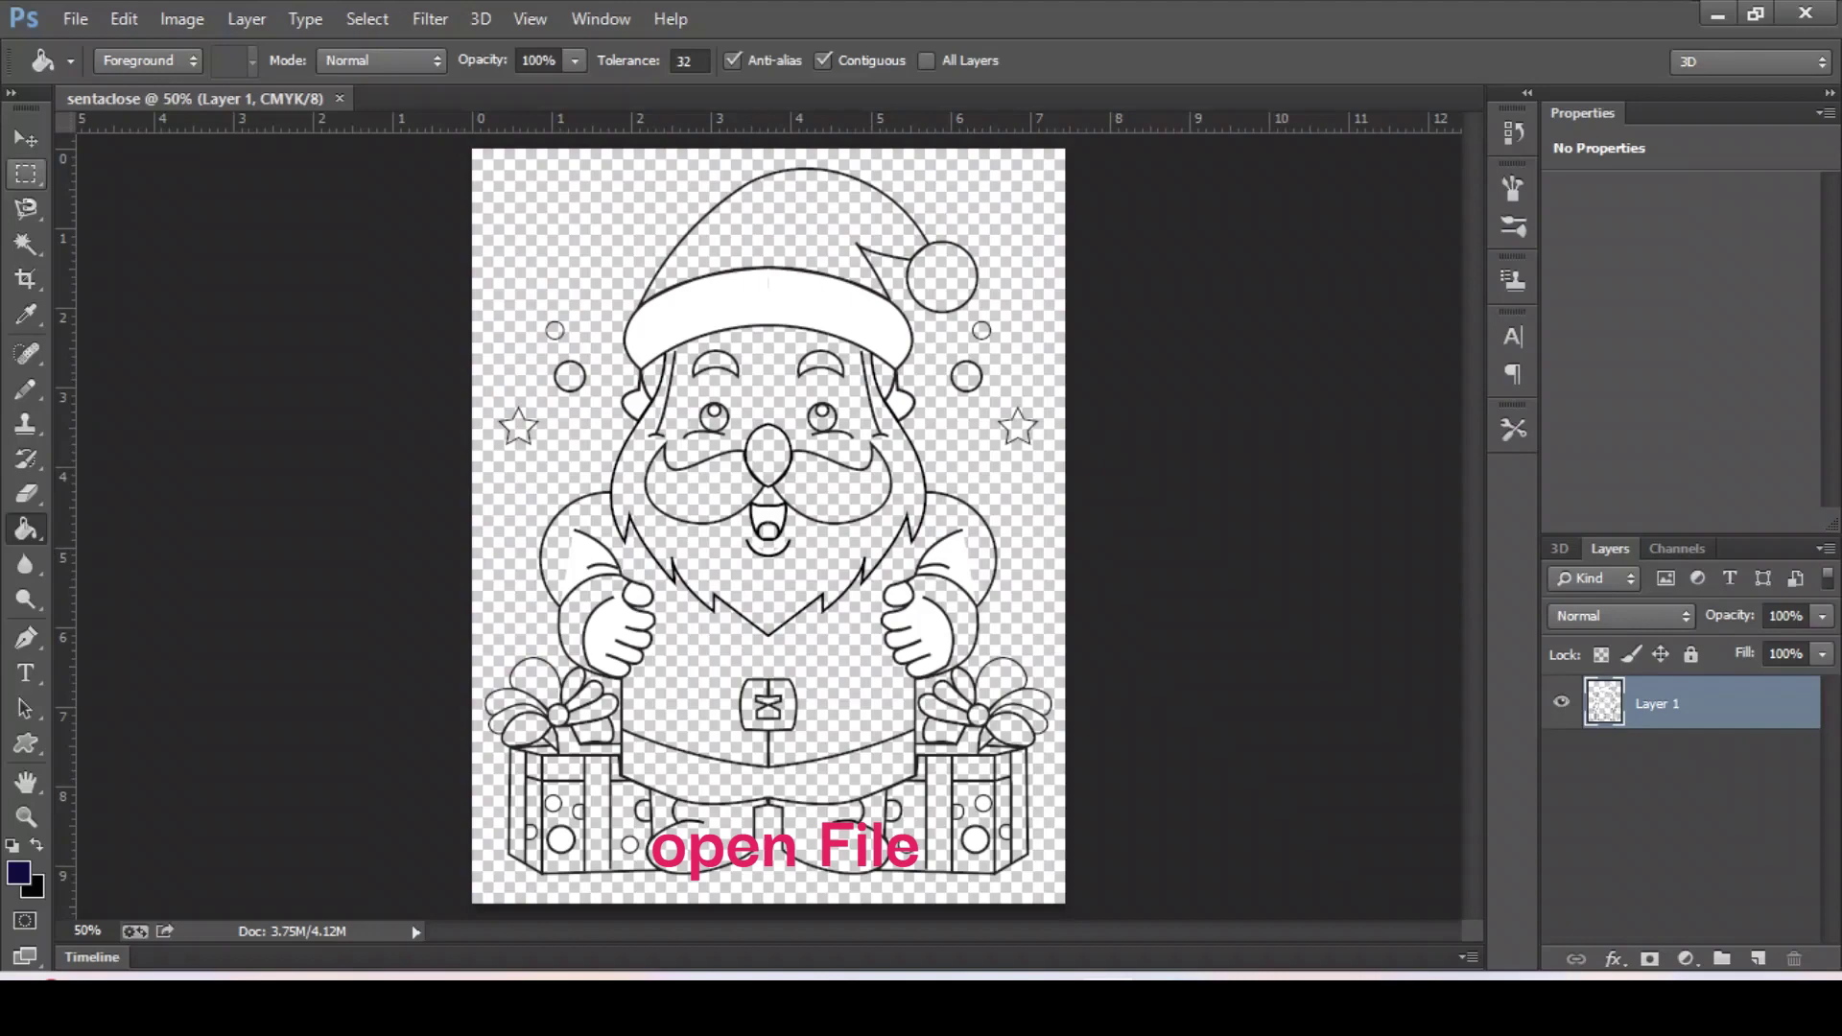
- Magic Wand-select the white hat brim, gloves and sleeve areas, delete them, then deselect
click(26, 243)
click(767, 316)
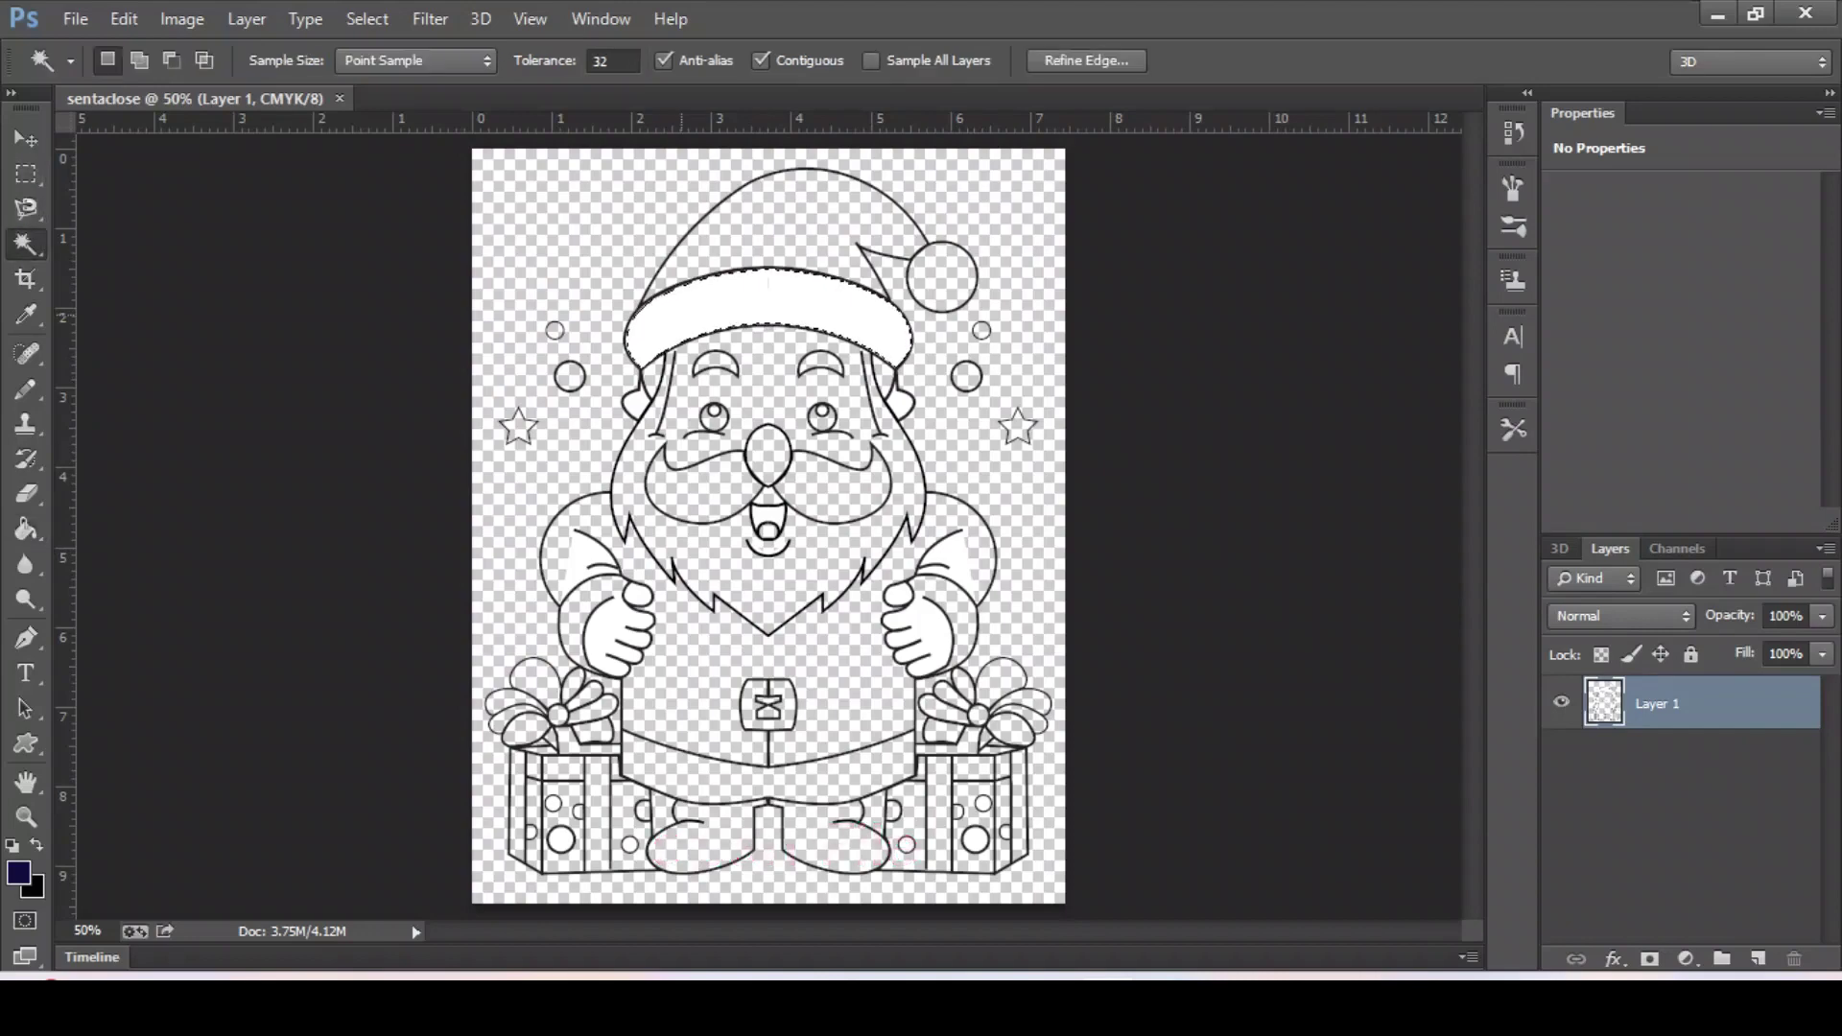
click(139, 60)
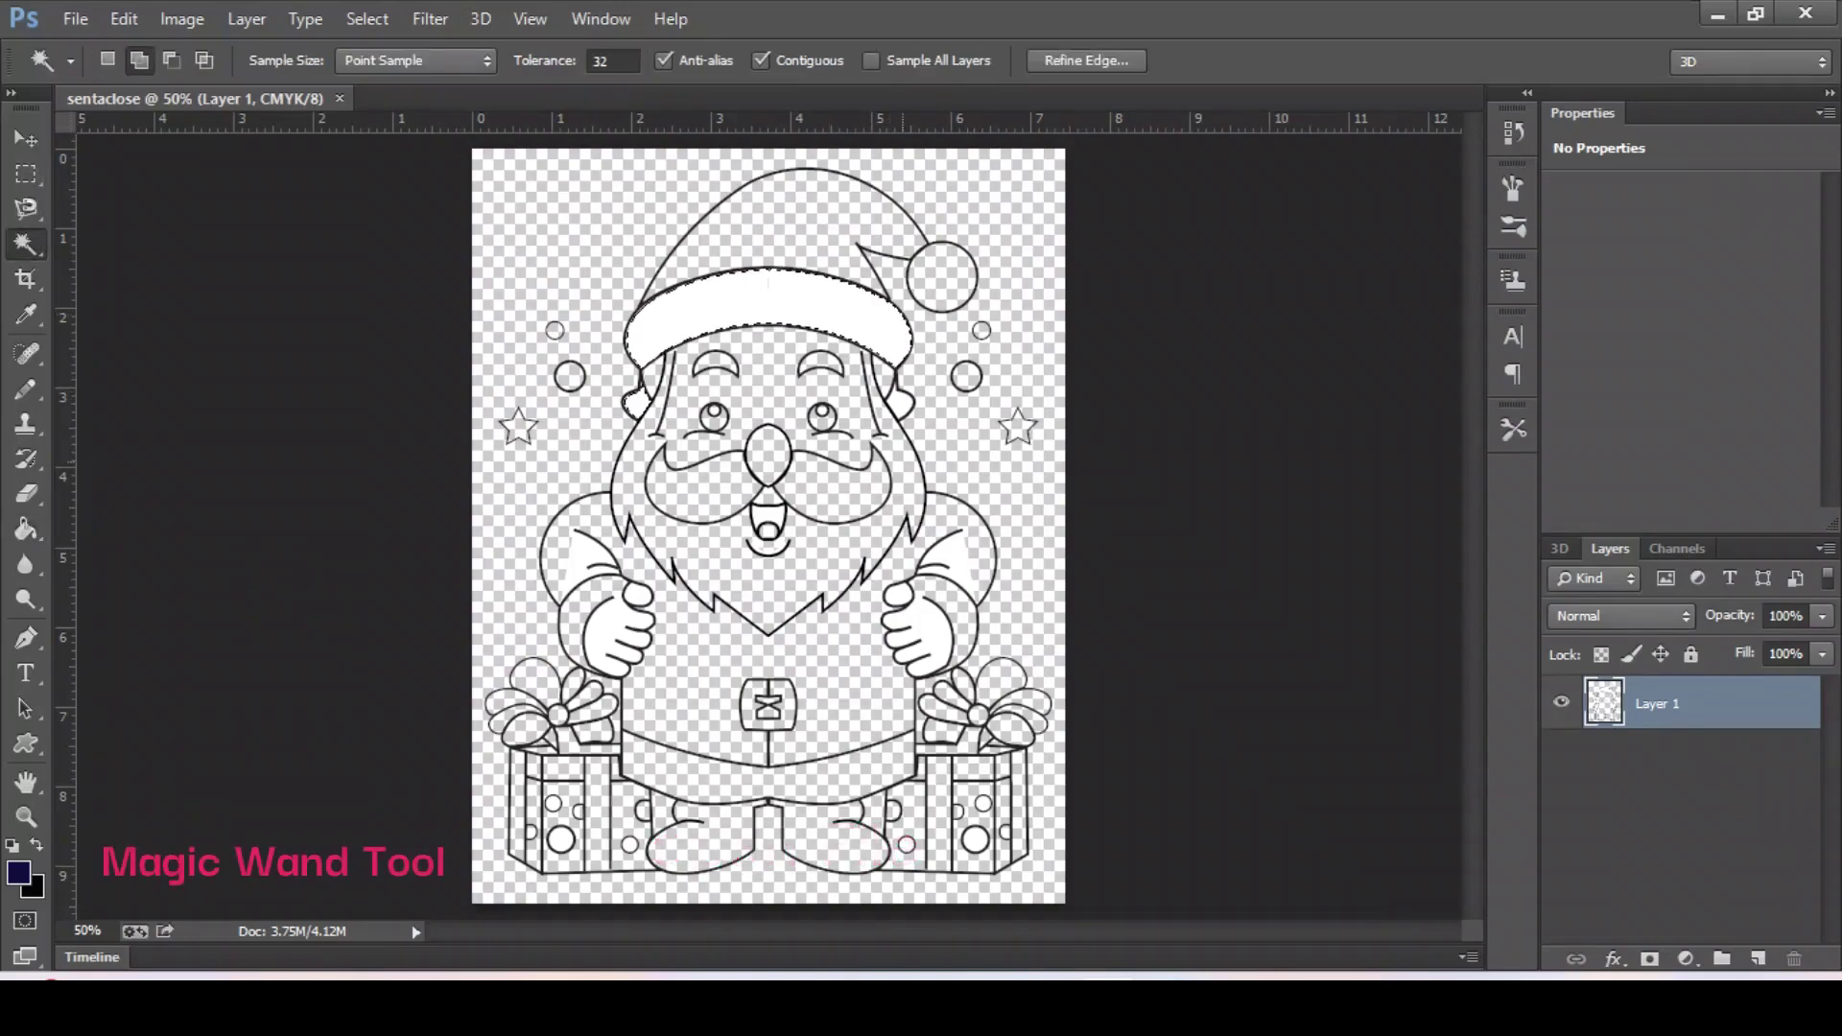
click(916, 638)
click(945, 568)
shift+click(587, 566)
shift+click(619, 633)
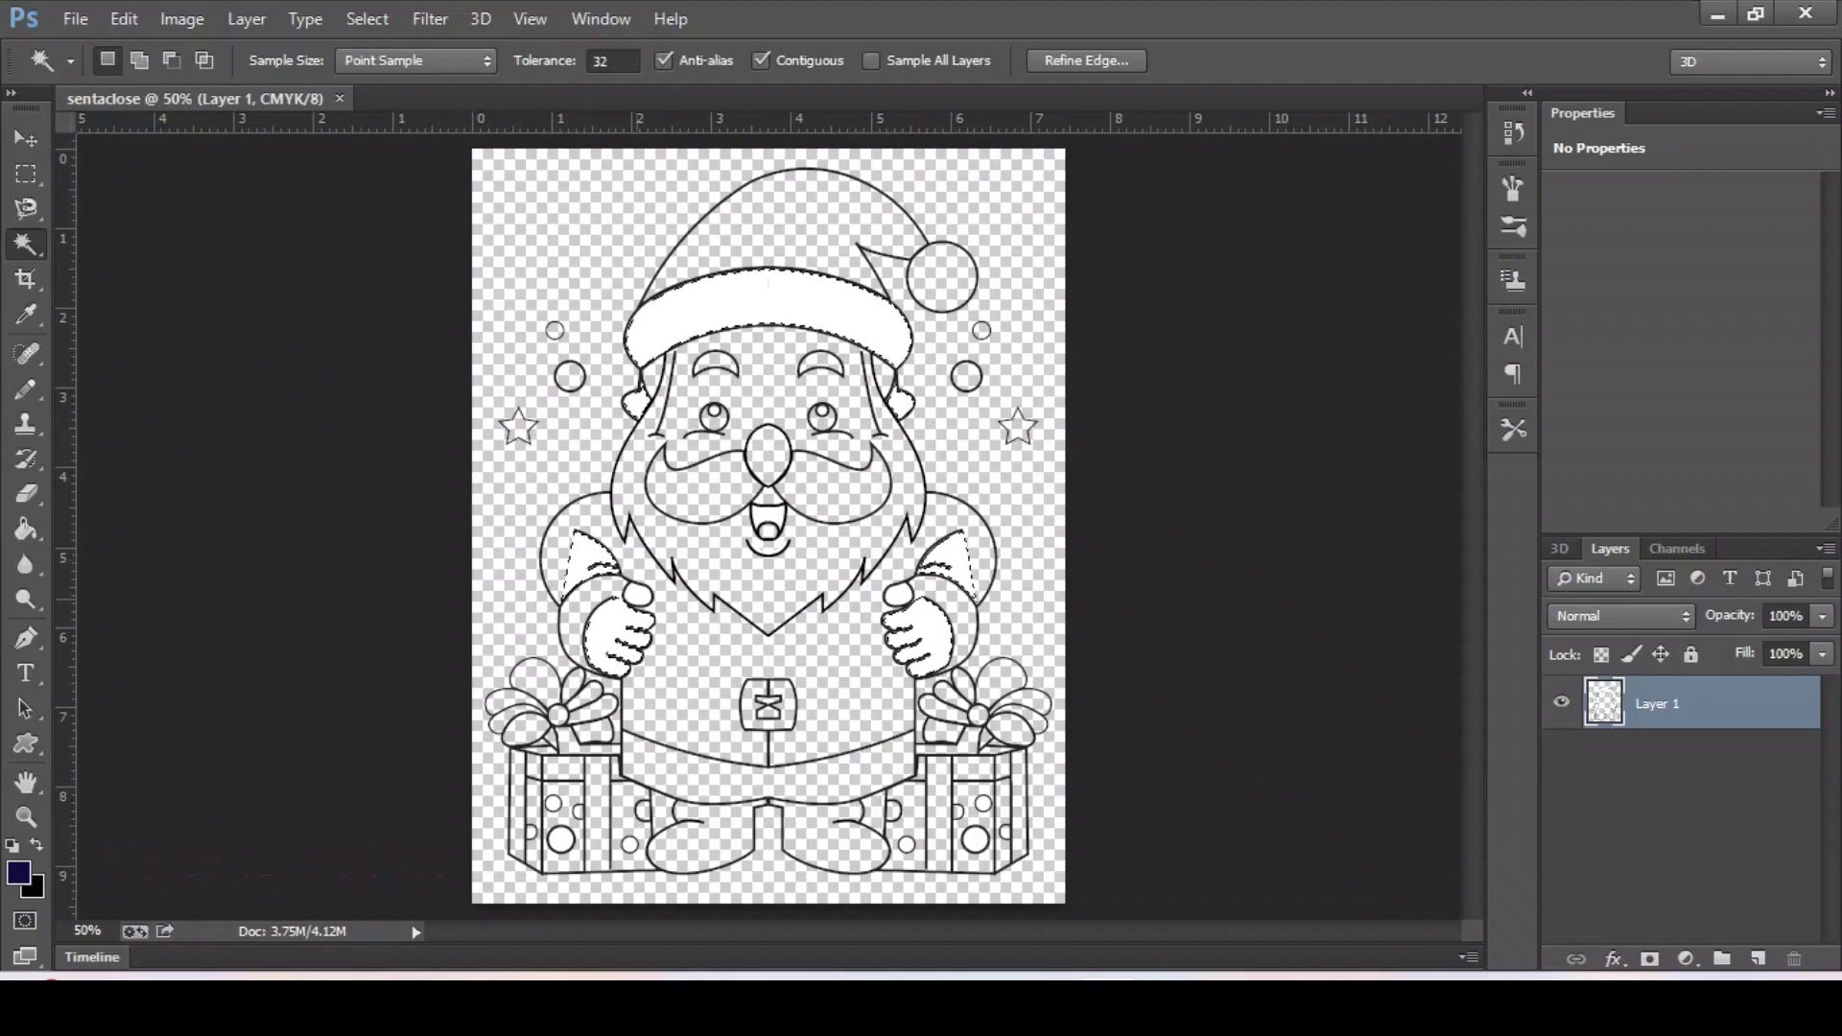
key(Delete)
key(ctrl+d)
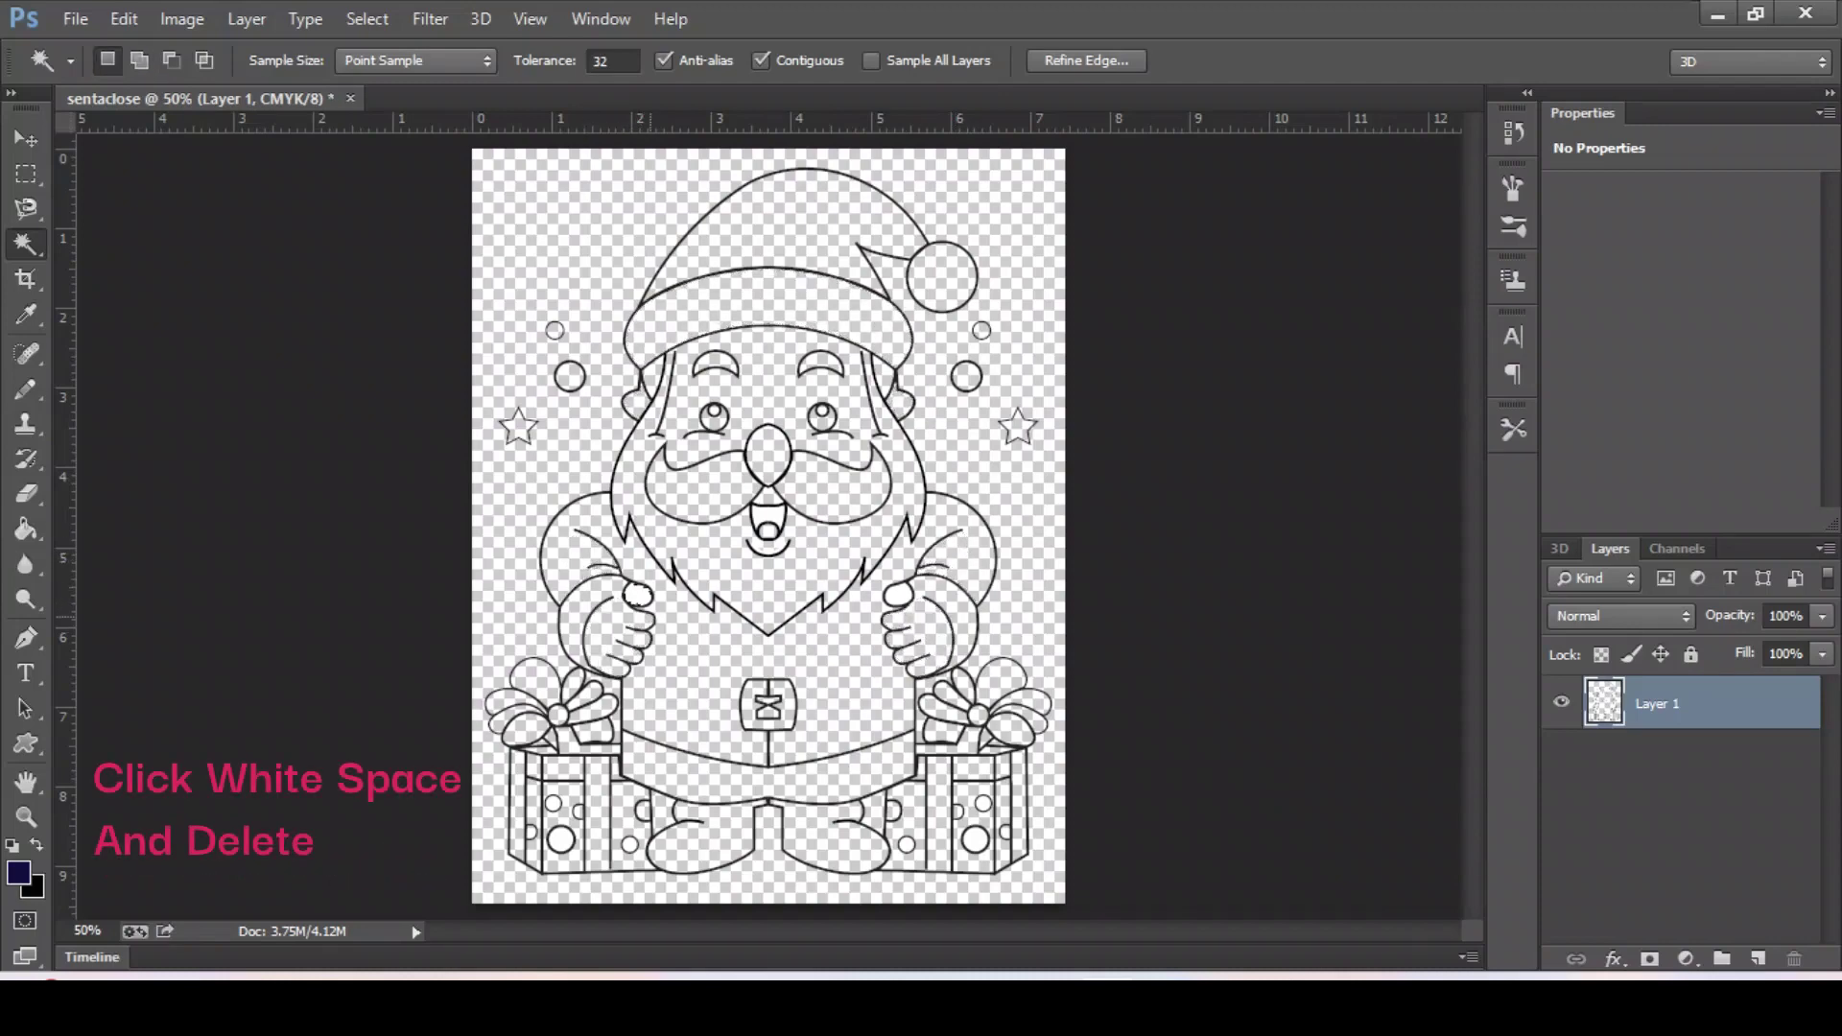
- Delete the white fill from both glove circles and the mouth teeth
click(637, 595)
key(Delete)
click(896, 595)
key(Delete)
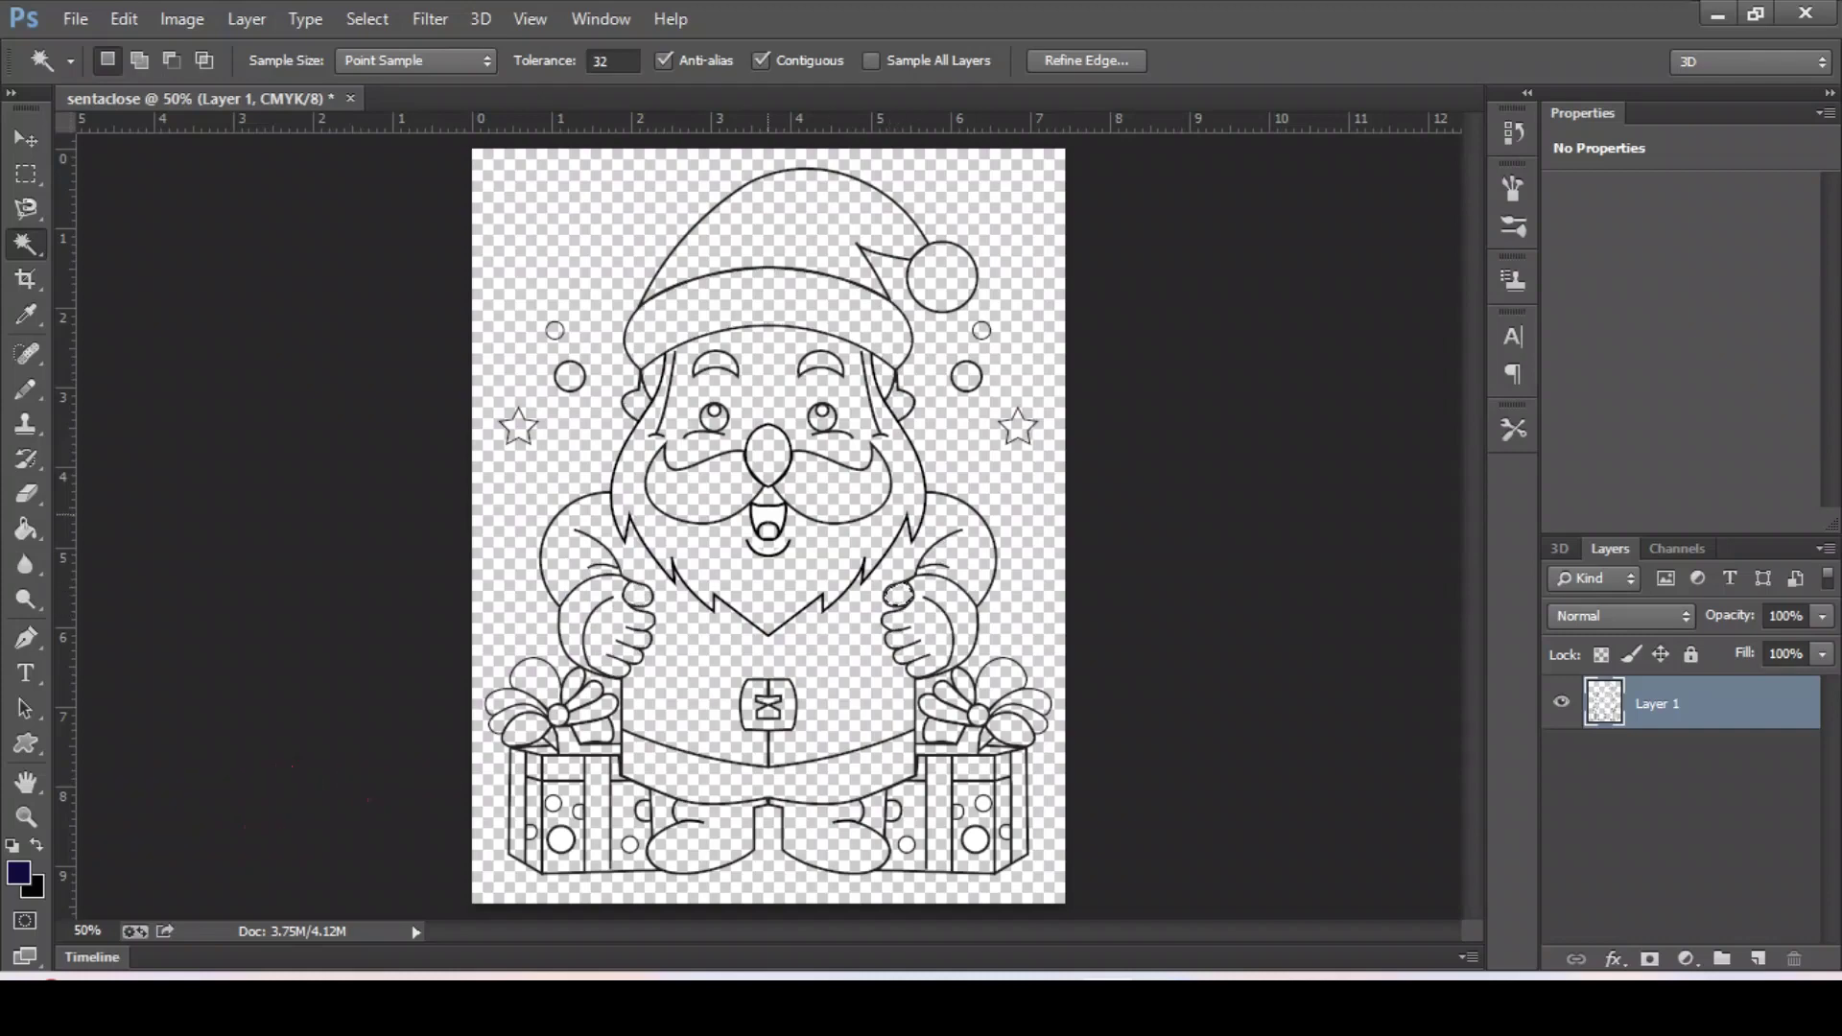
click(767, 518)
key(Delete)
- Zoom in and select the white circles on both gift boxes, then deselect
click(975, 840)
key(shift)
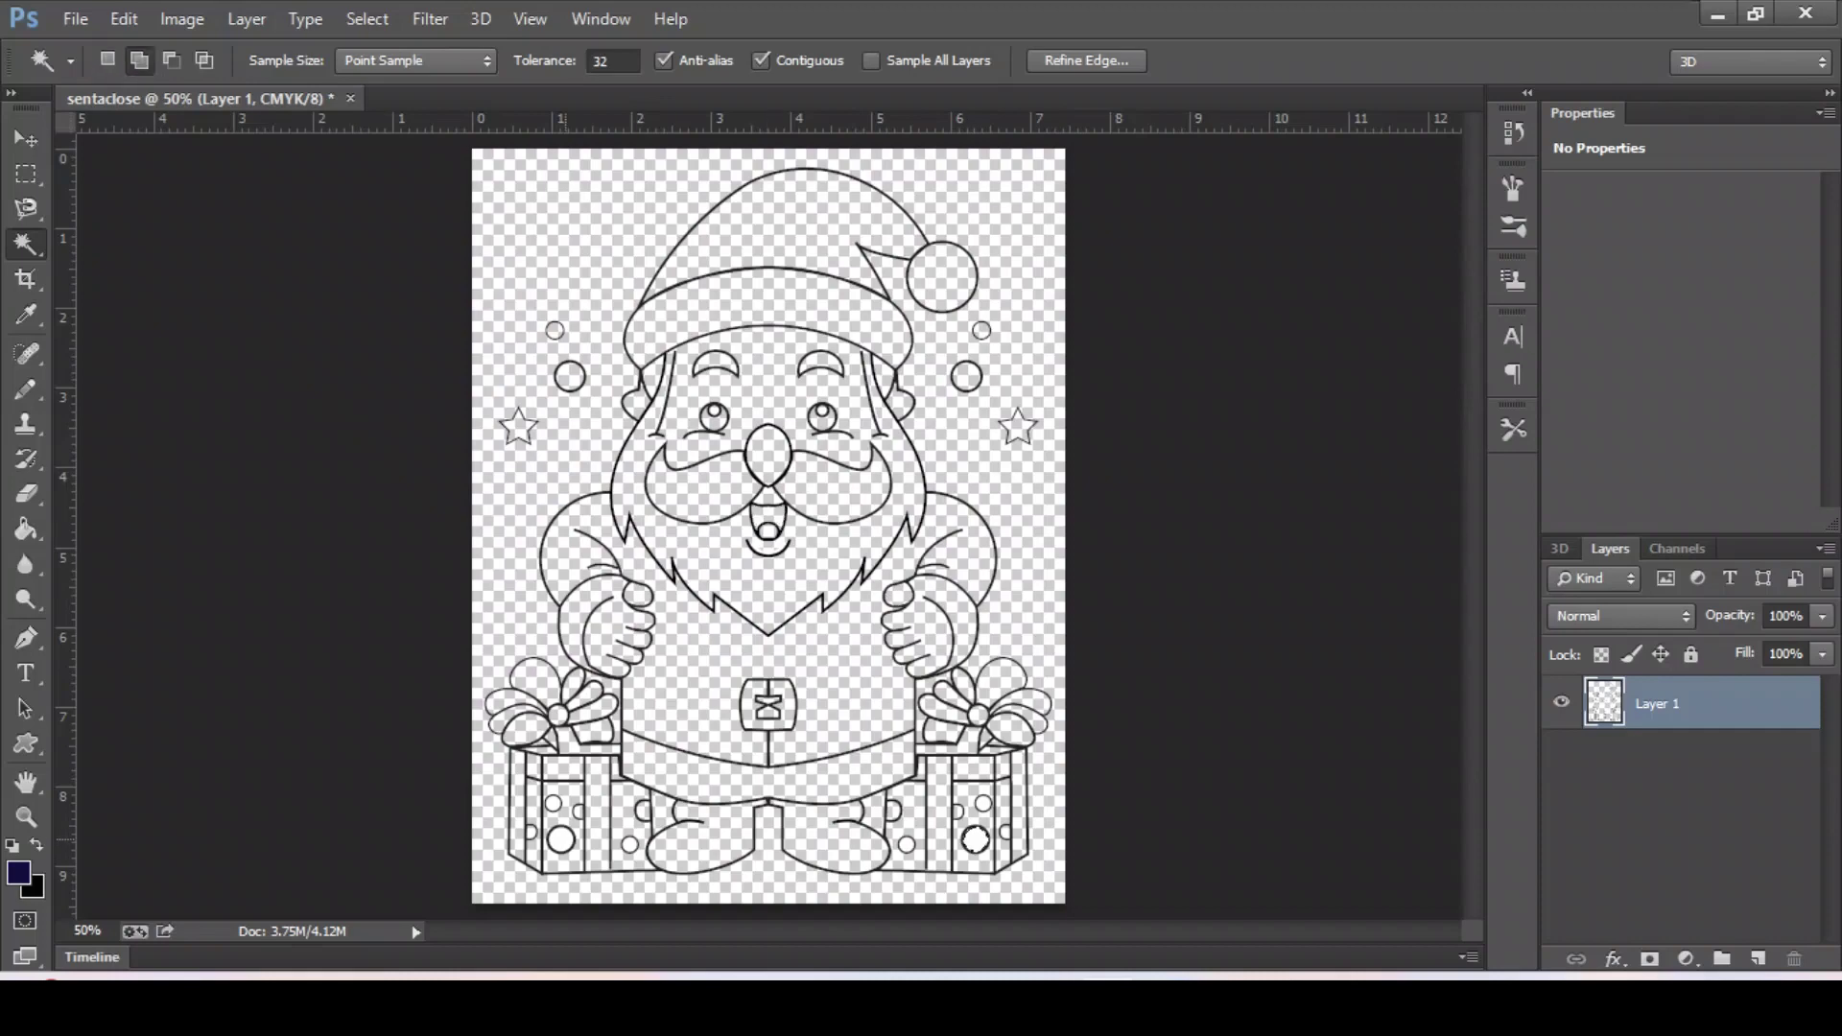
shift+click(562, 839)
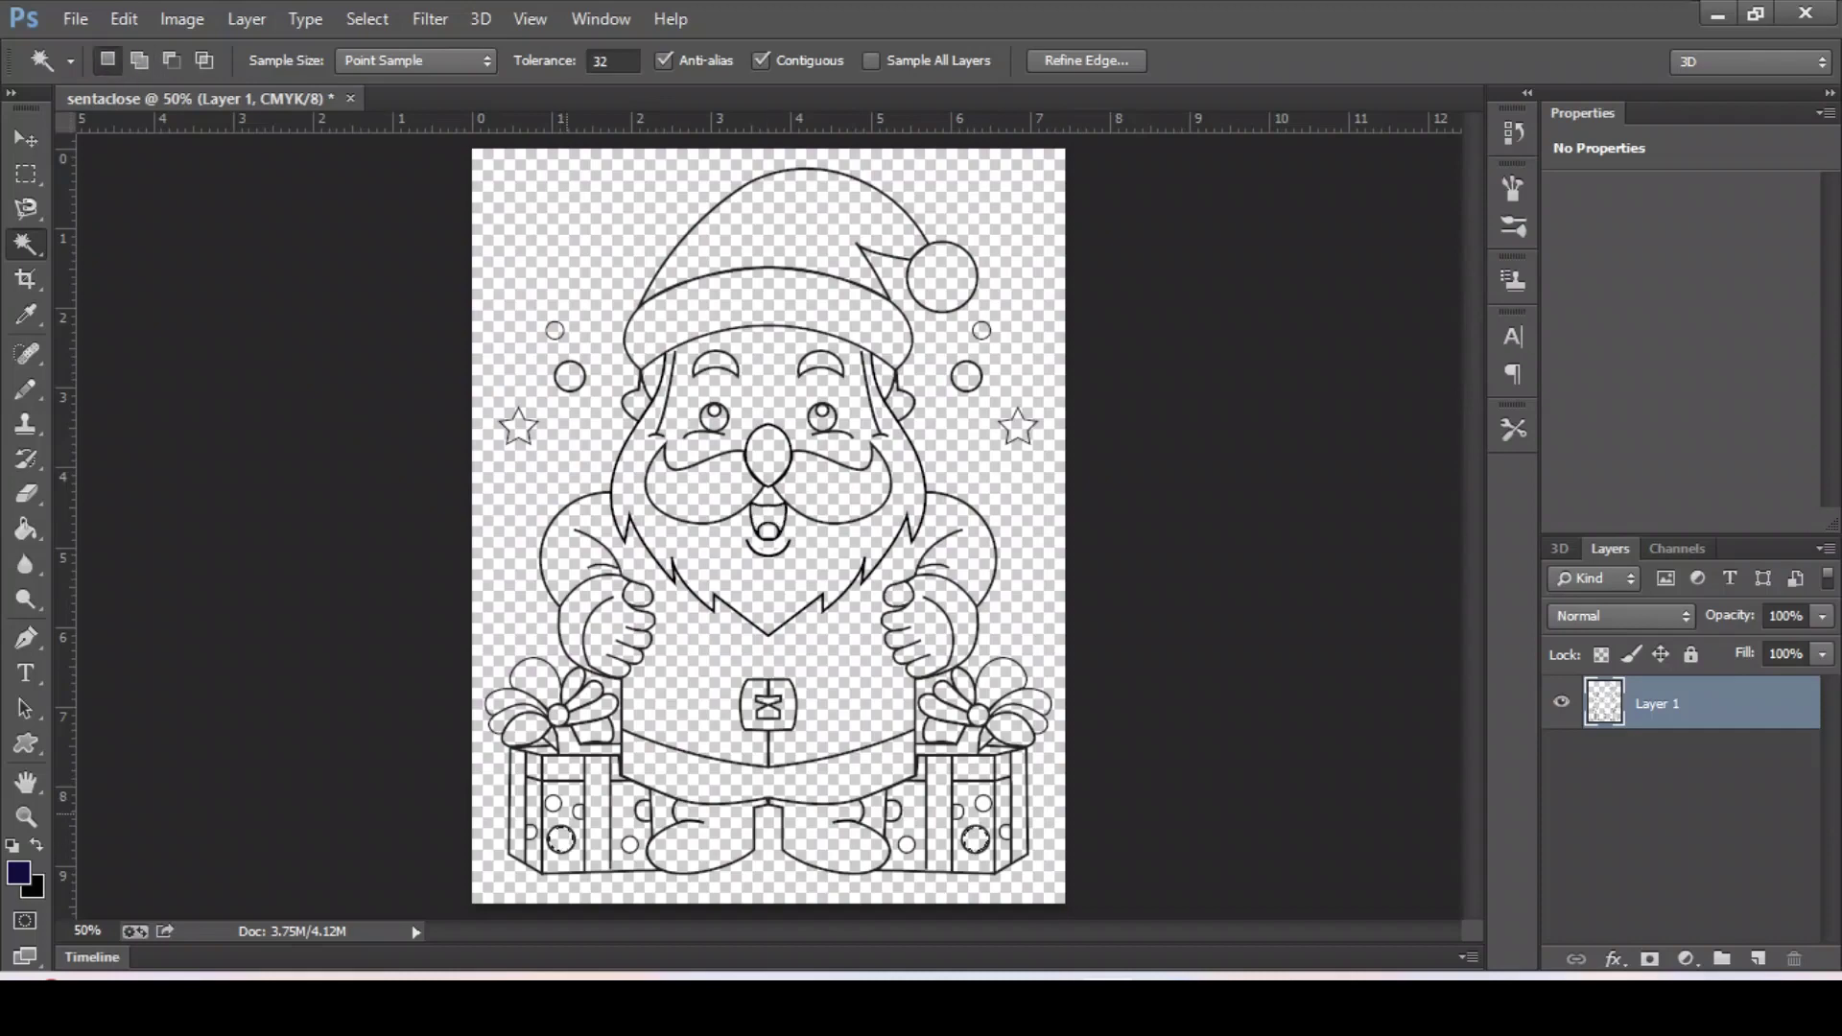
key(ctrl+space)
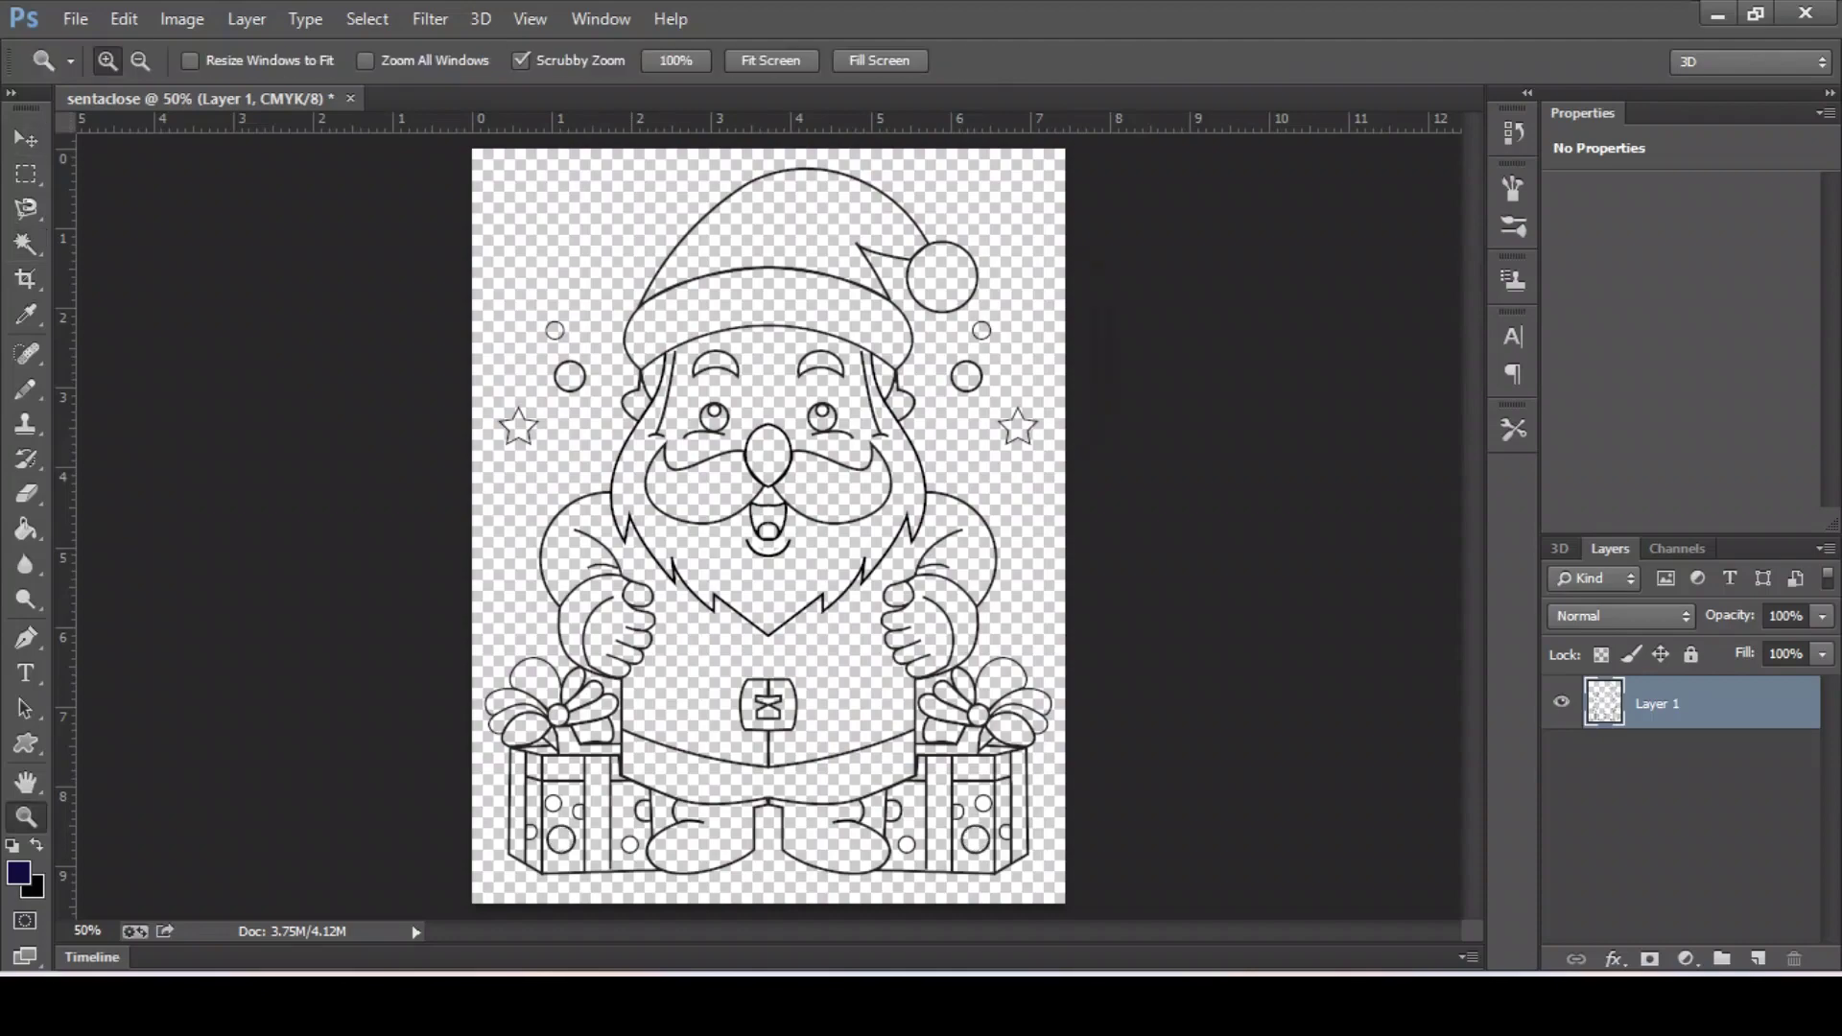
mouse_move(556, 735)
mouse_down()
mouse_move(691, 735)
mouse_move(1036, 288)
mouse_up()
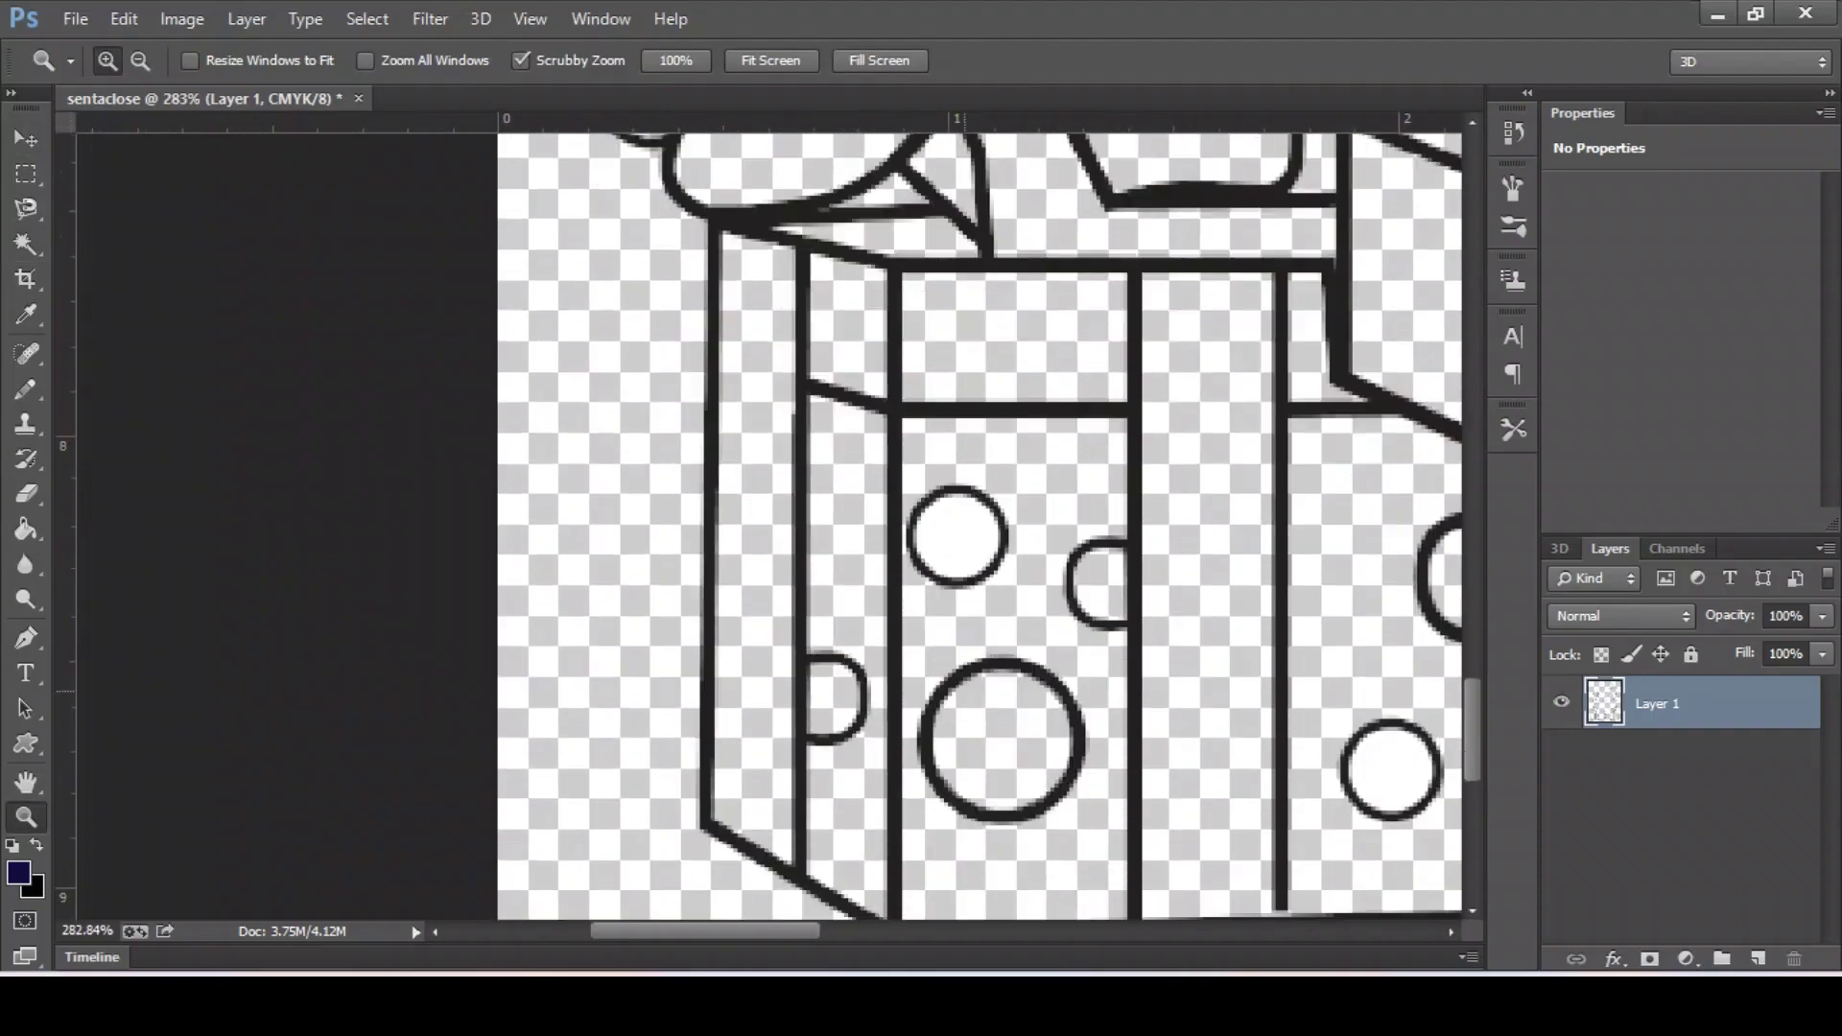
click(956, 515)
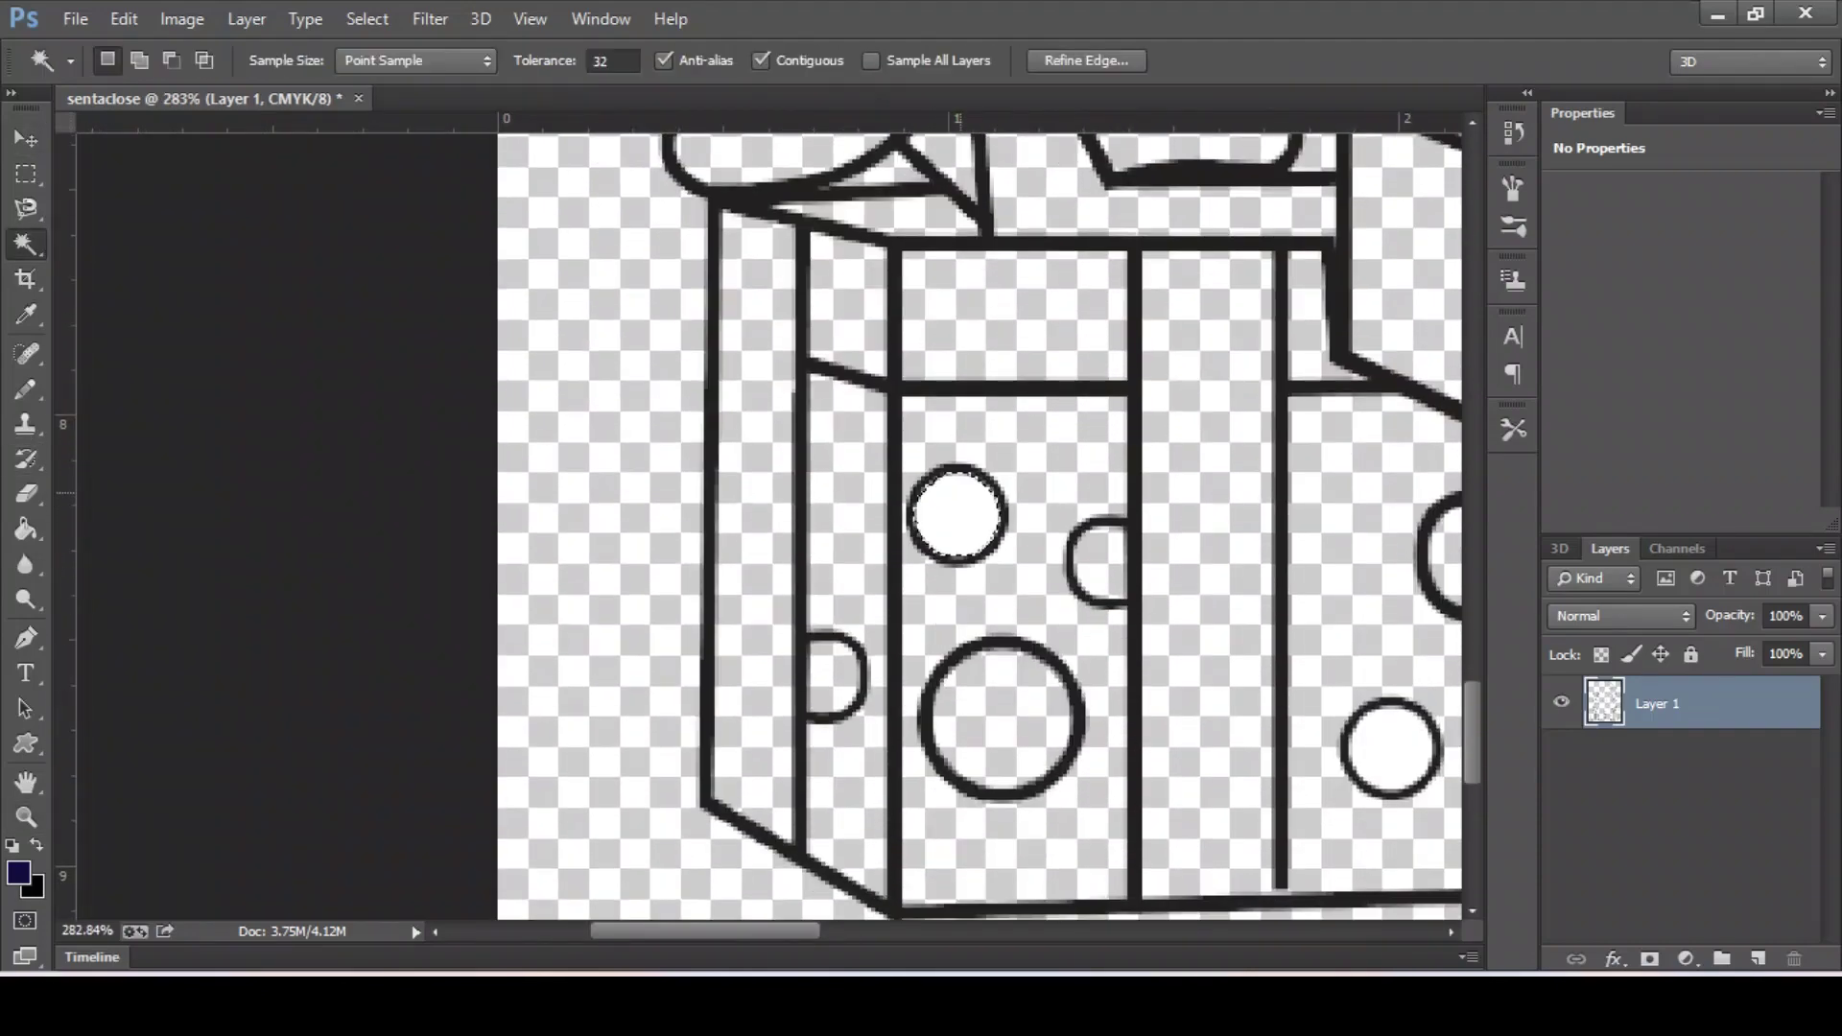
click(1391, 748)
scroll(1391, 748, right, 10)
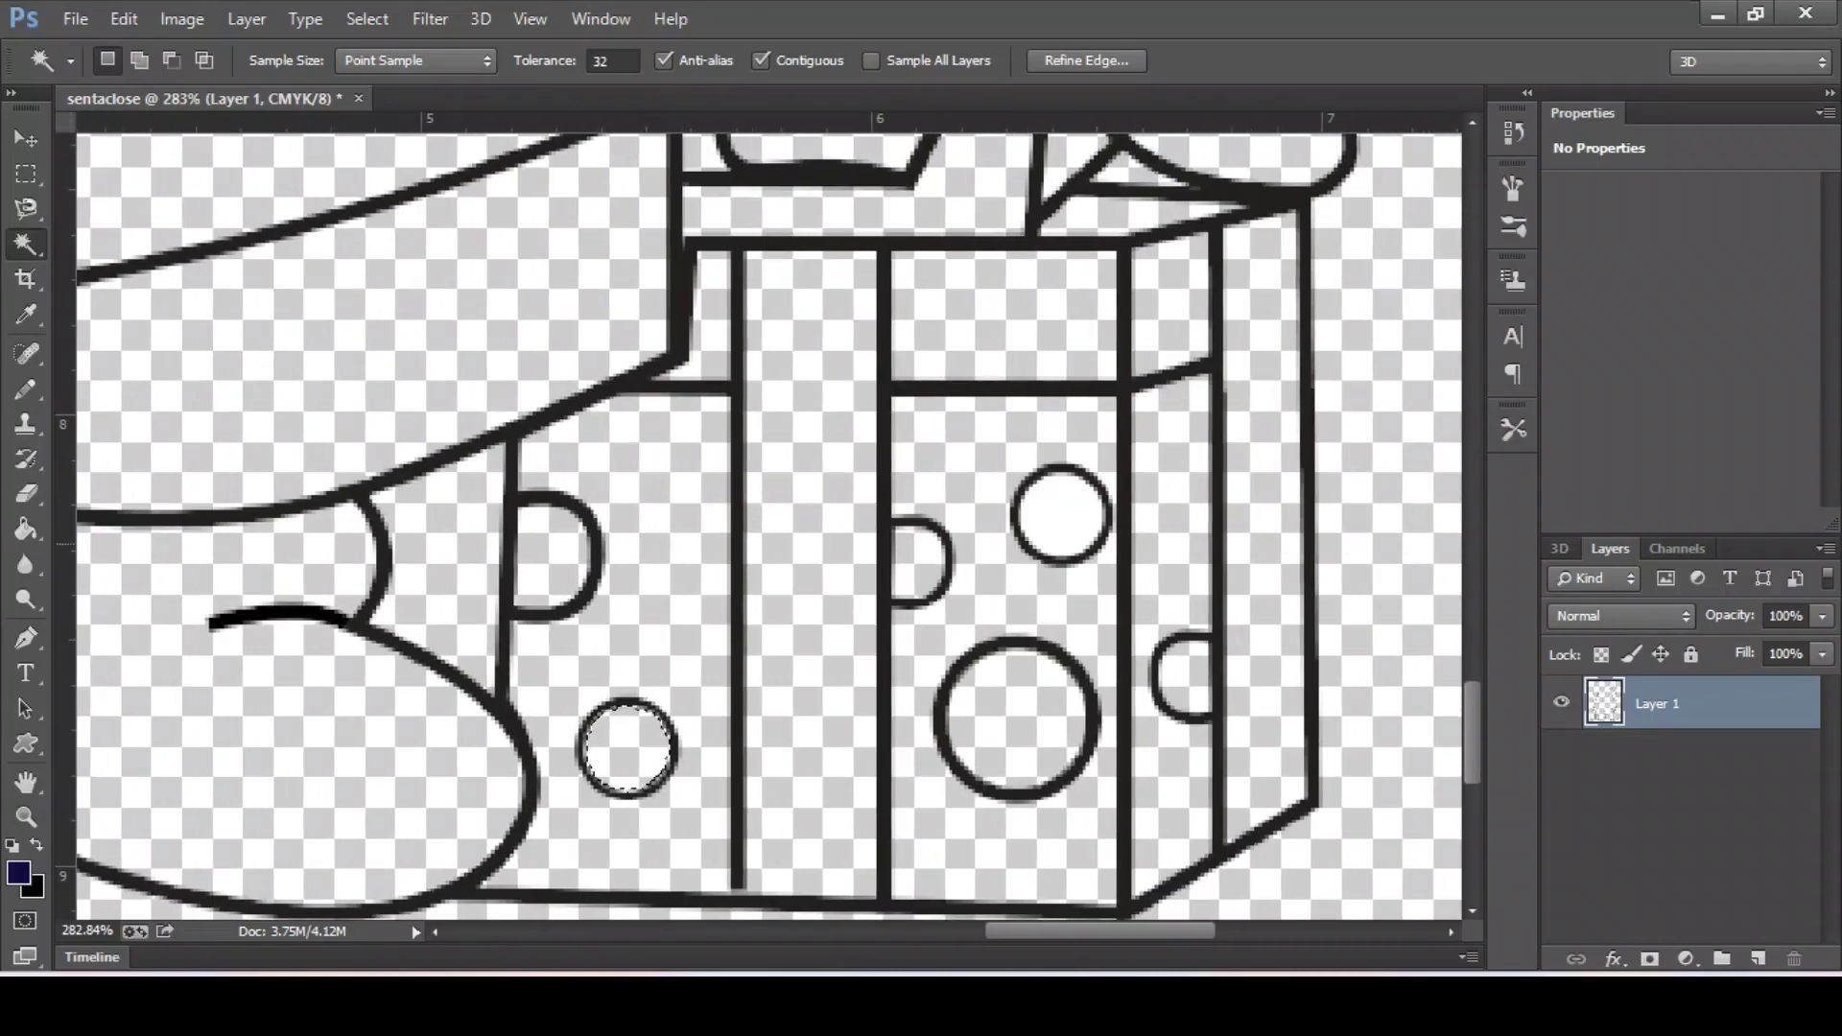
click(1060, 515)
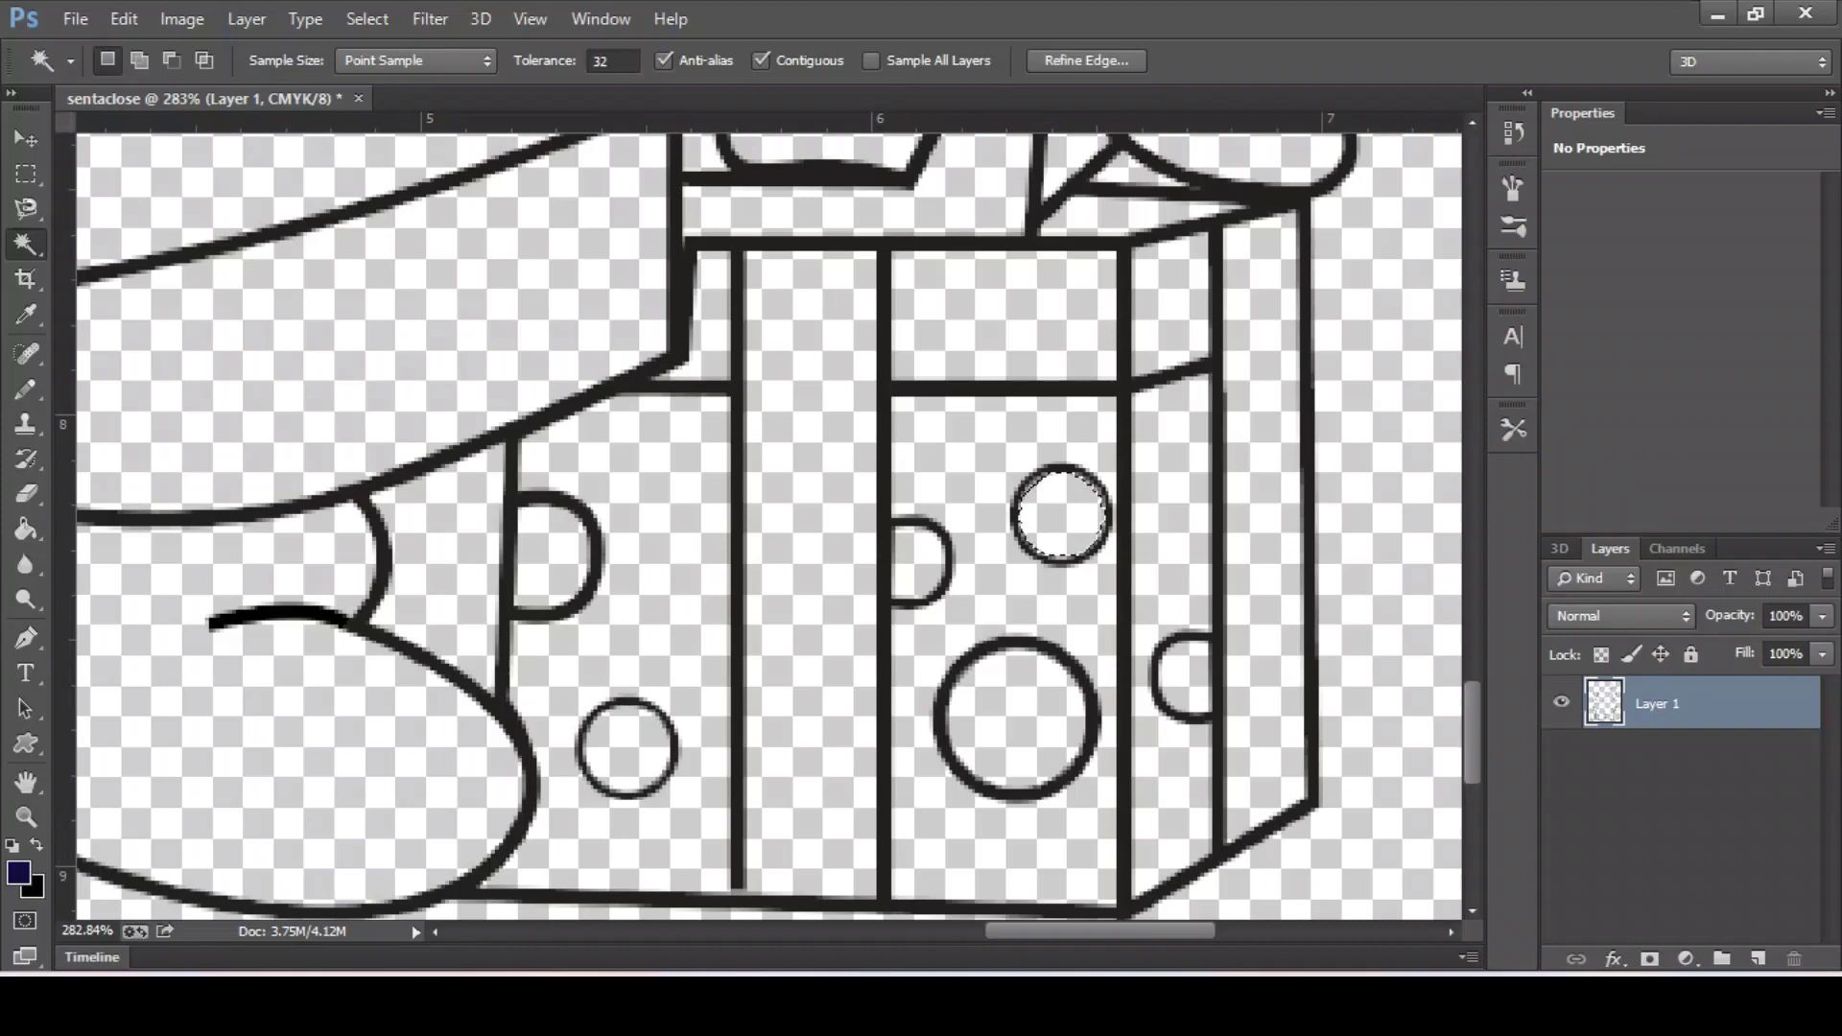
key(ctrl+d)
- Zoom back out to view the whole Santa drawing with the Move tool active
key(ctrl+minus)
key(ctrl+minus)
key(ctrl+minus)
scroll(767, 518, up, 2)
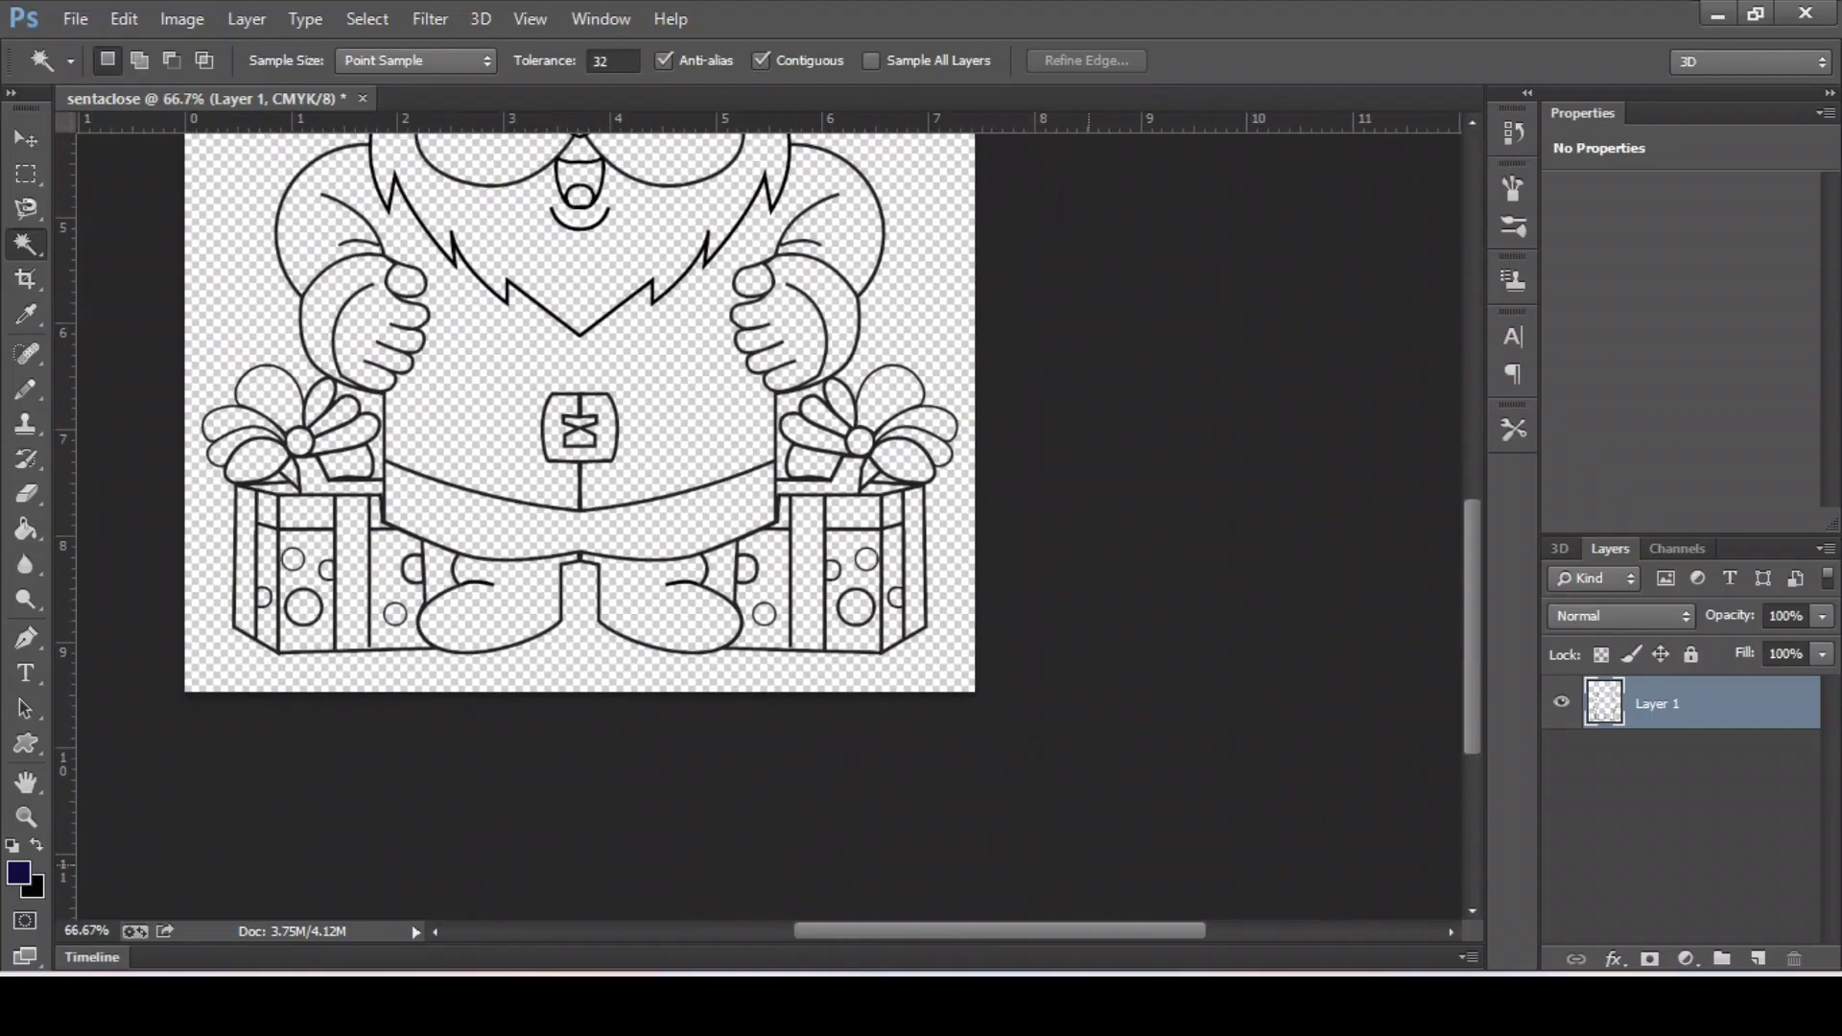
scroll(768, 518, up, 2)
scroll(767, 518, up, 2)
key(ctrl+minus)
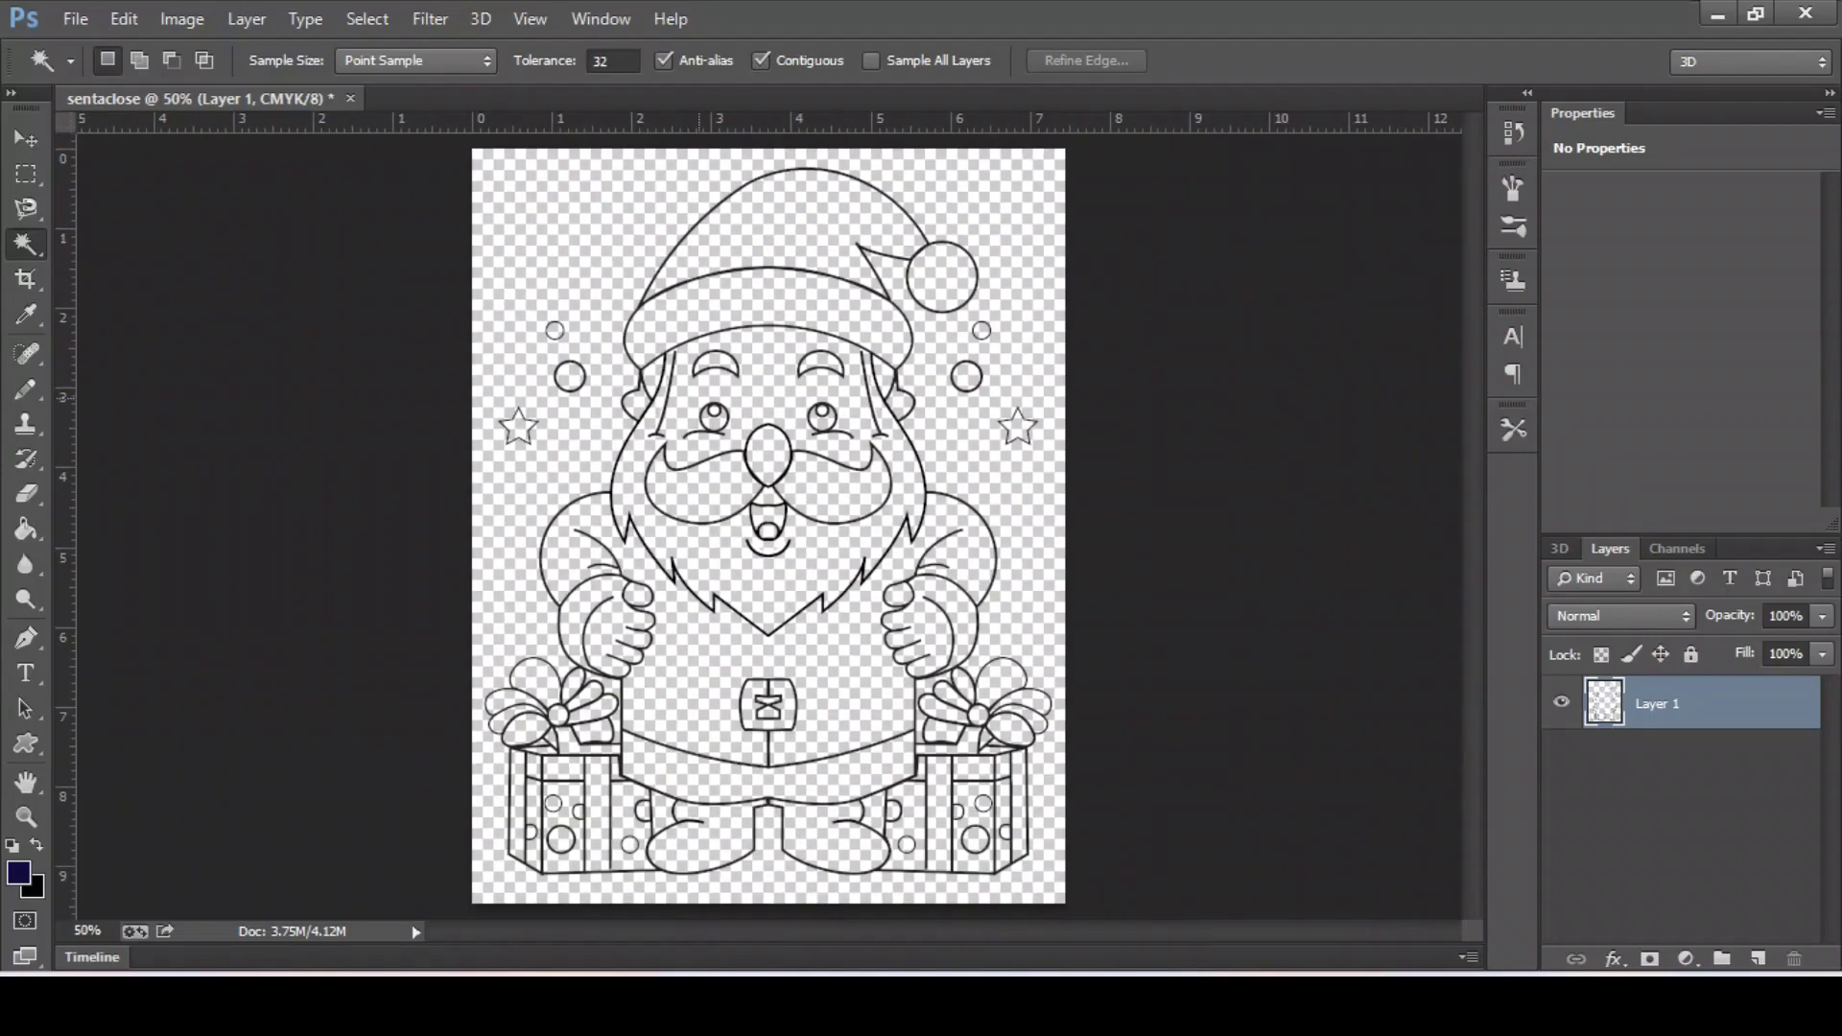
key(v)
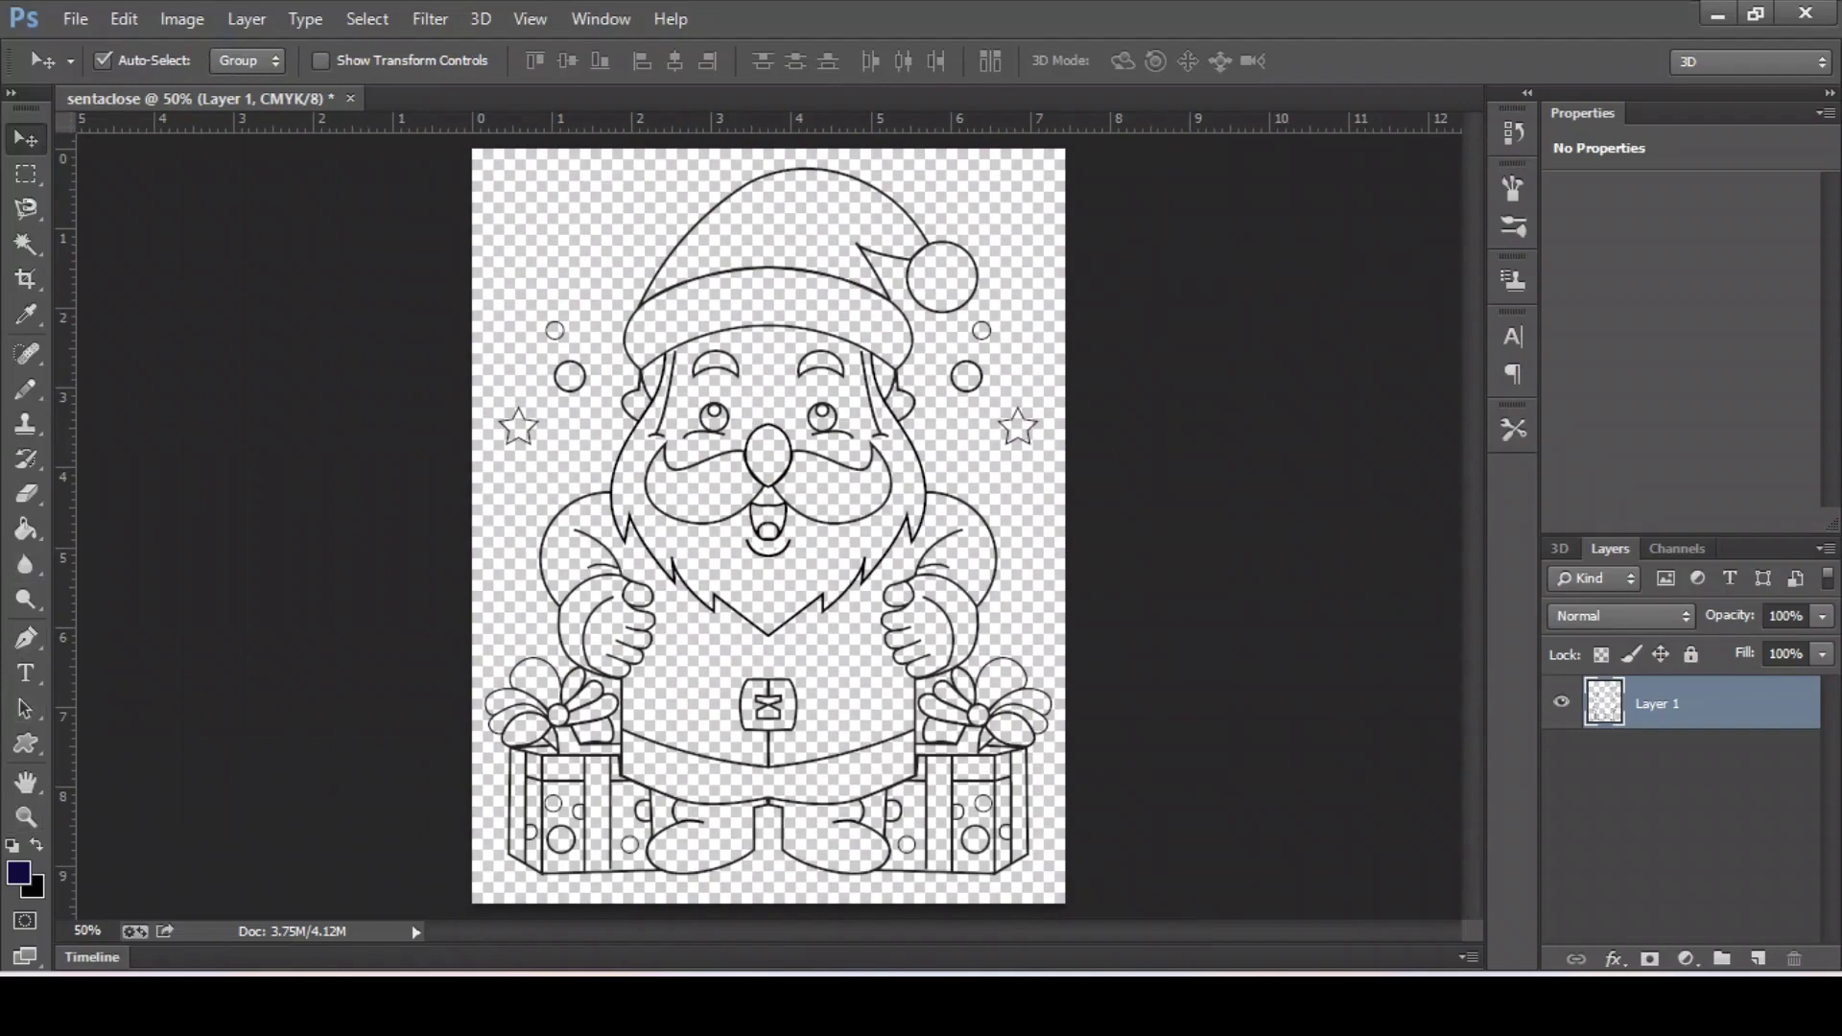
- Paint Bucket Santa's coat and hat bright red
click(26, 529)
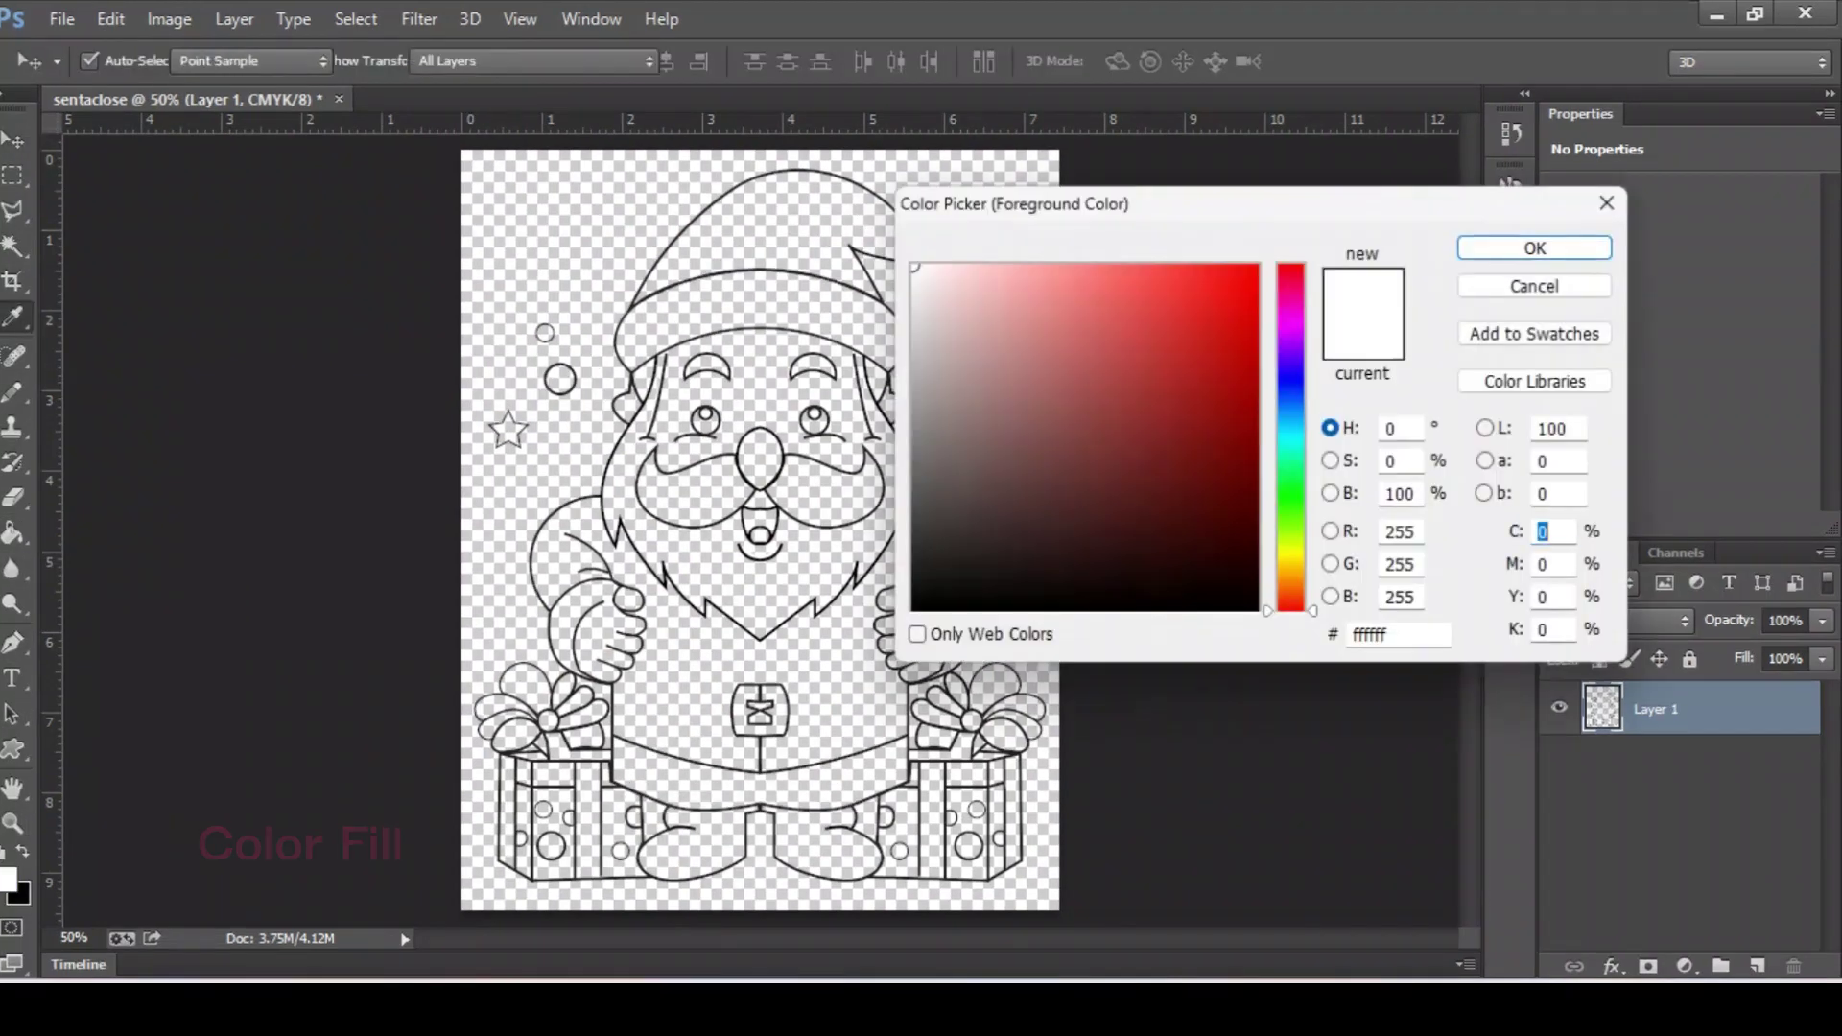
drag(1193, 288, 1251, 294)
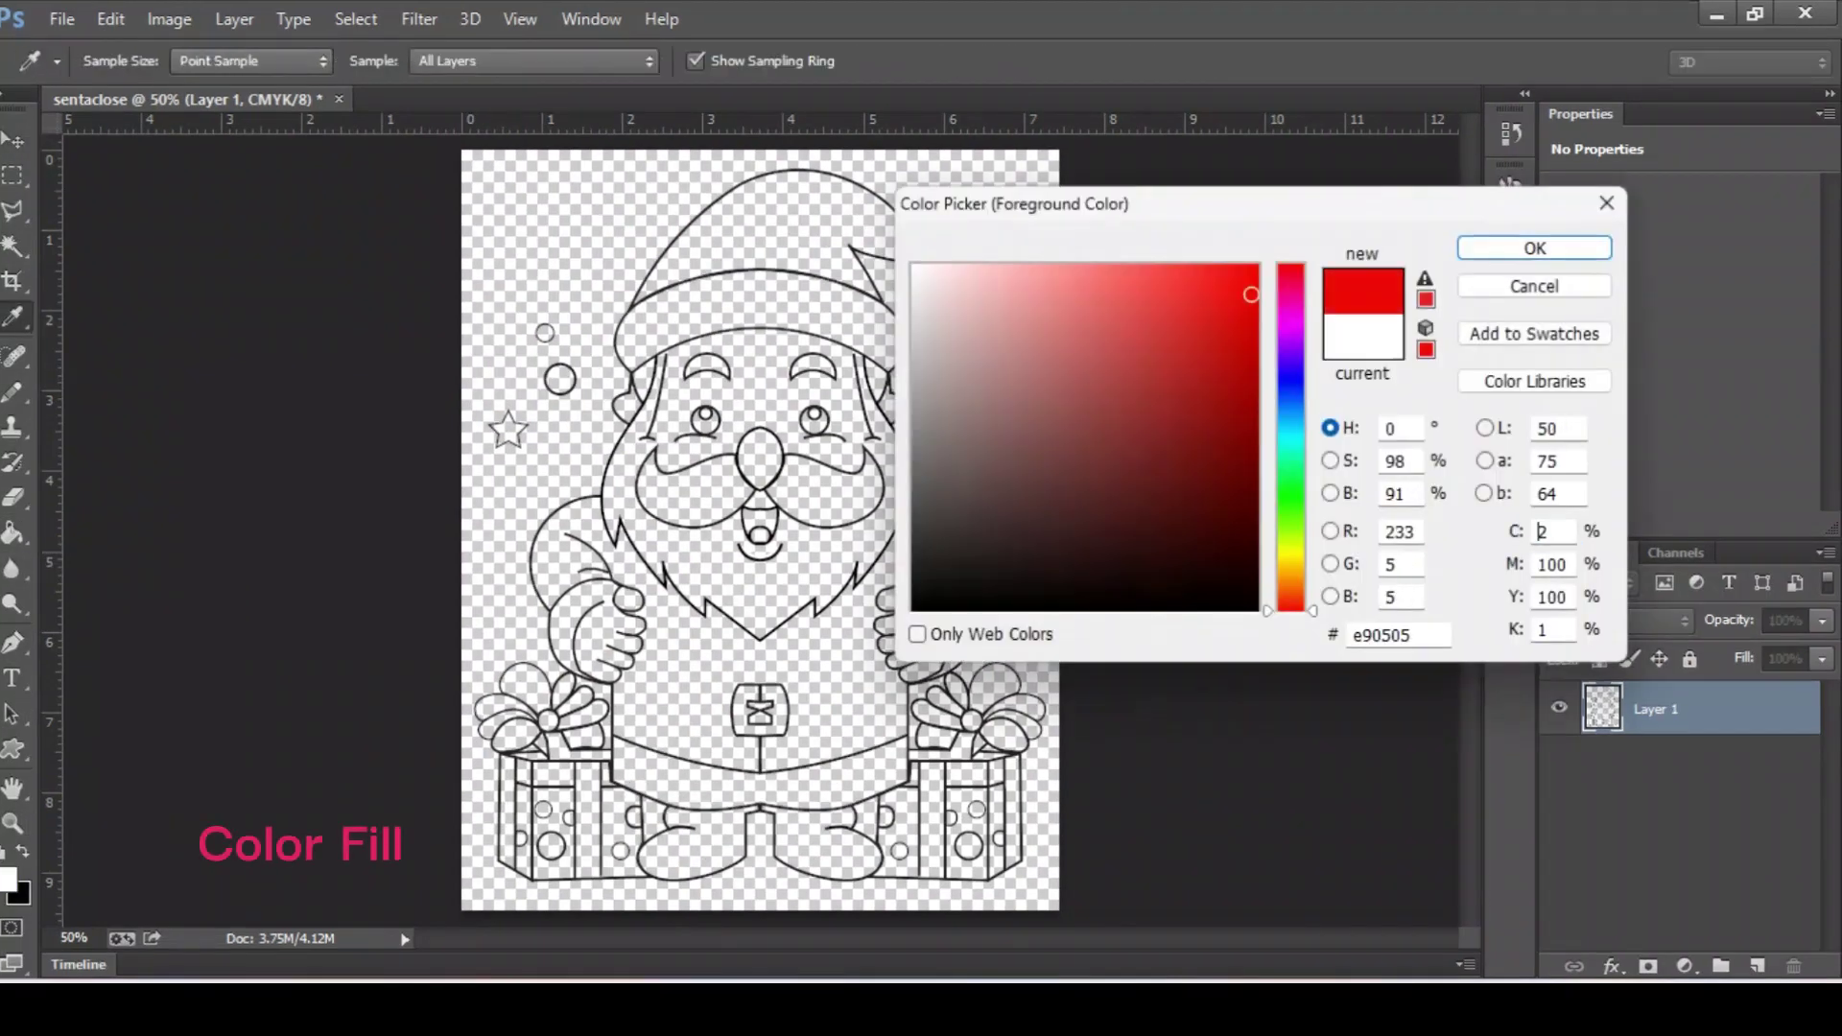
key(Return)
key(g)
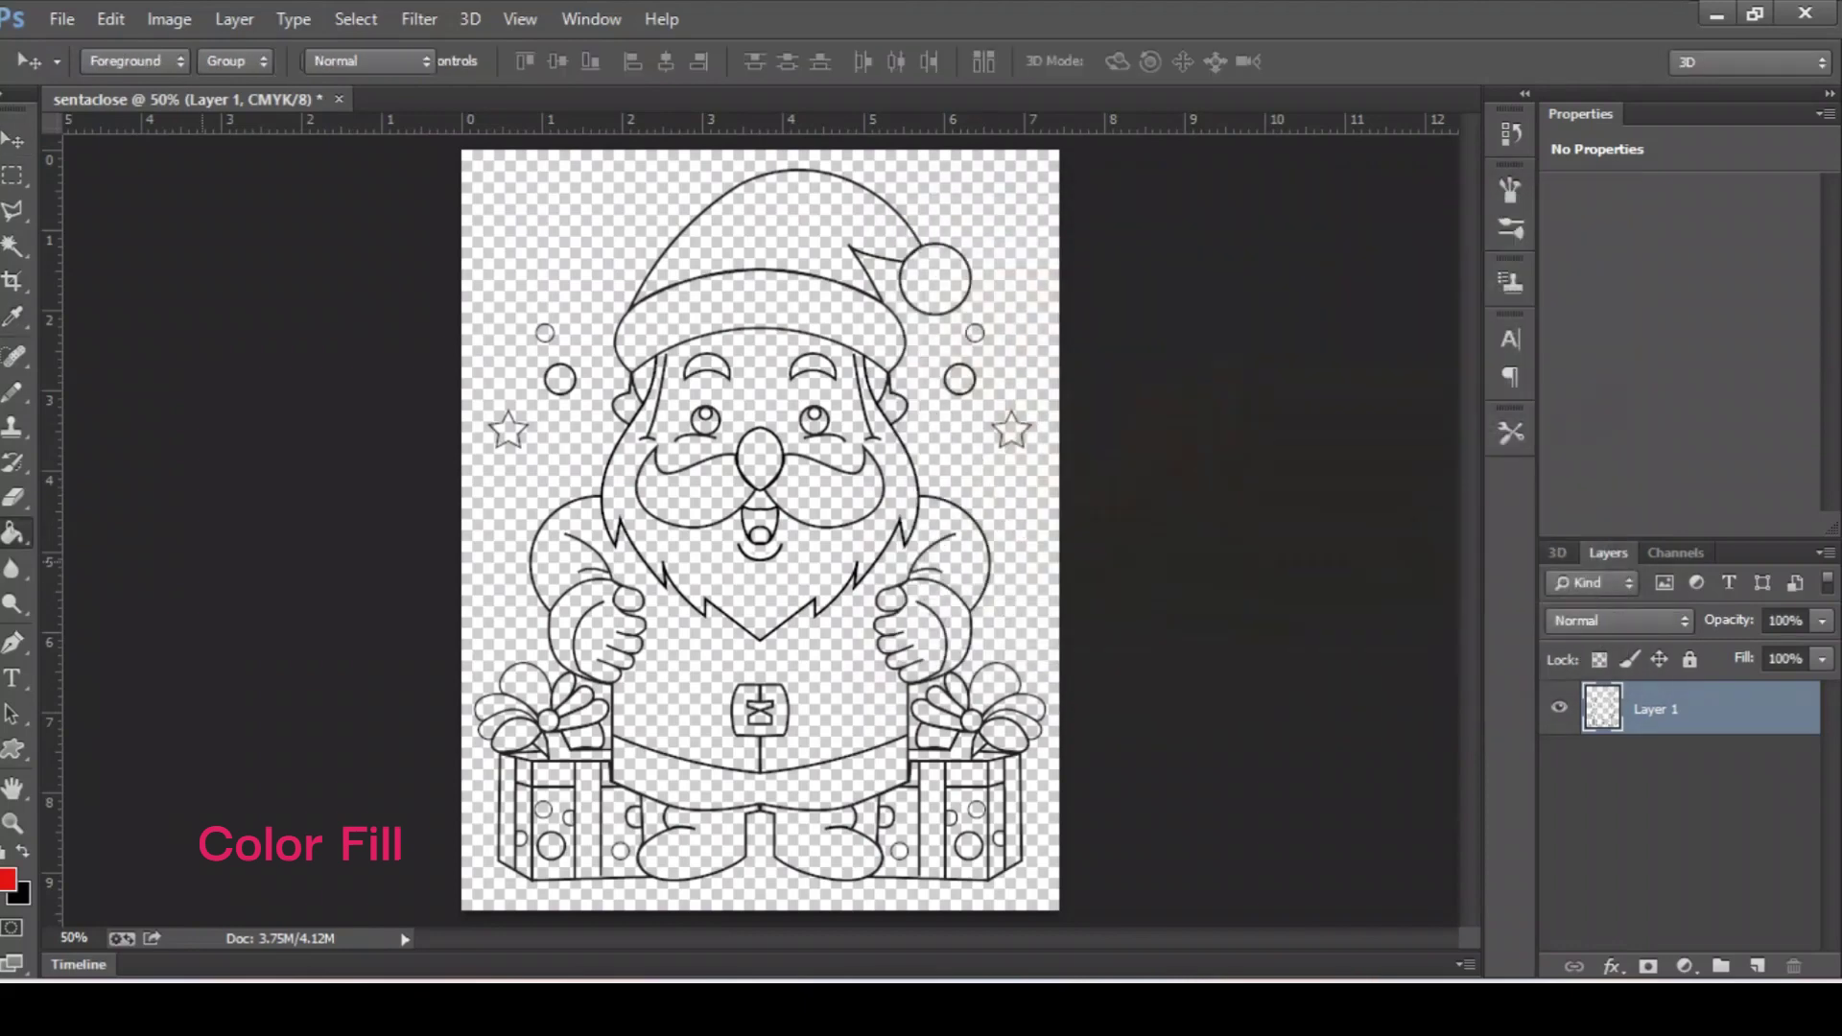
click(825, 671)
click(767, 226)
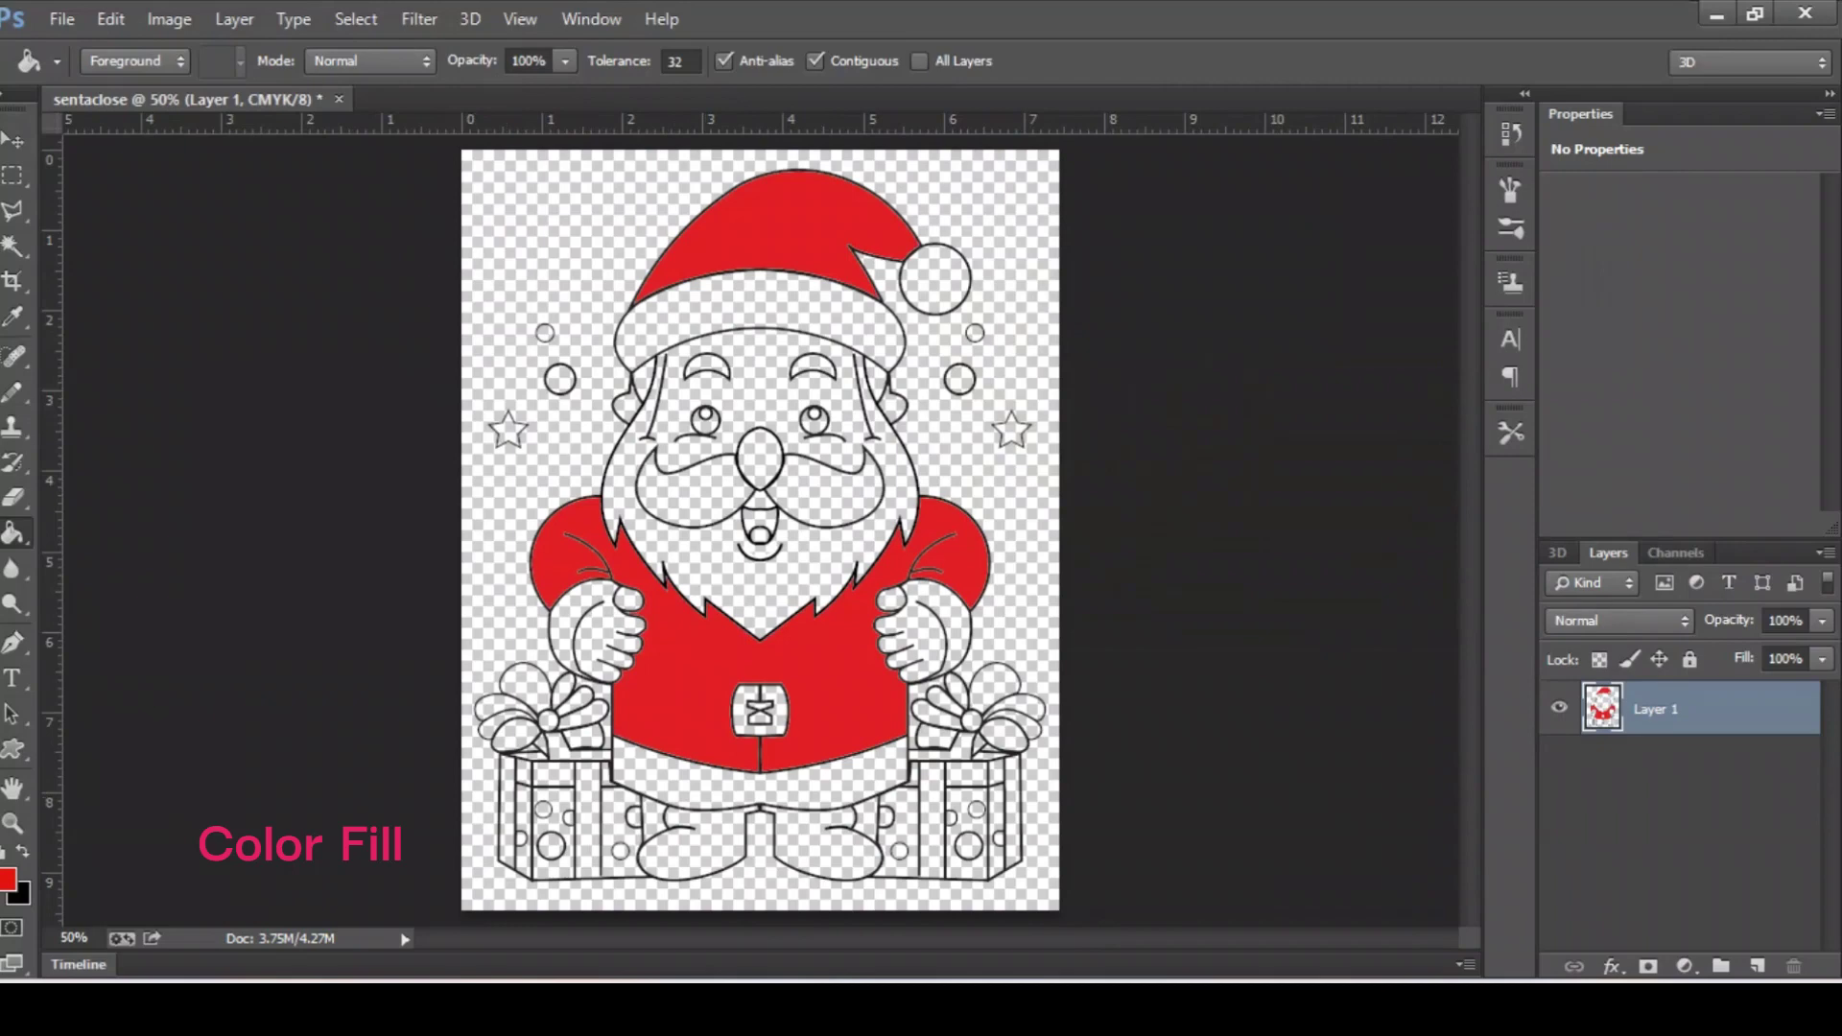
- Fill both boots, belt buckle and pupils black, then choose cream fcebb2 as foreground
click(8, 879)
click(914, 608)
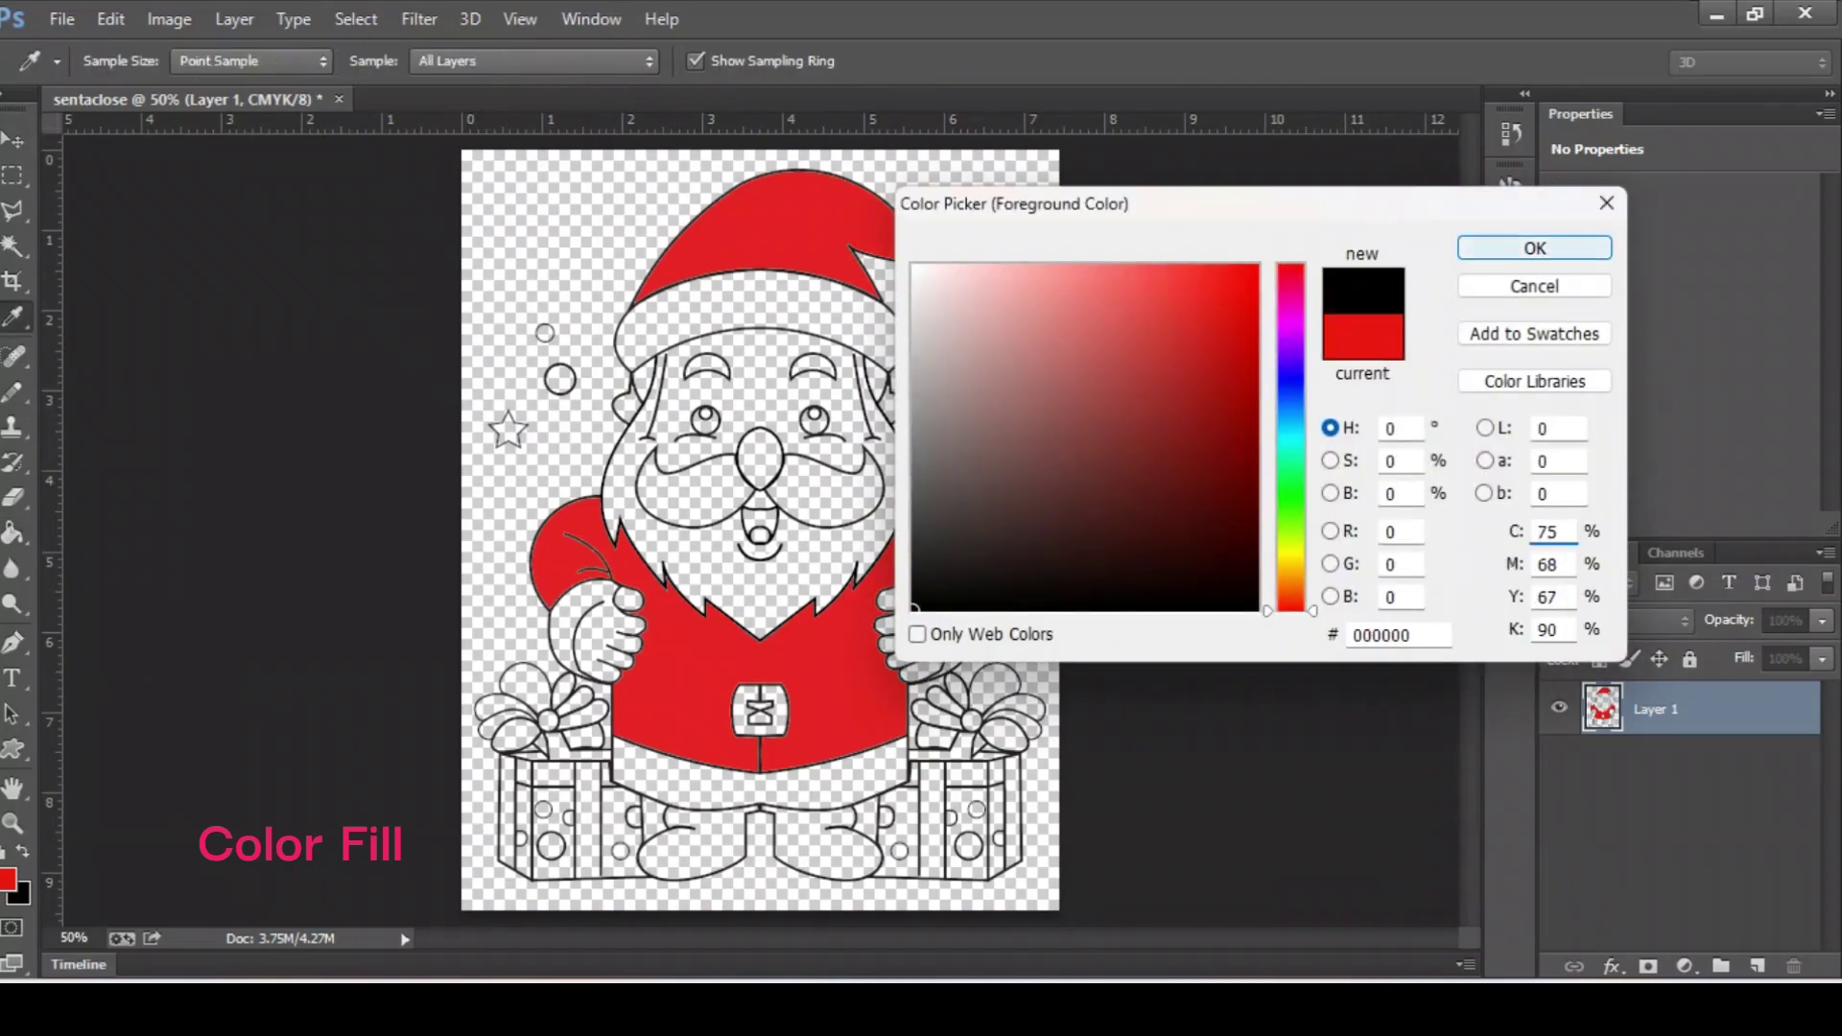
key(Return)
click(686, 842)
click(825, 842)
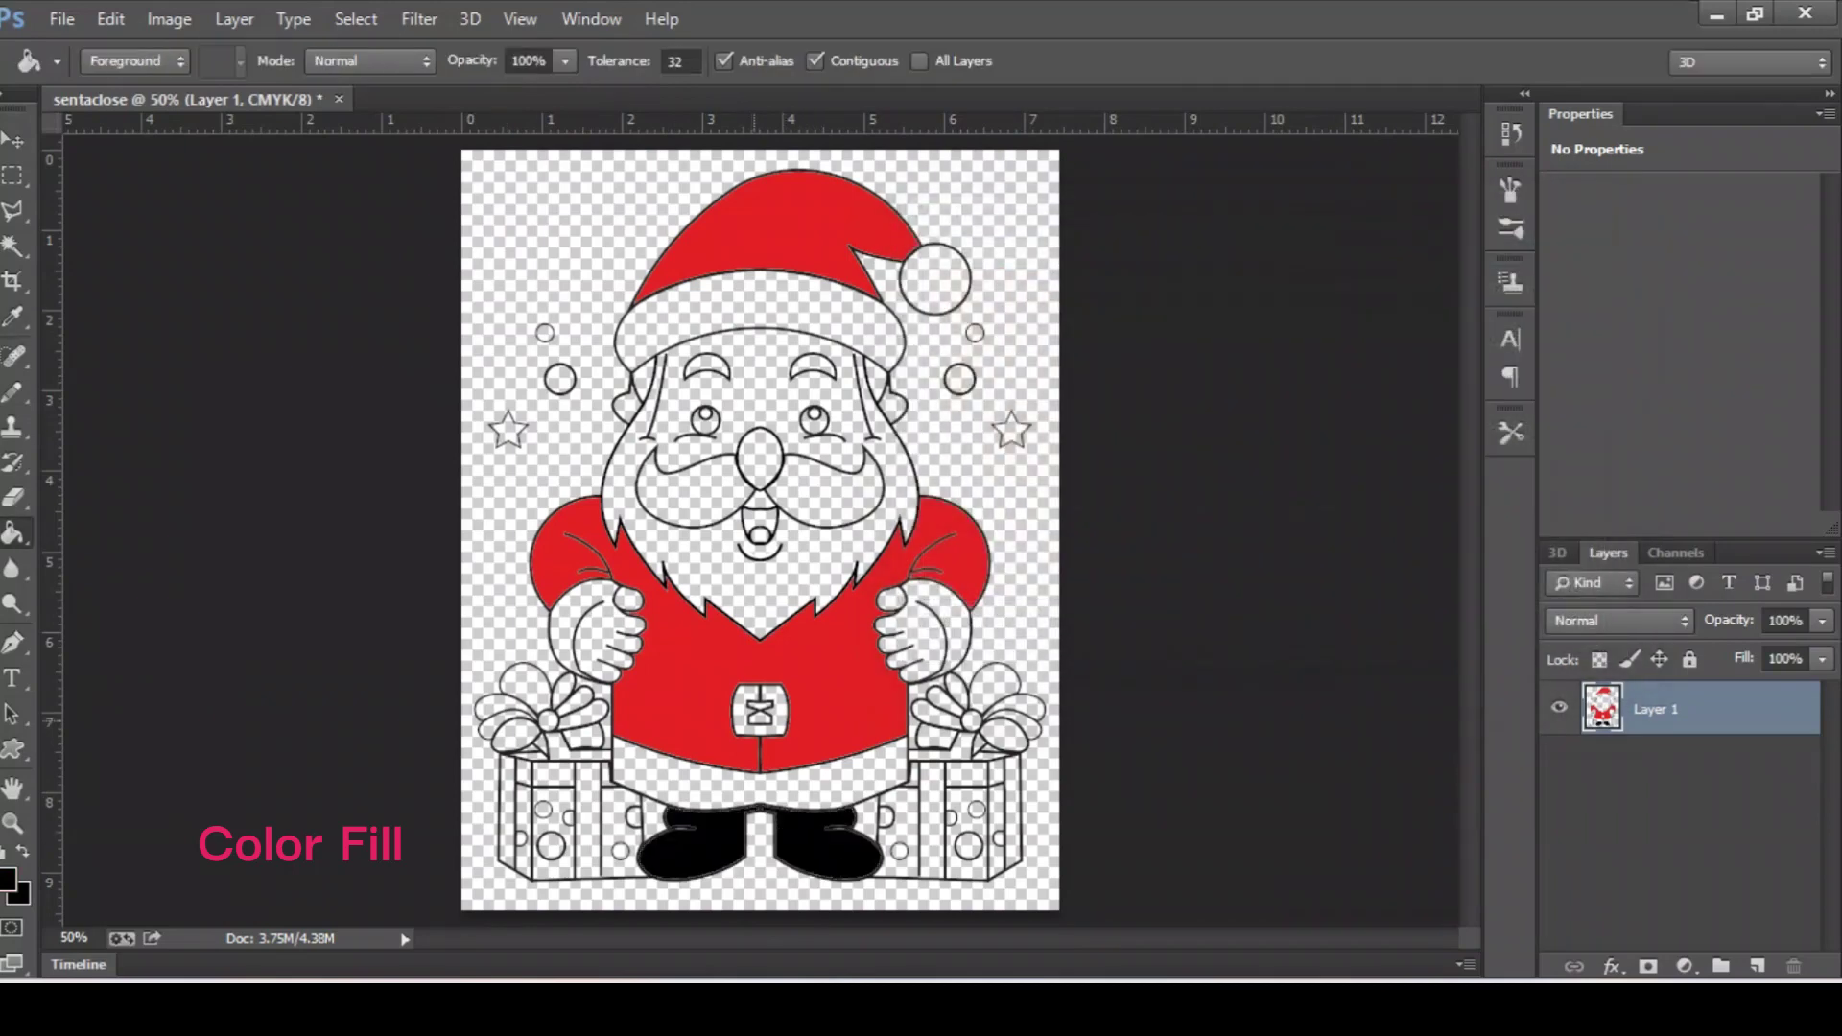
click(760, 719)
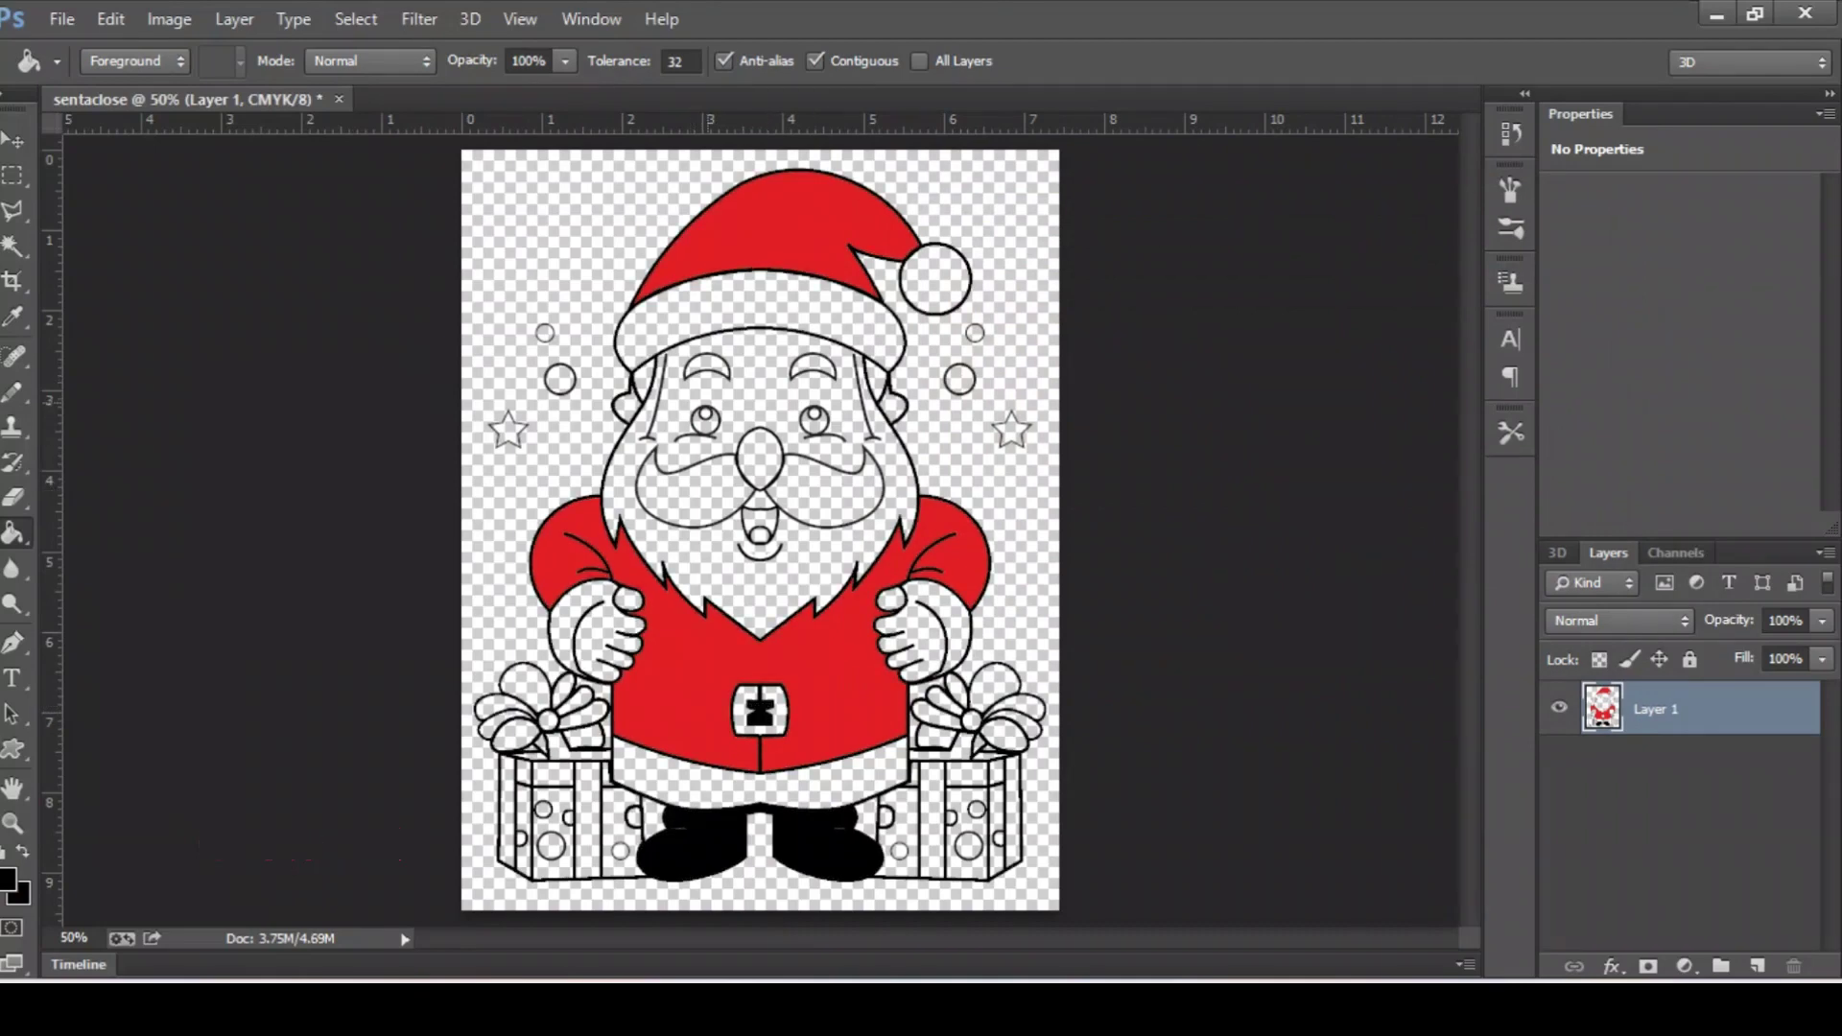
click(705, 420)
click(815, 420)
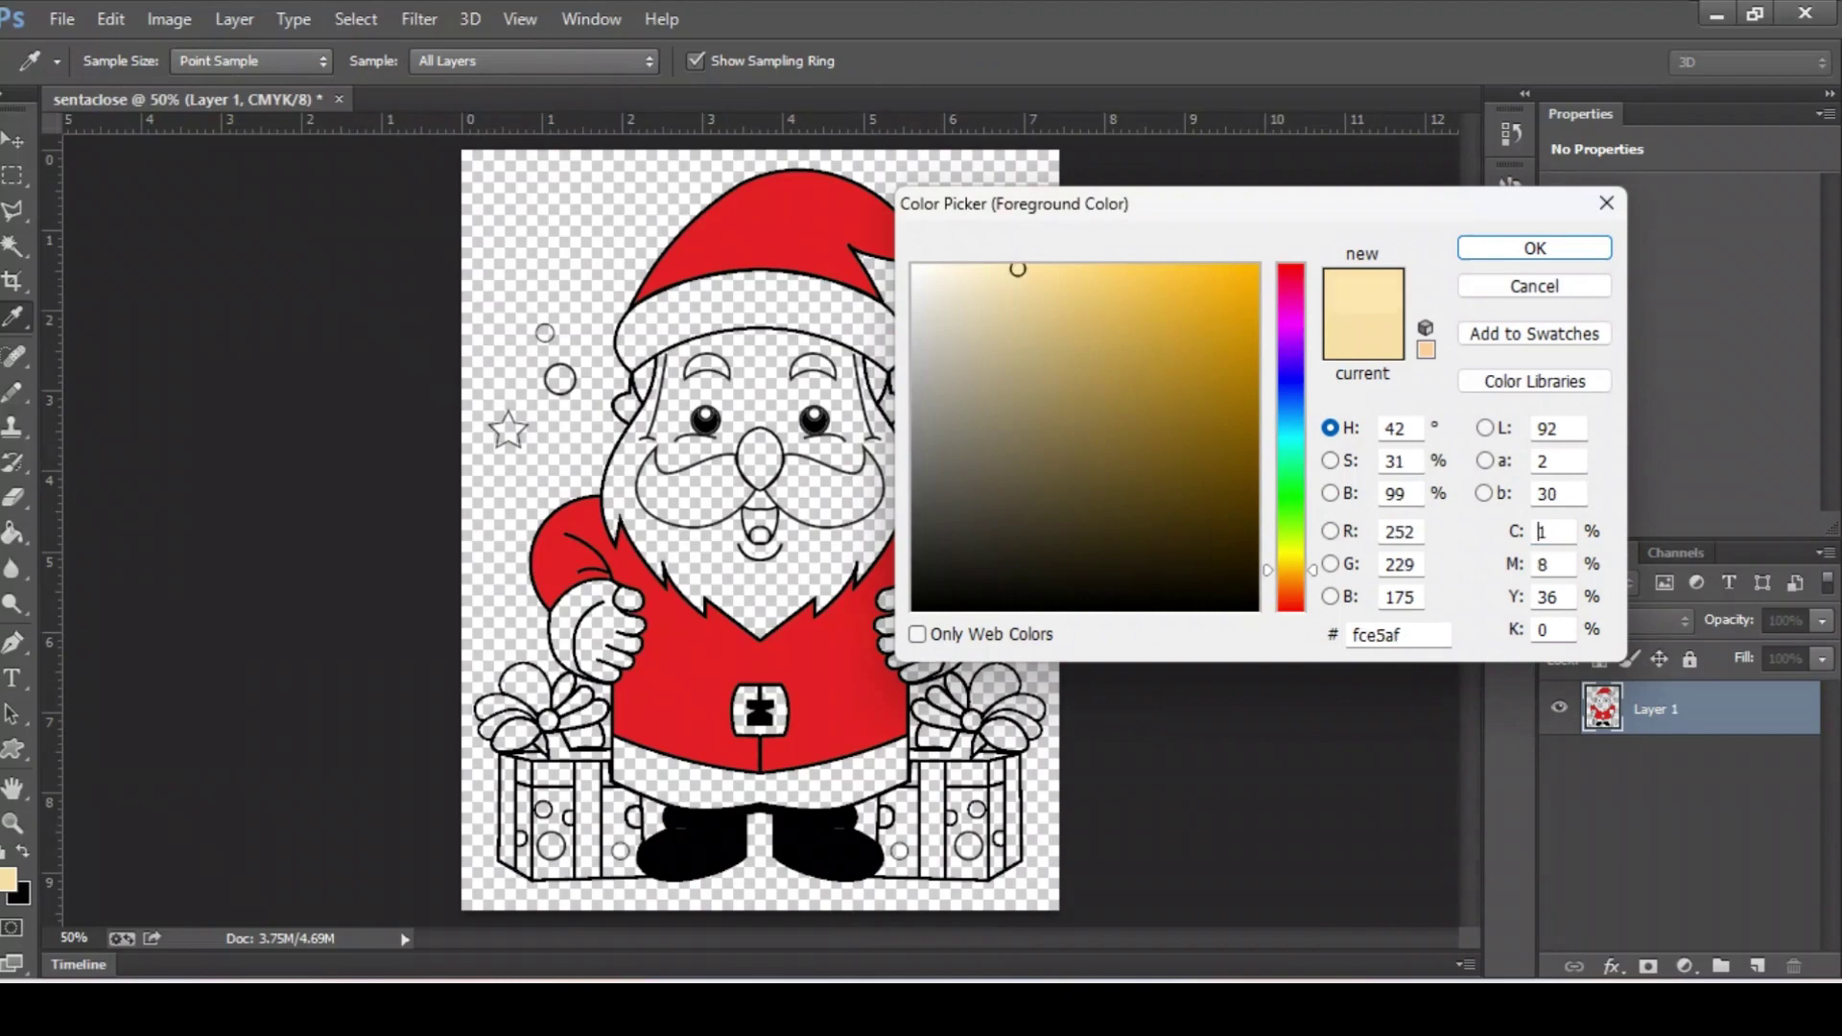
text(1)
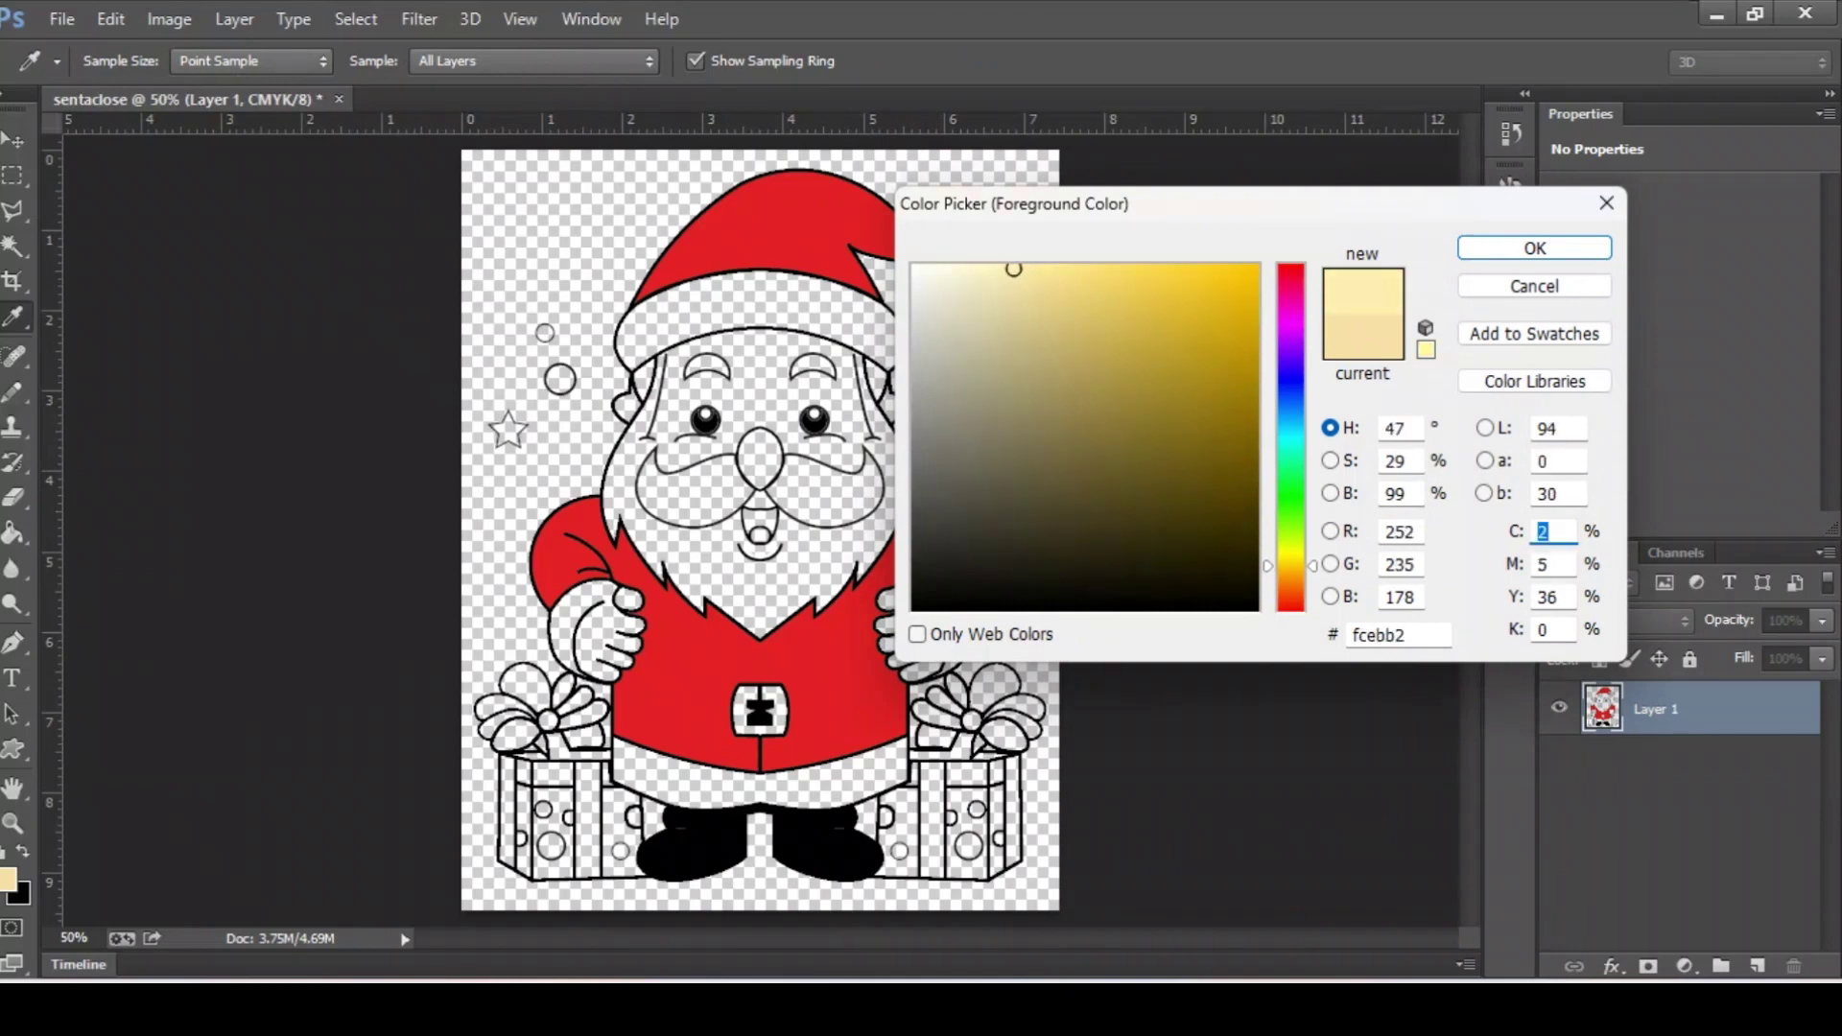
key(Return)
- Outline the face with Polygonal Lasso and fill it cream
key(g)
key(l)
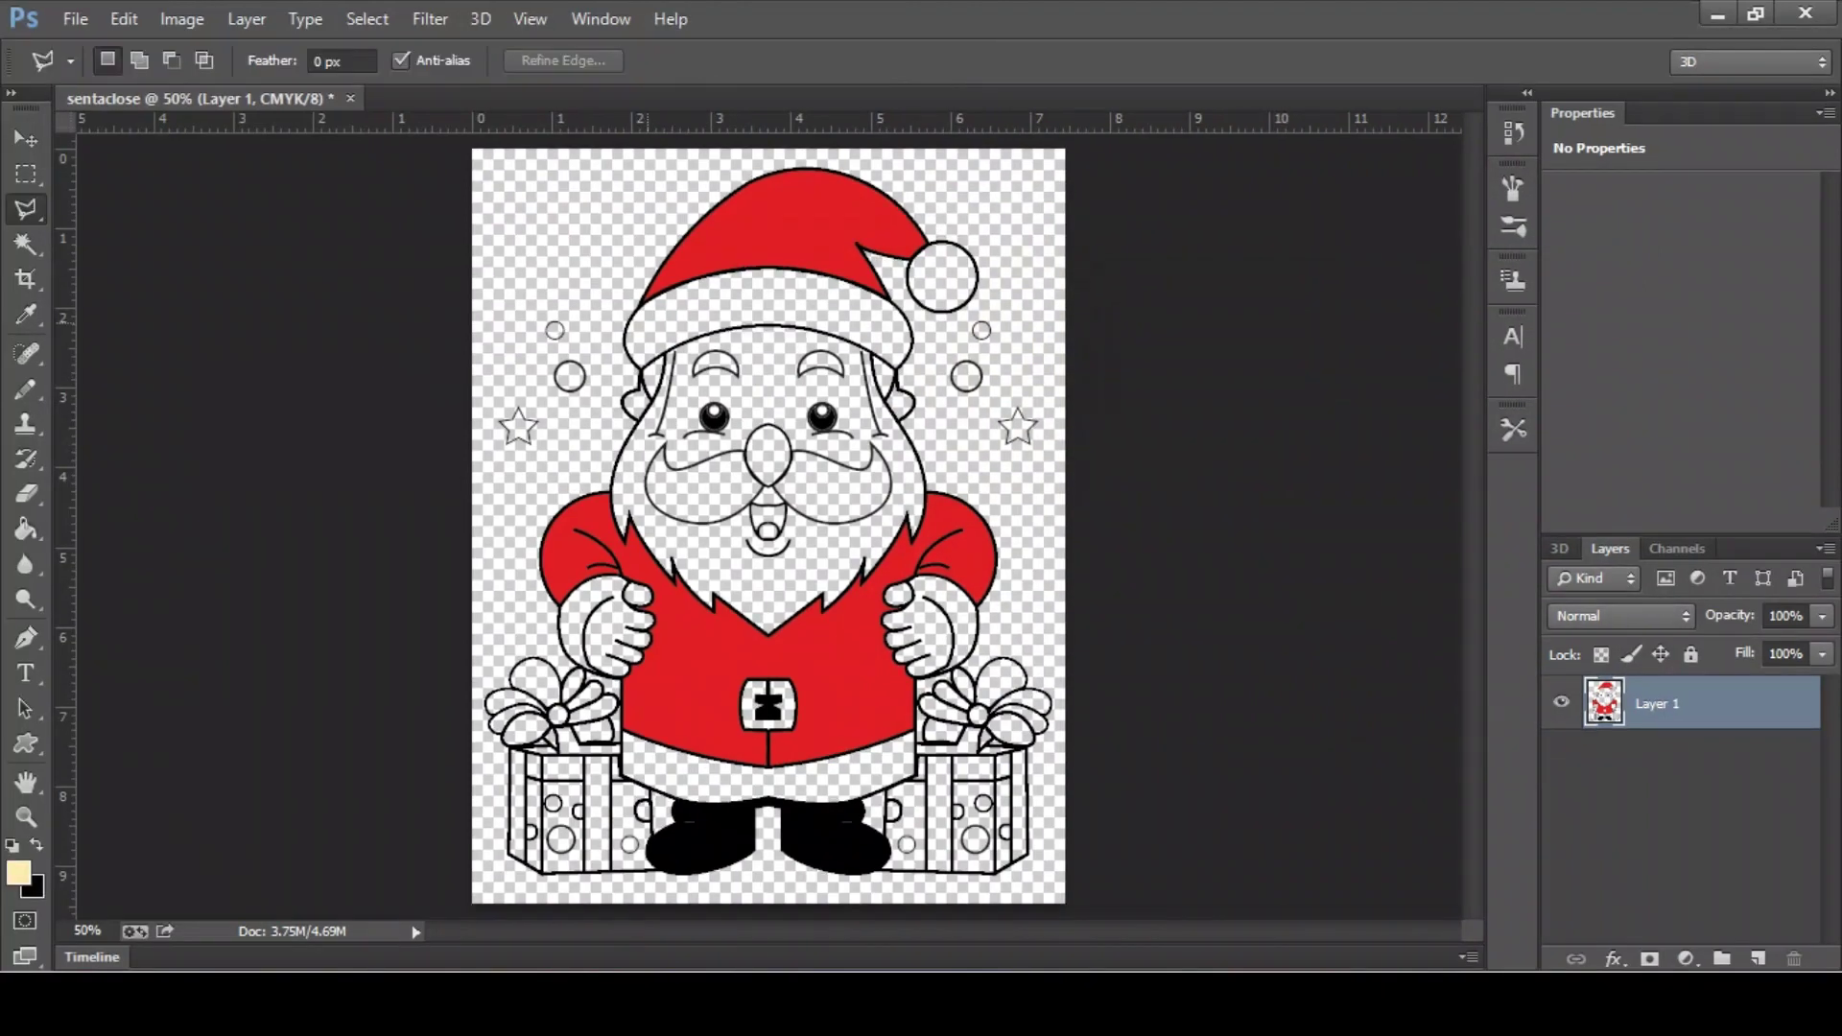
click(665, 333)
click(655, 467)
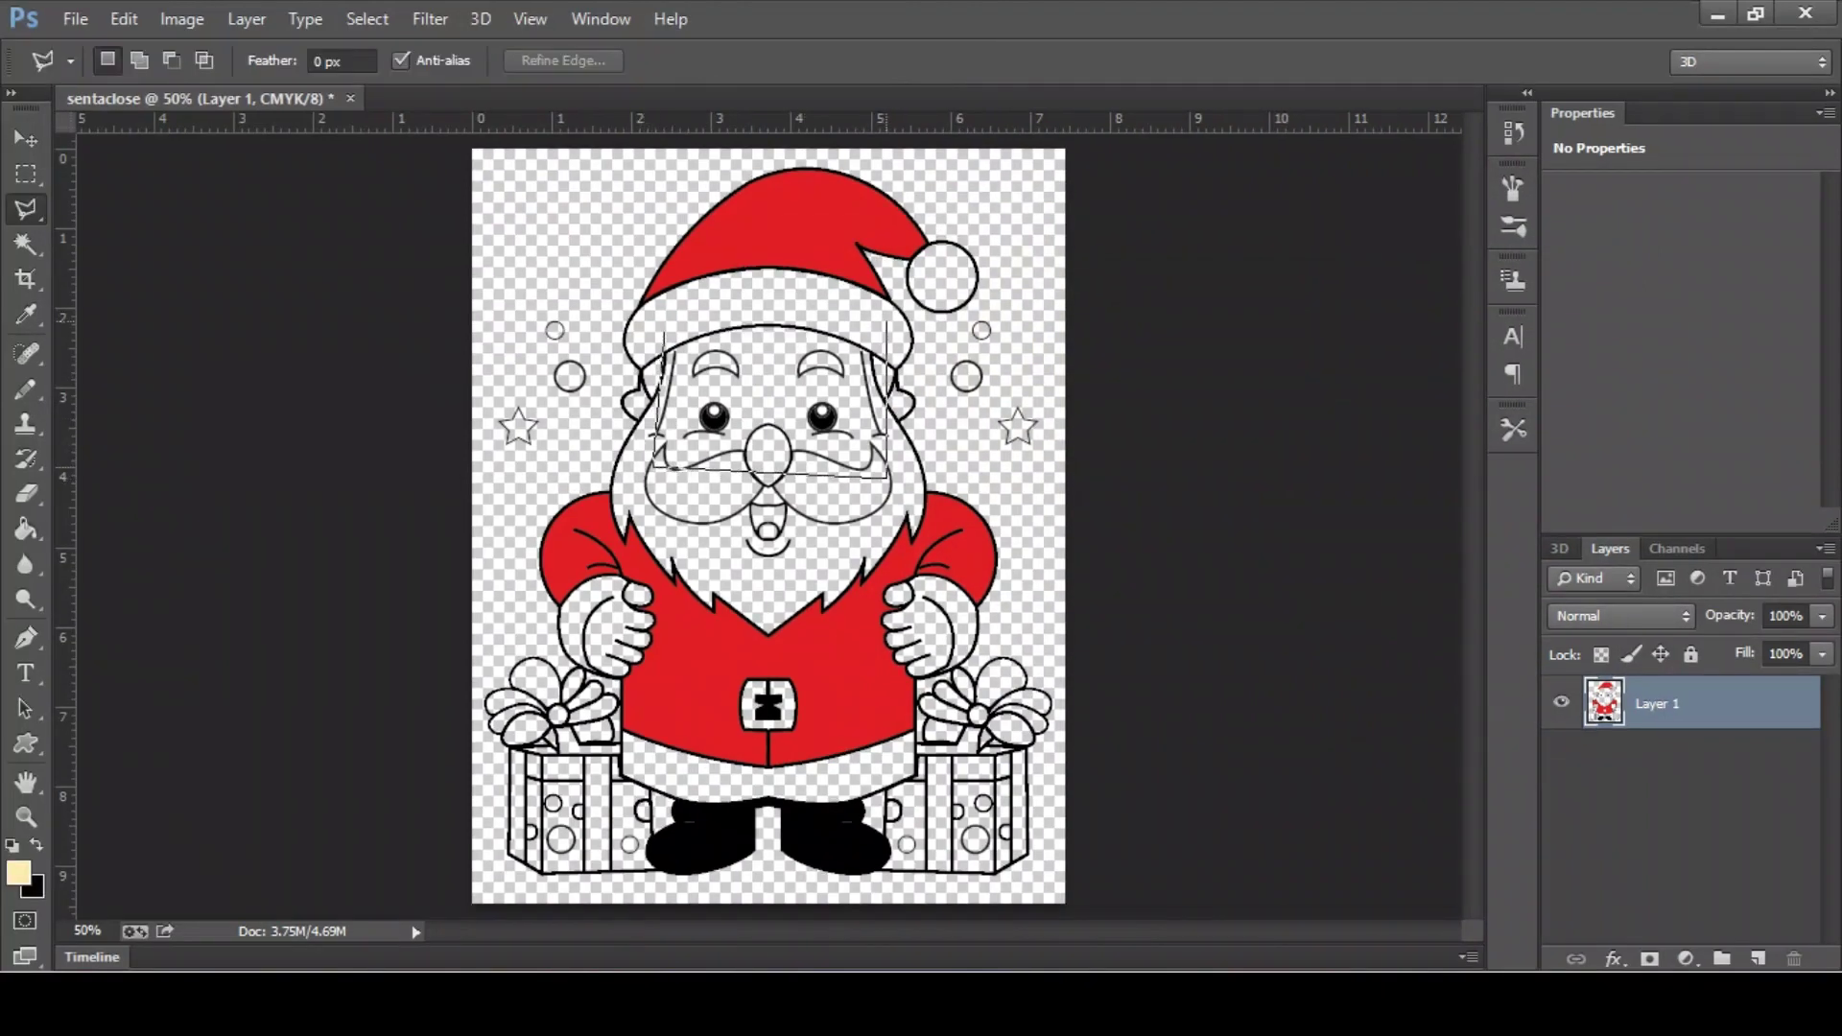
click(887, 323)
click(665, 332)
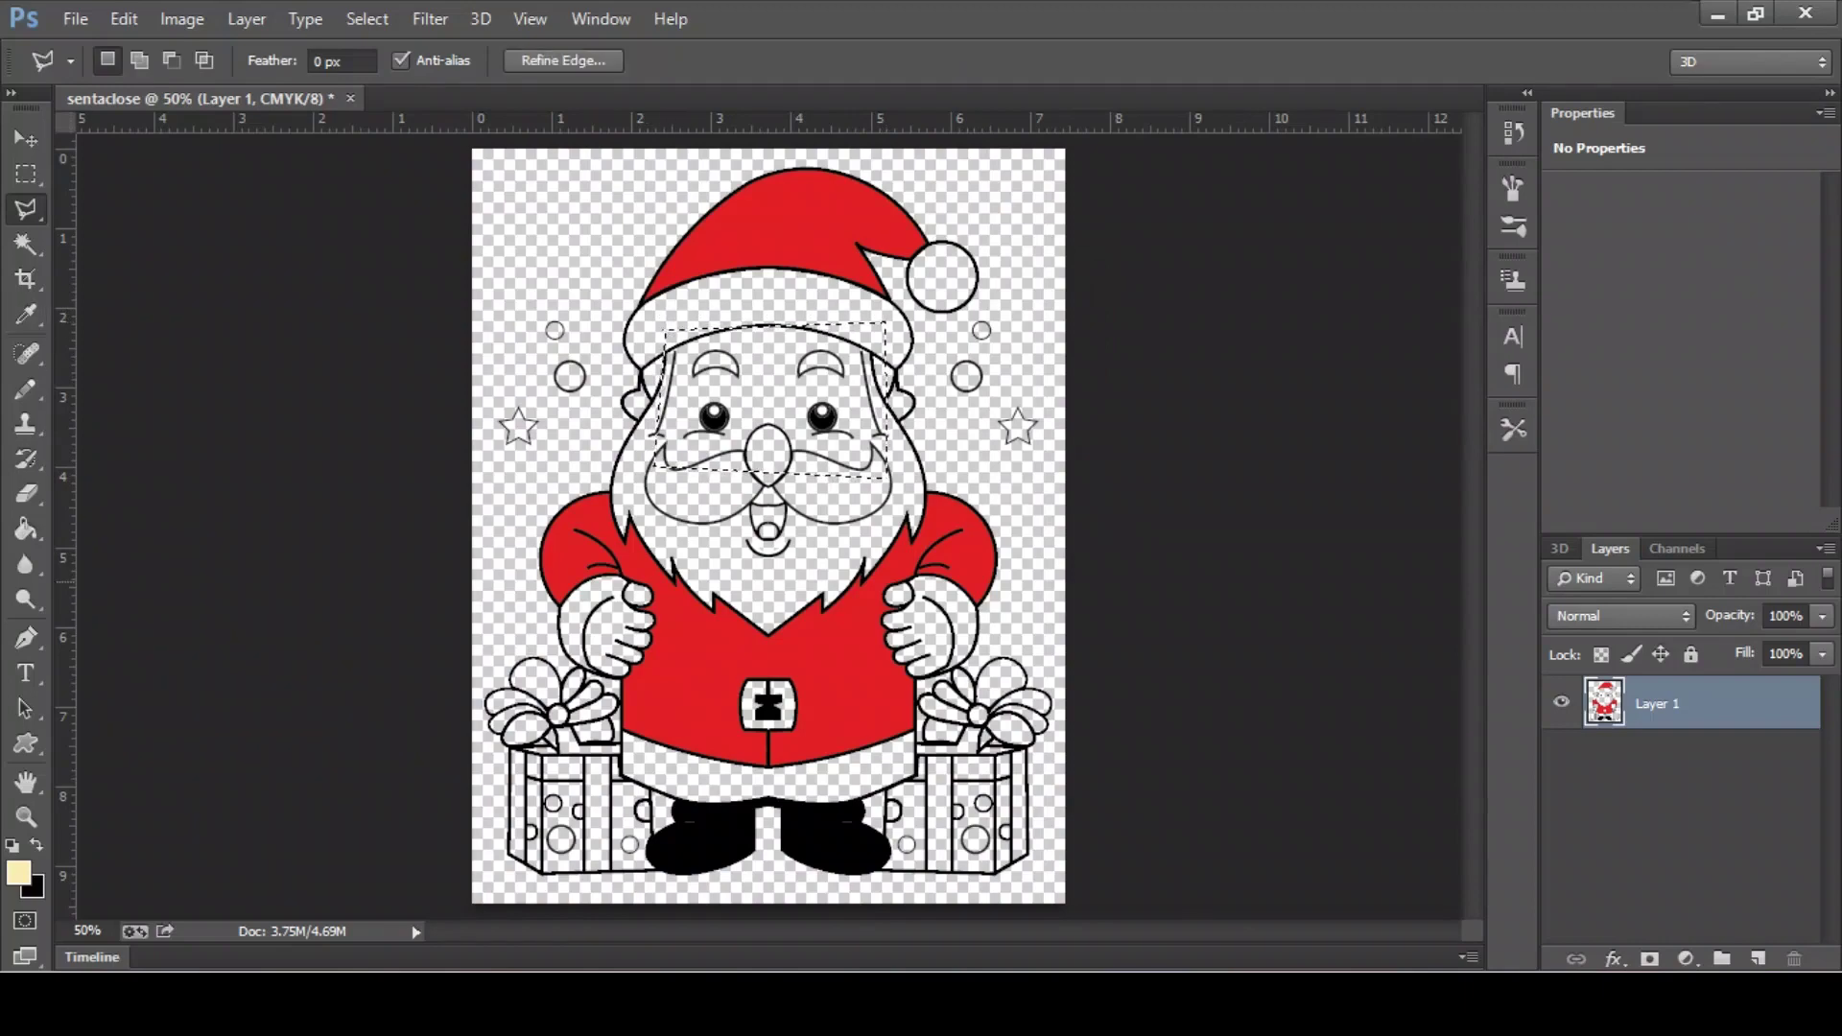
key(g)
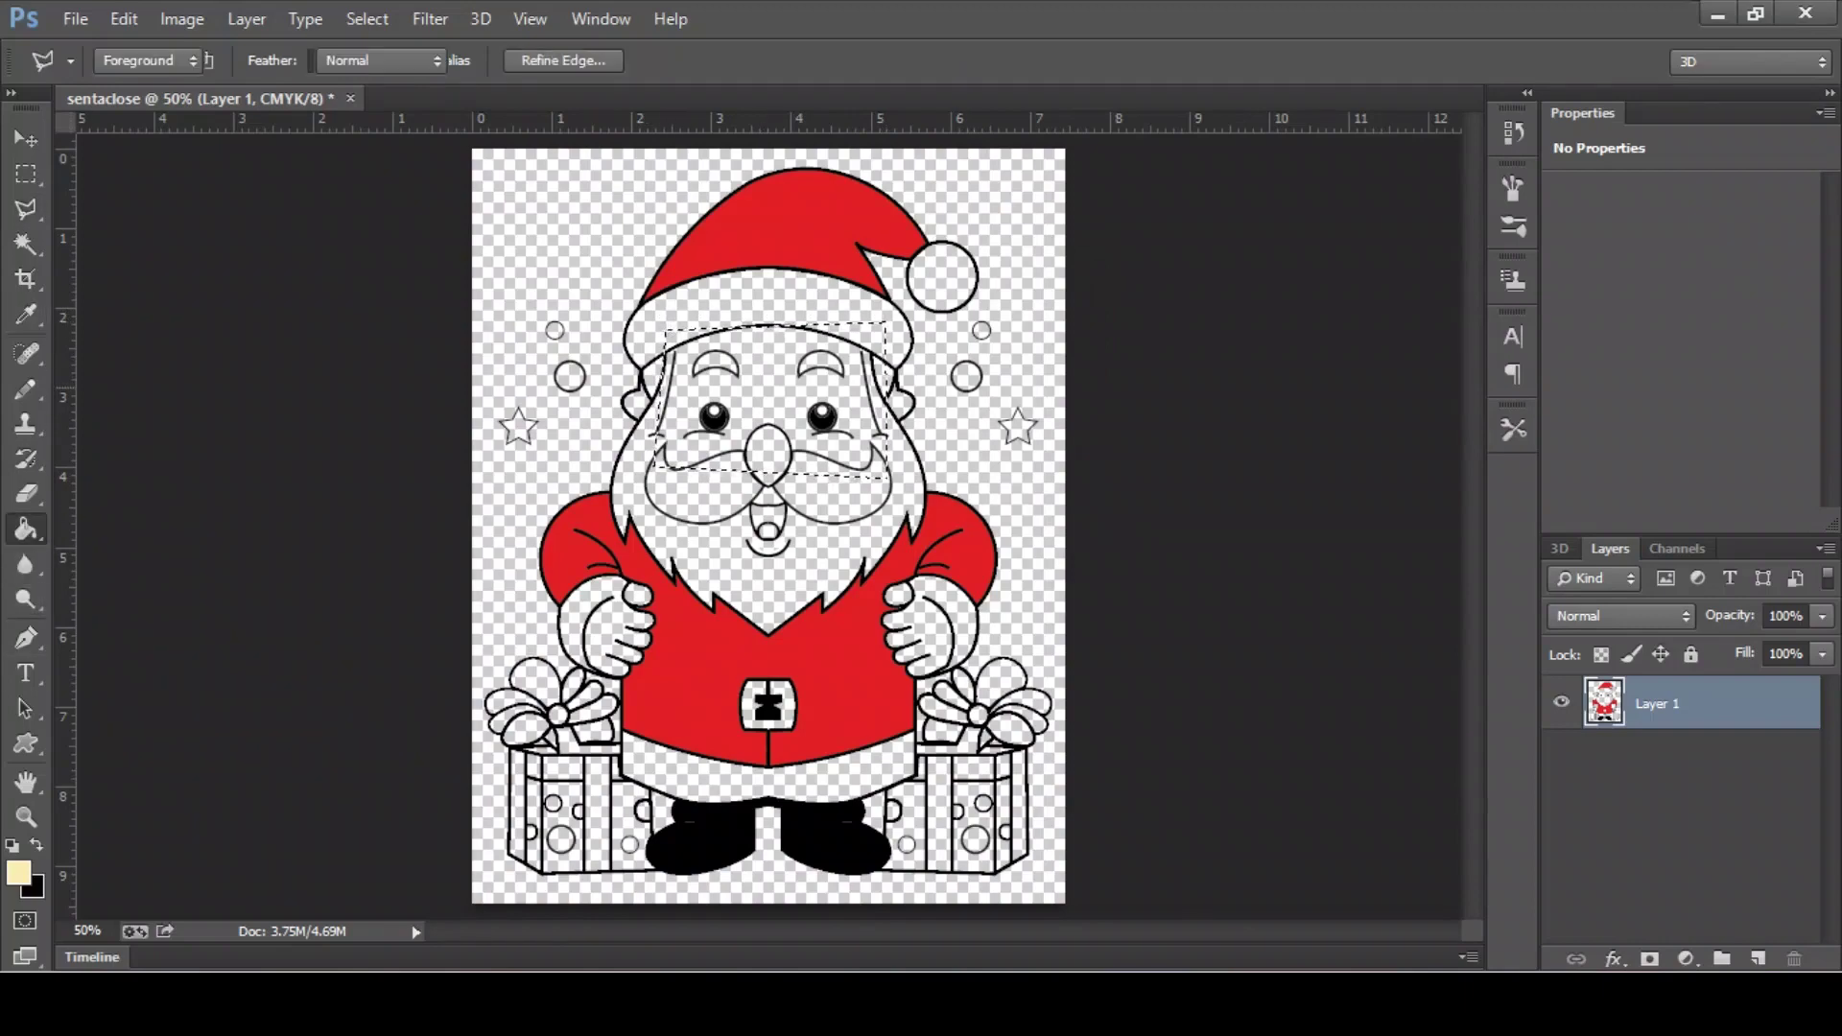
click(768, 379)
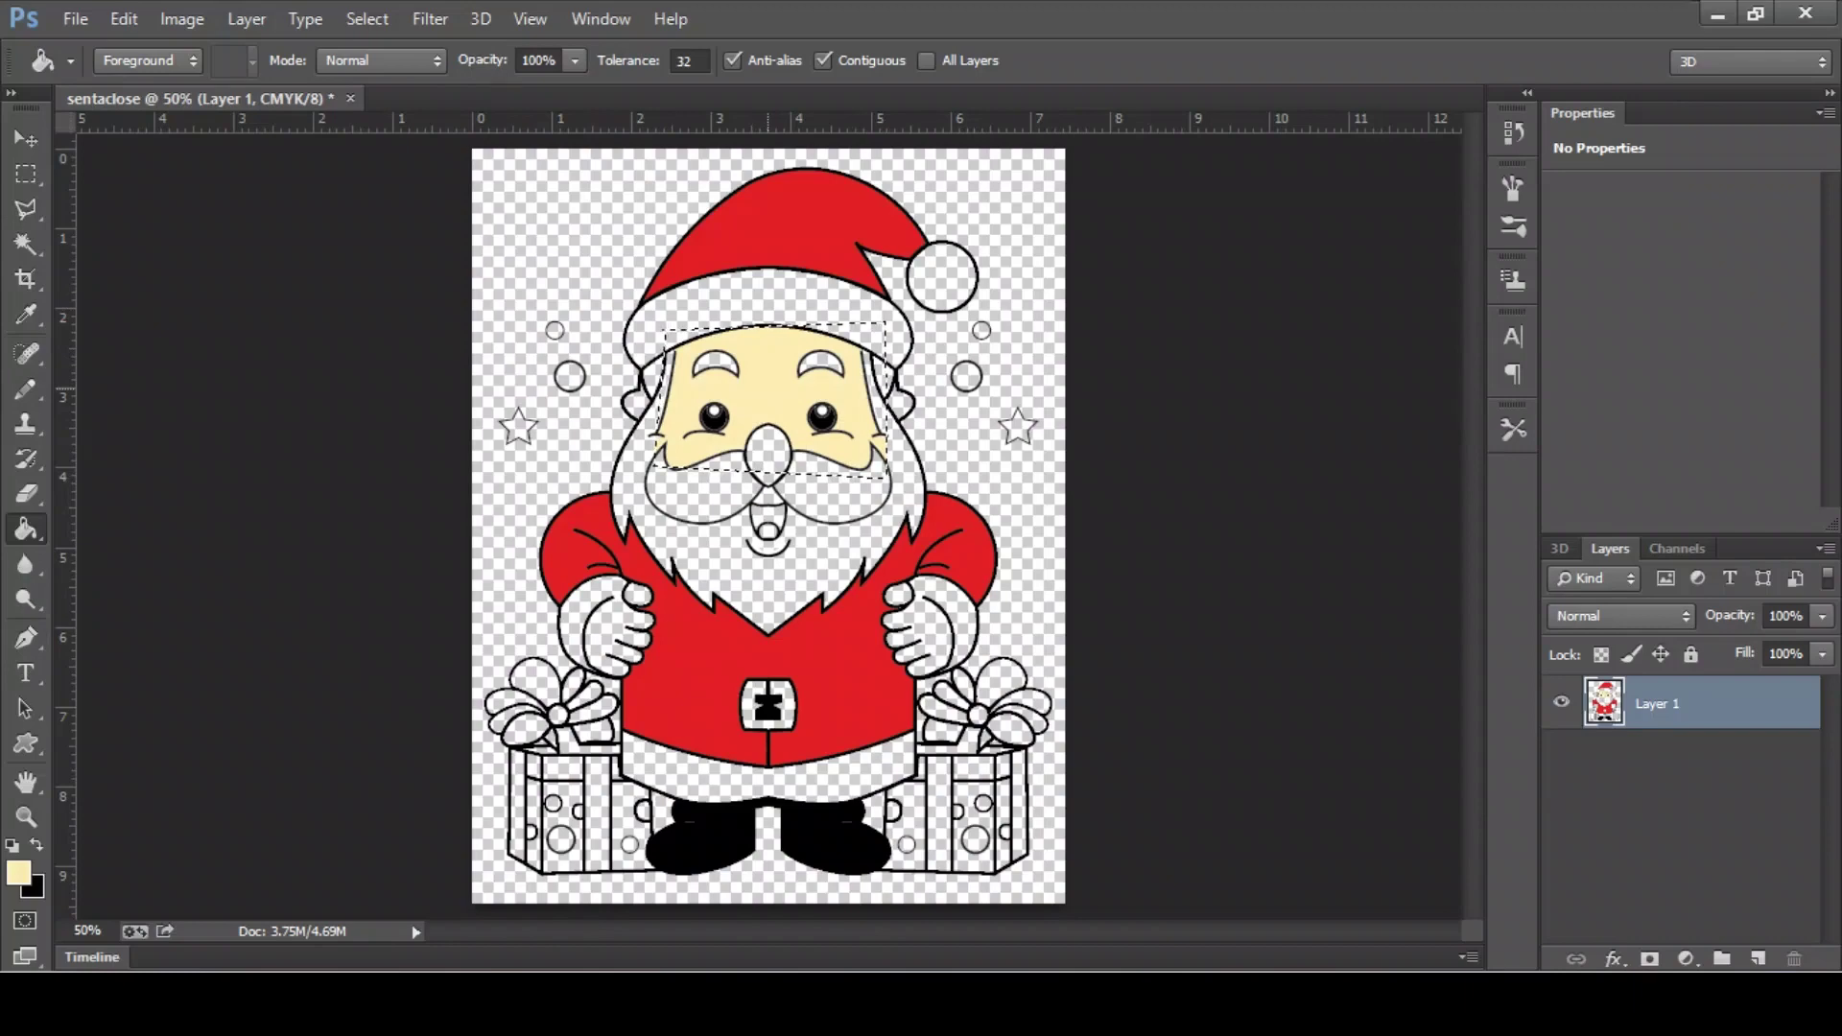
key(ctrl+d)
- Fill both ears, the nose and the gaps beside the ears cream
click(900, 403)
click(636, 400)
click(768, 455)
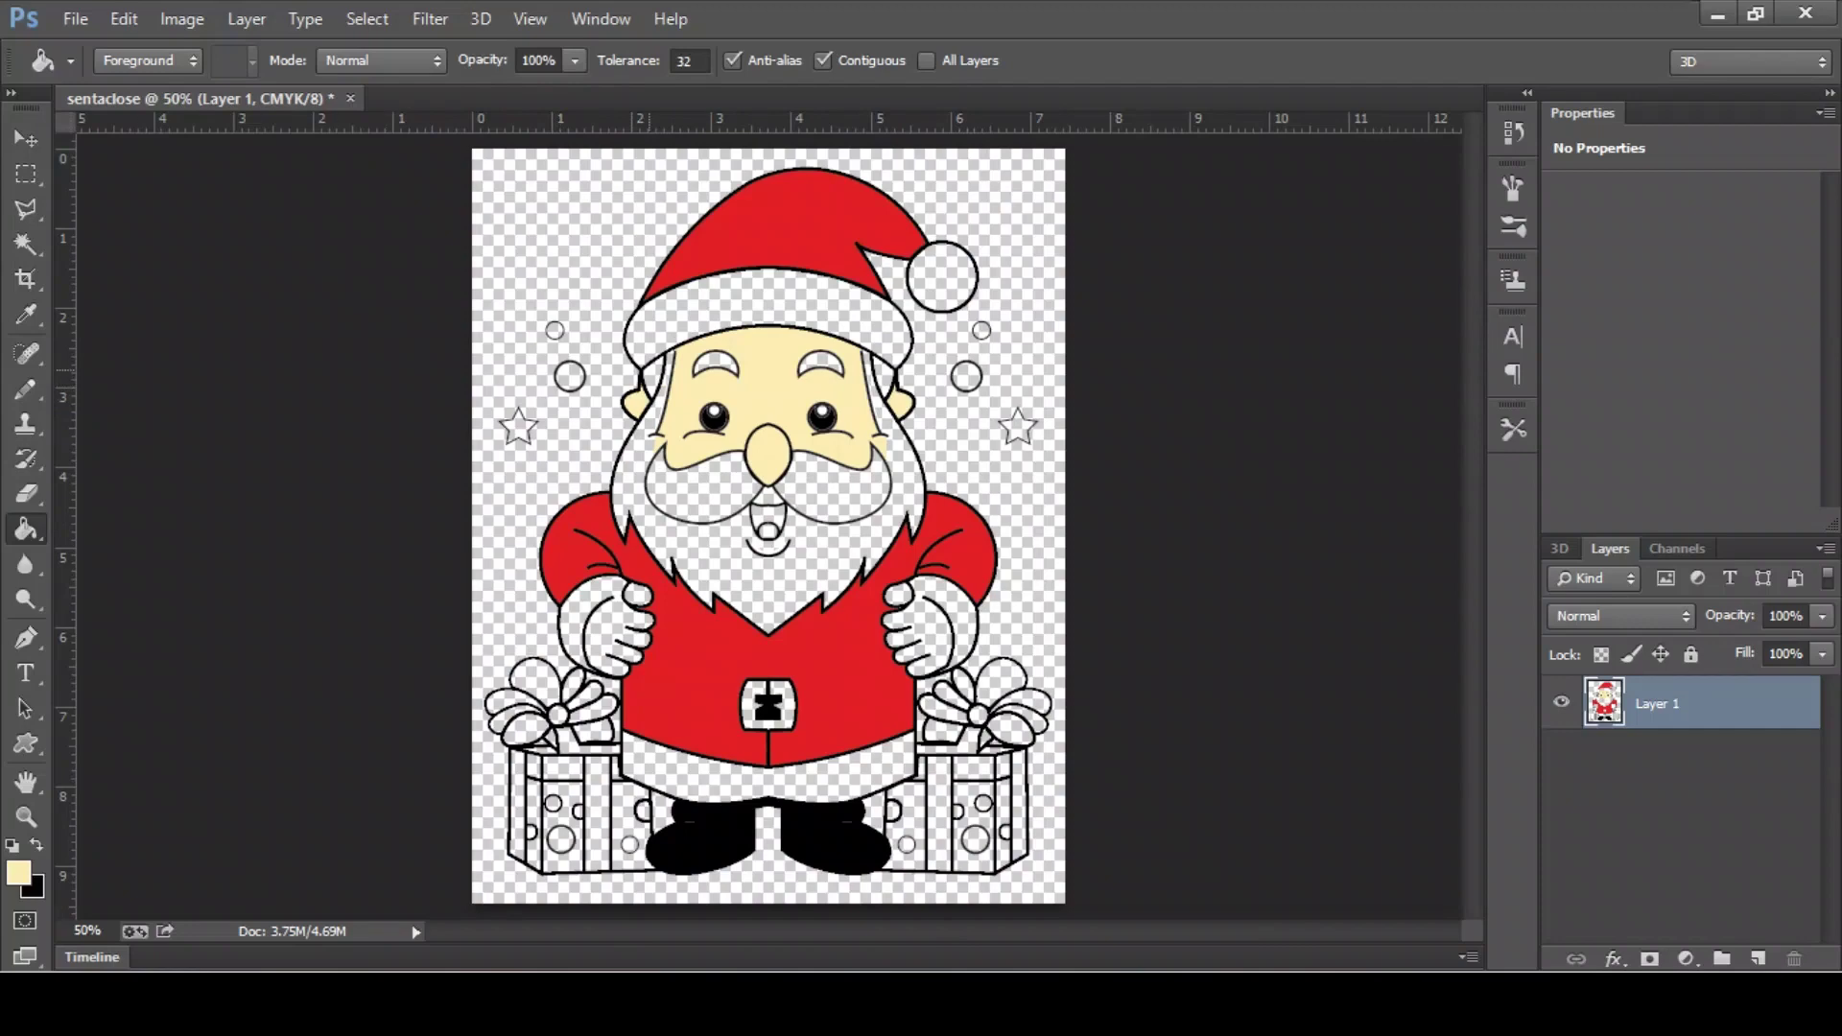
click(653, 376)
click(885, 376)
- Fill the beard, boot band, buckle gaps and both gloves with white
click(18, 871)
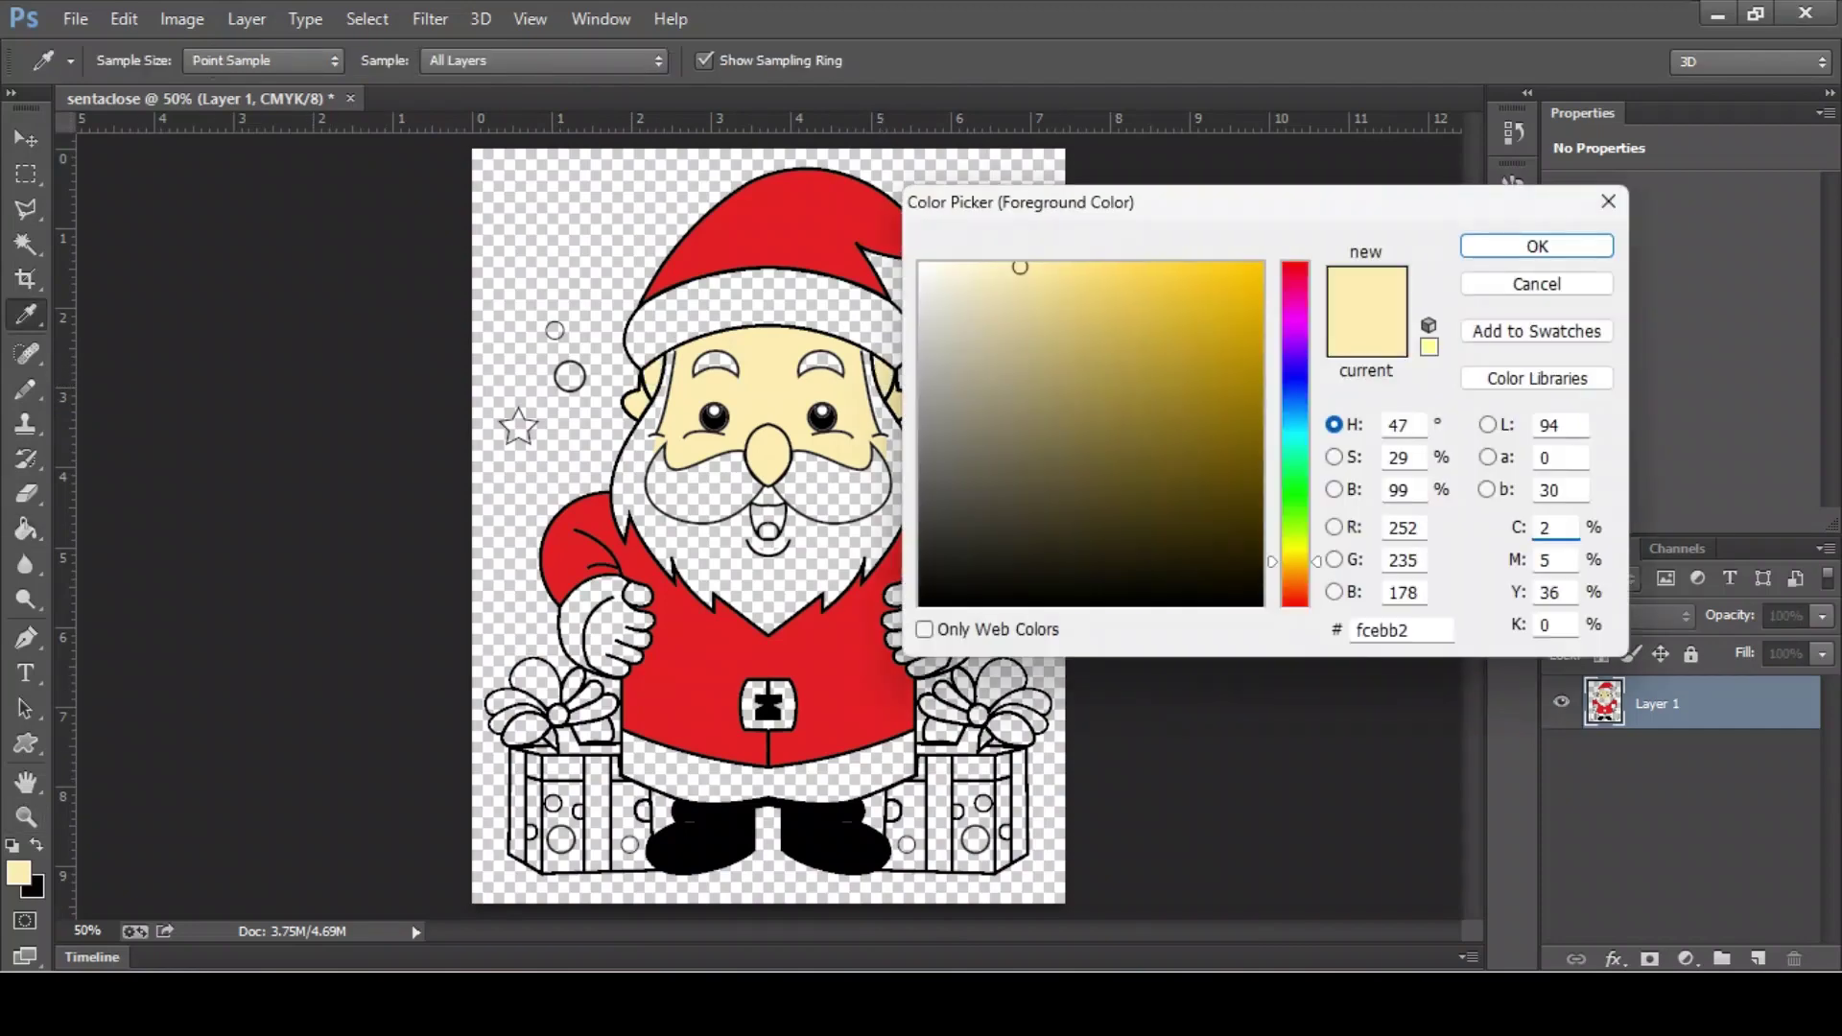
click(919, 262)
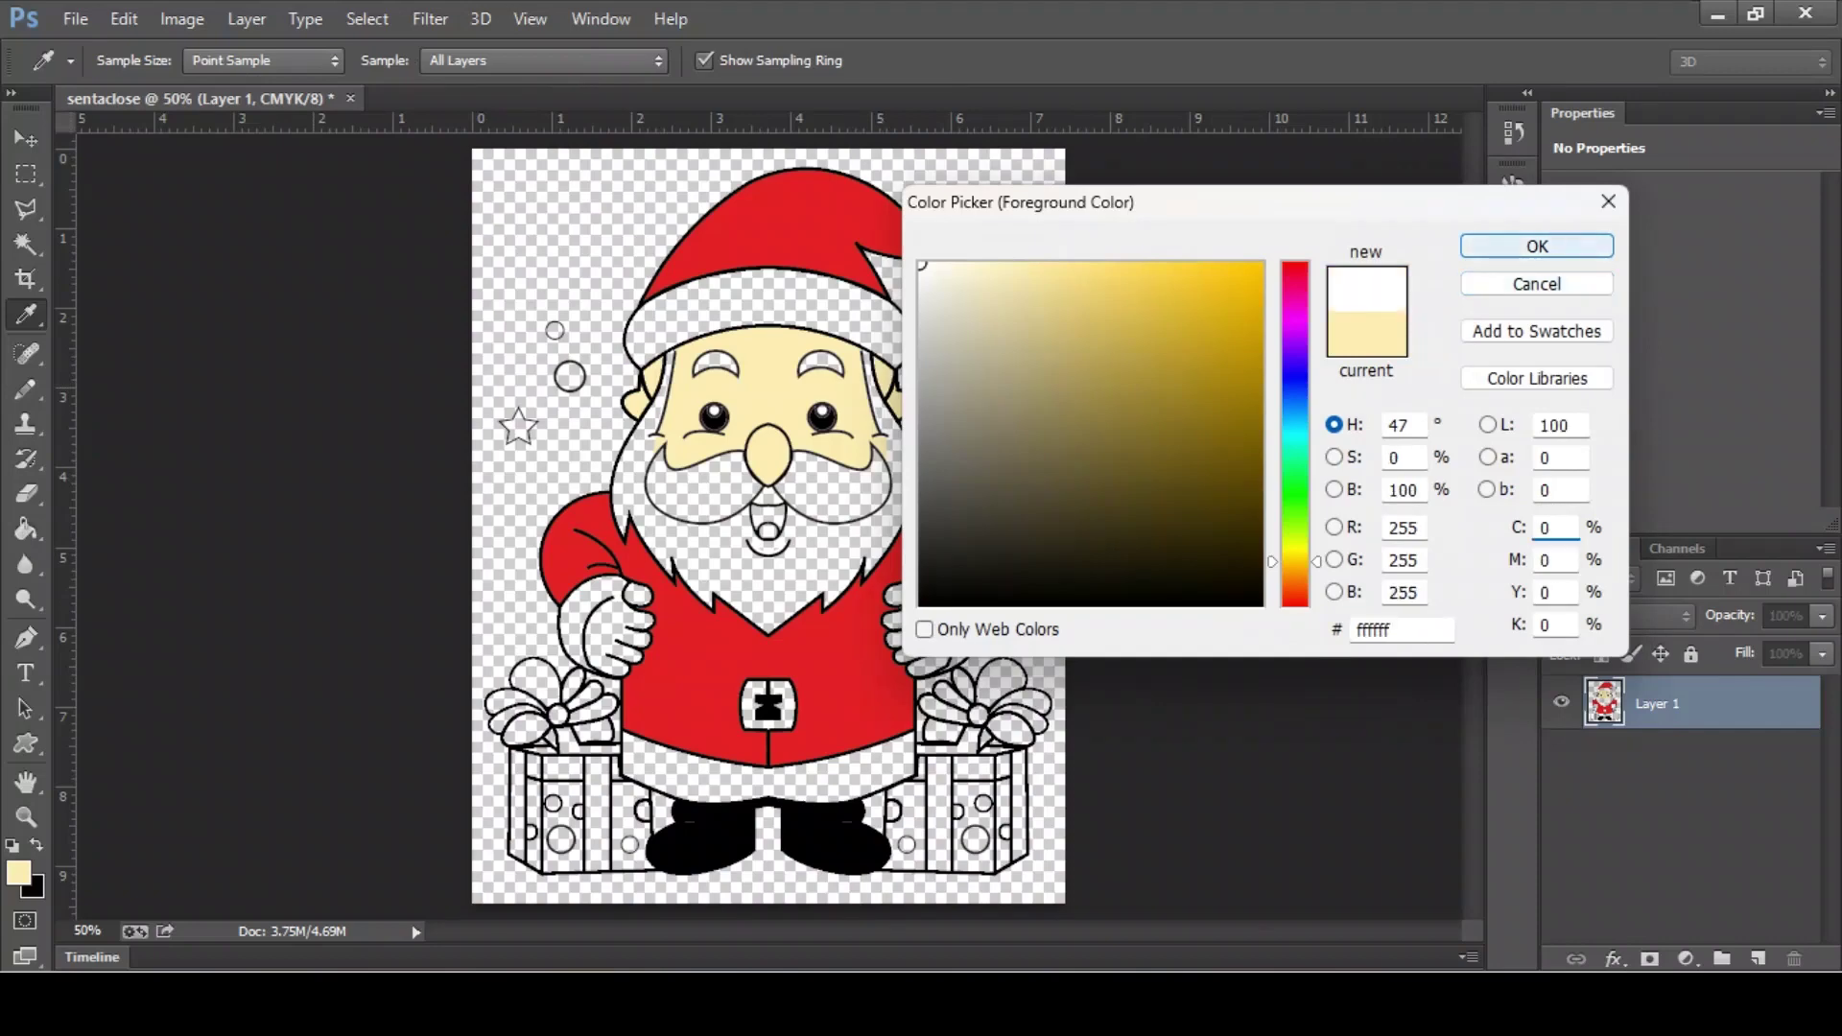
click(1537, 245)
click(729, 575)
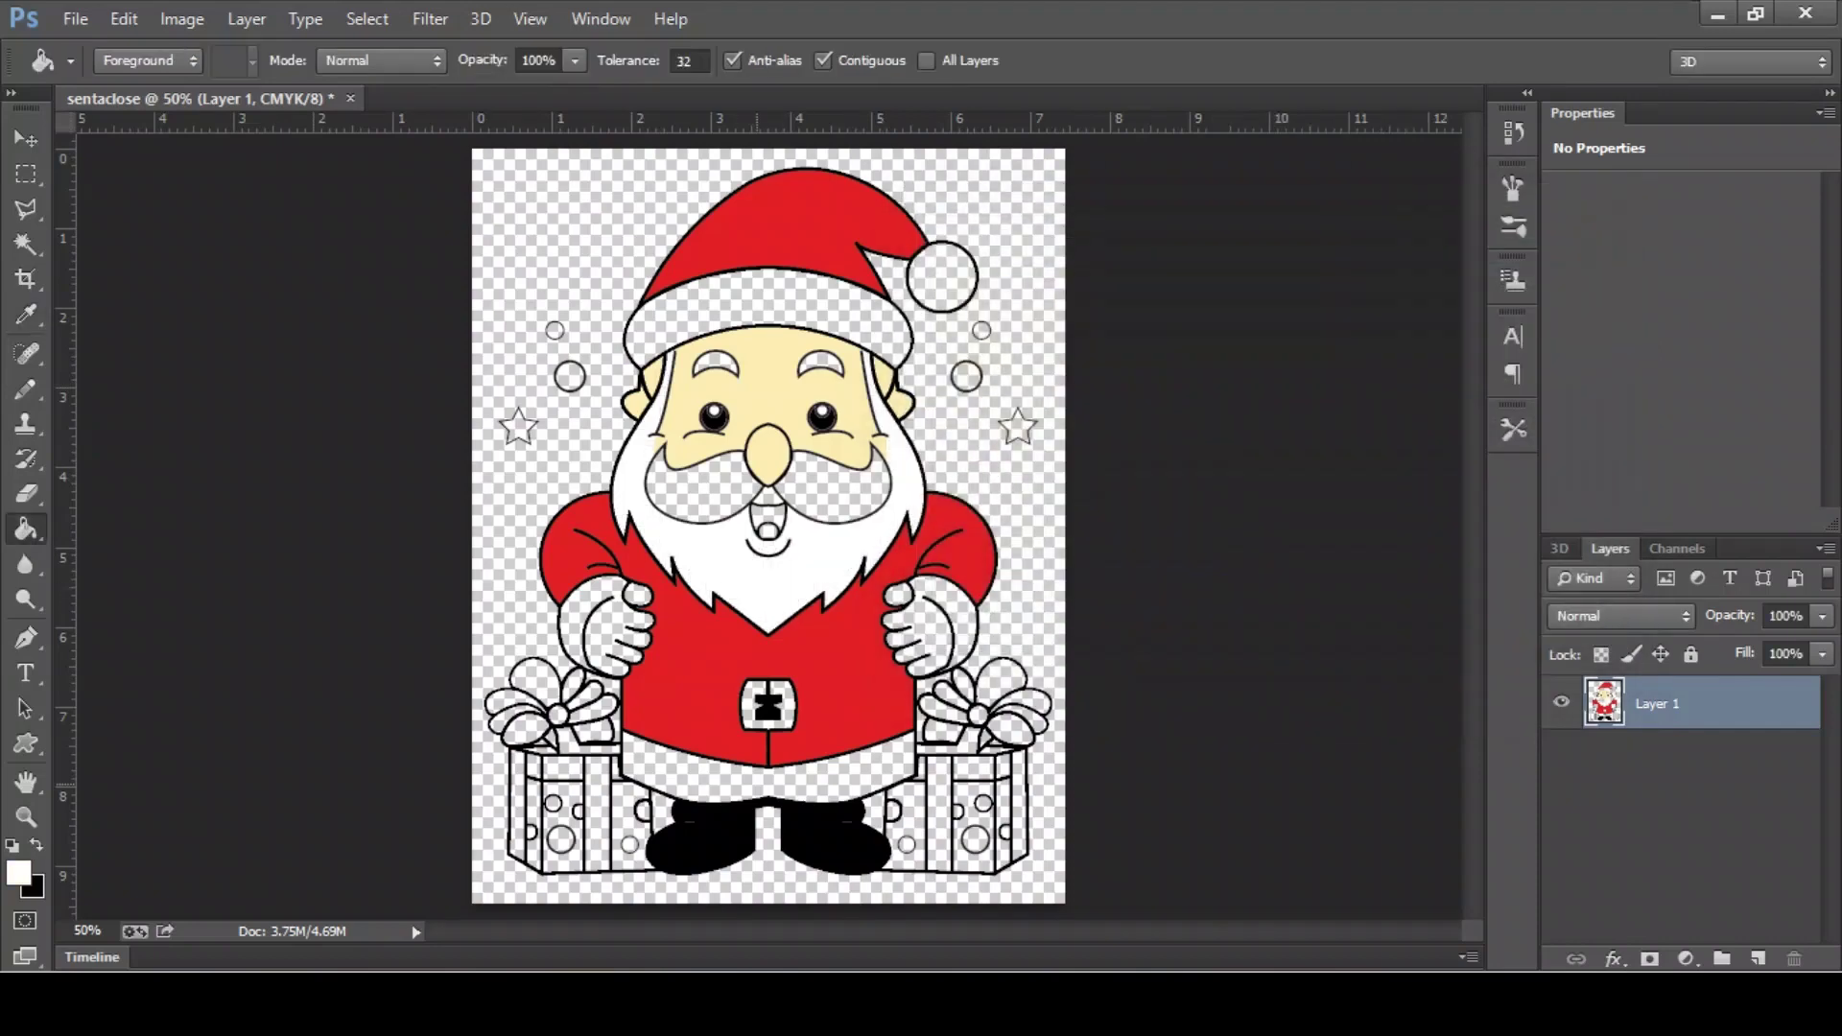
click(757, 768)
click(786, 715)
click(922, 633)
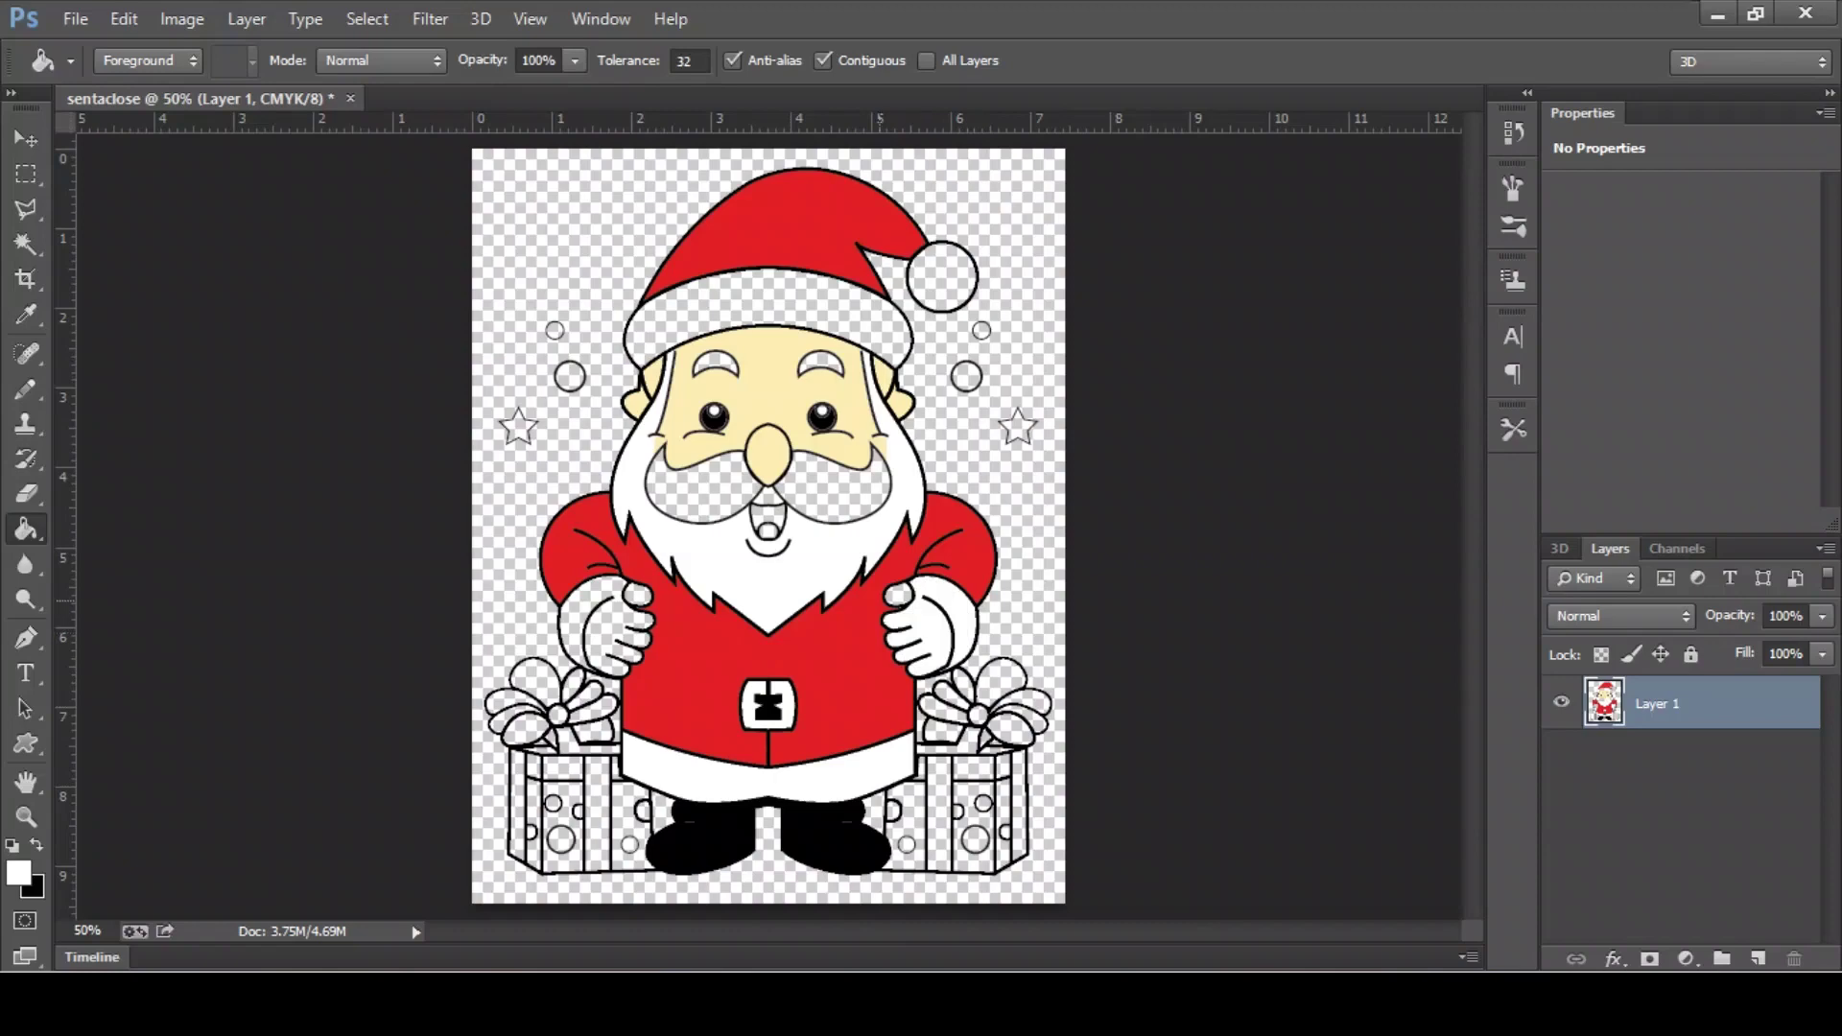
click(899, 595)
click(600, 619)
click(637, 595)
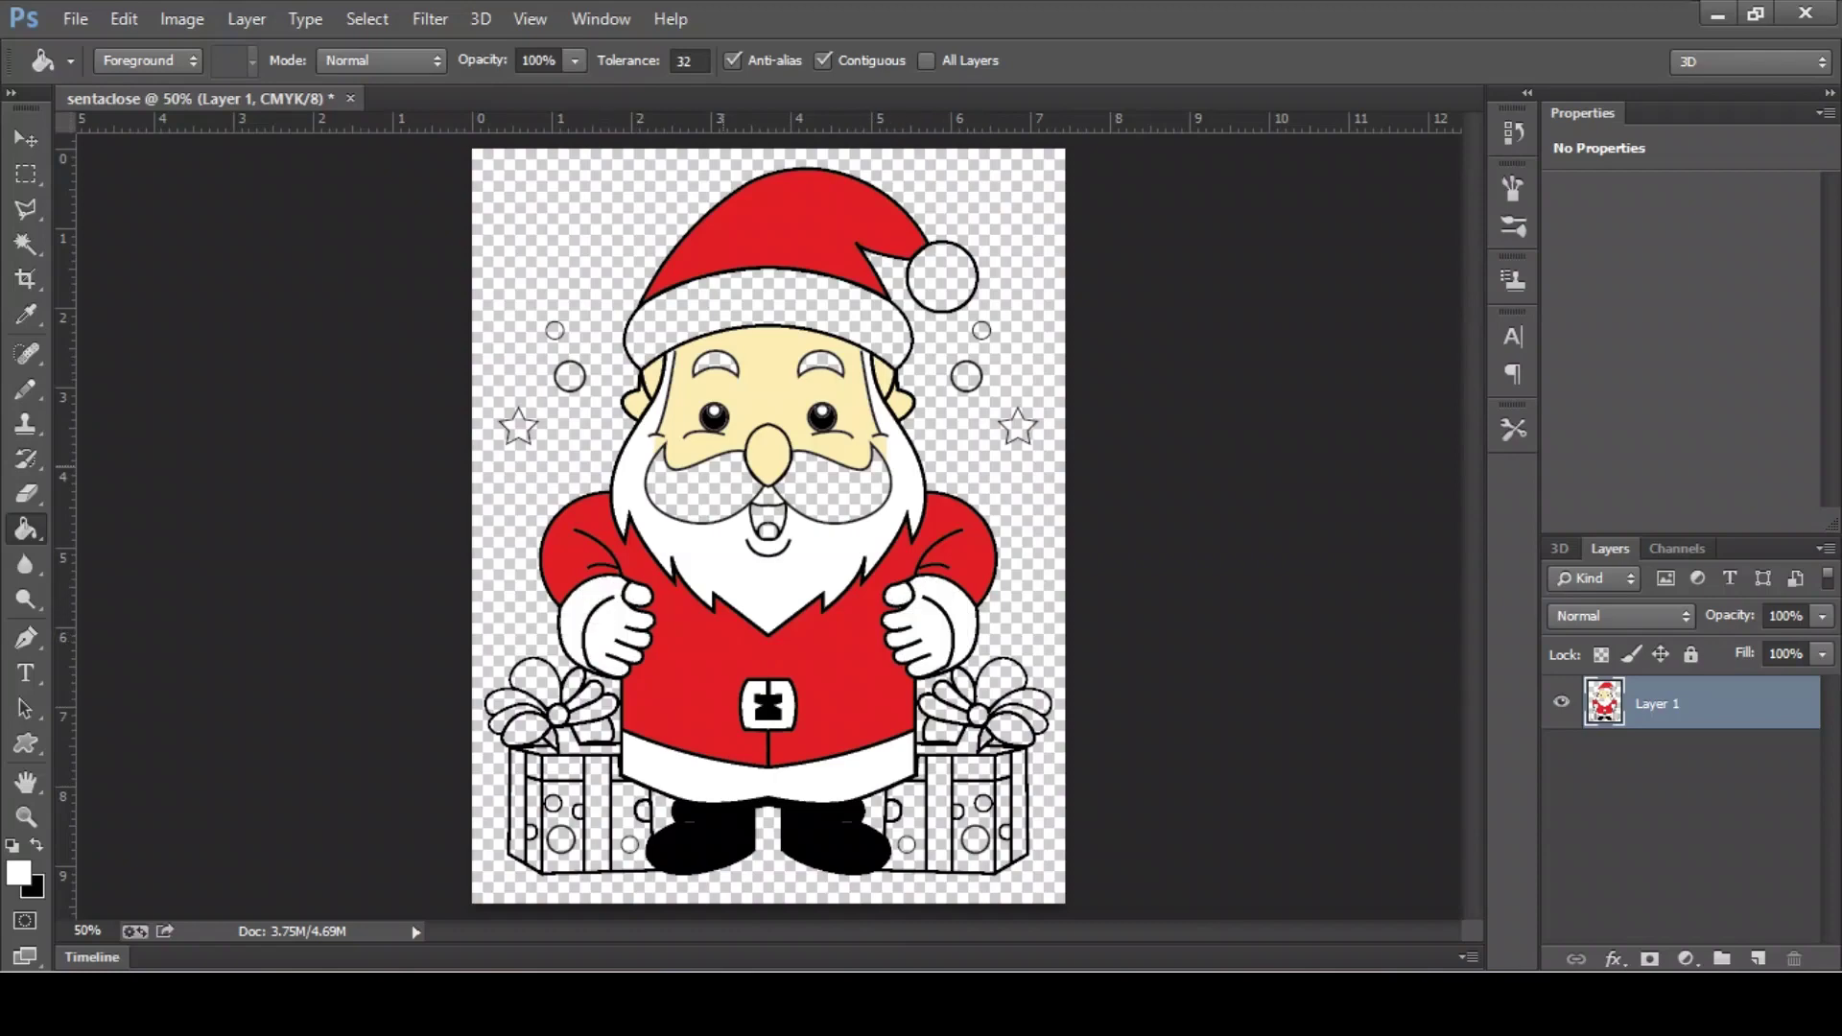
- Fill the moustache, hat brim, pom-pom and both eyebrows white
click(700, 470)
click(830, 470)
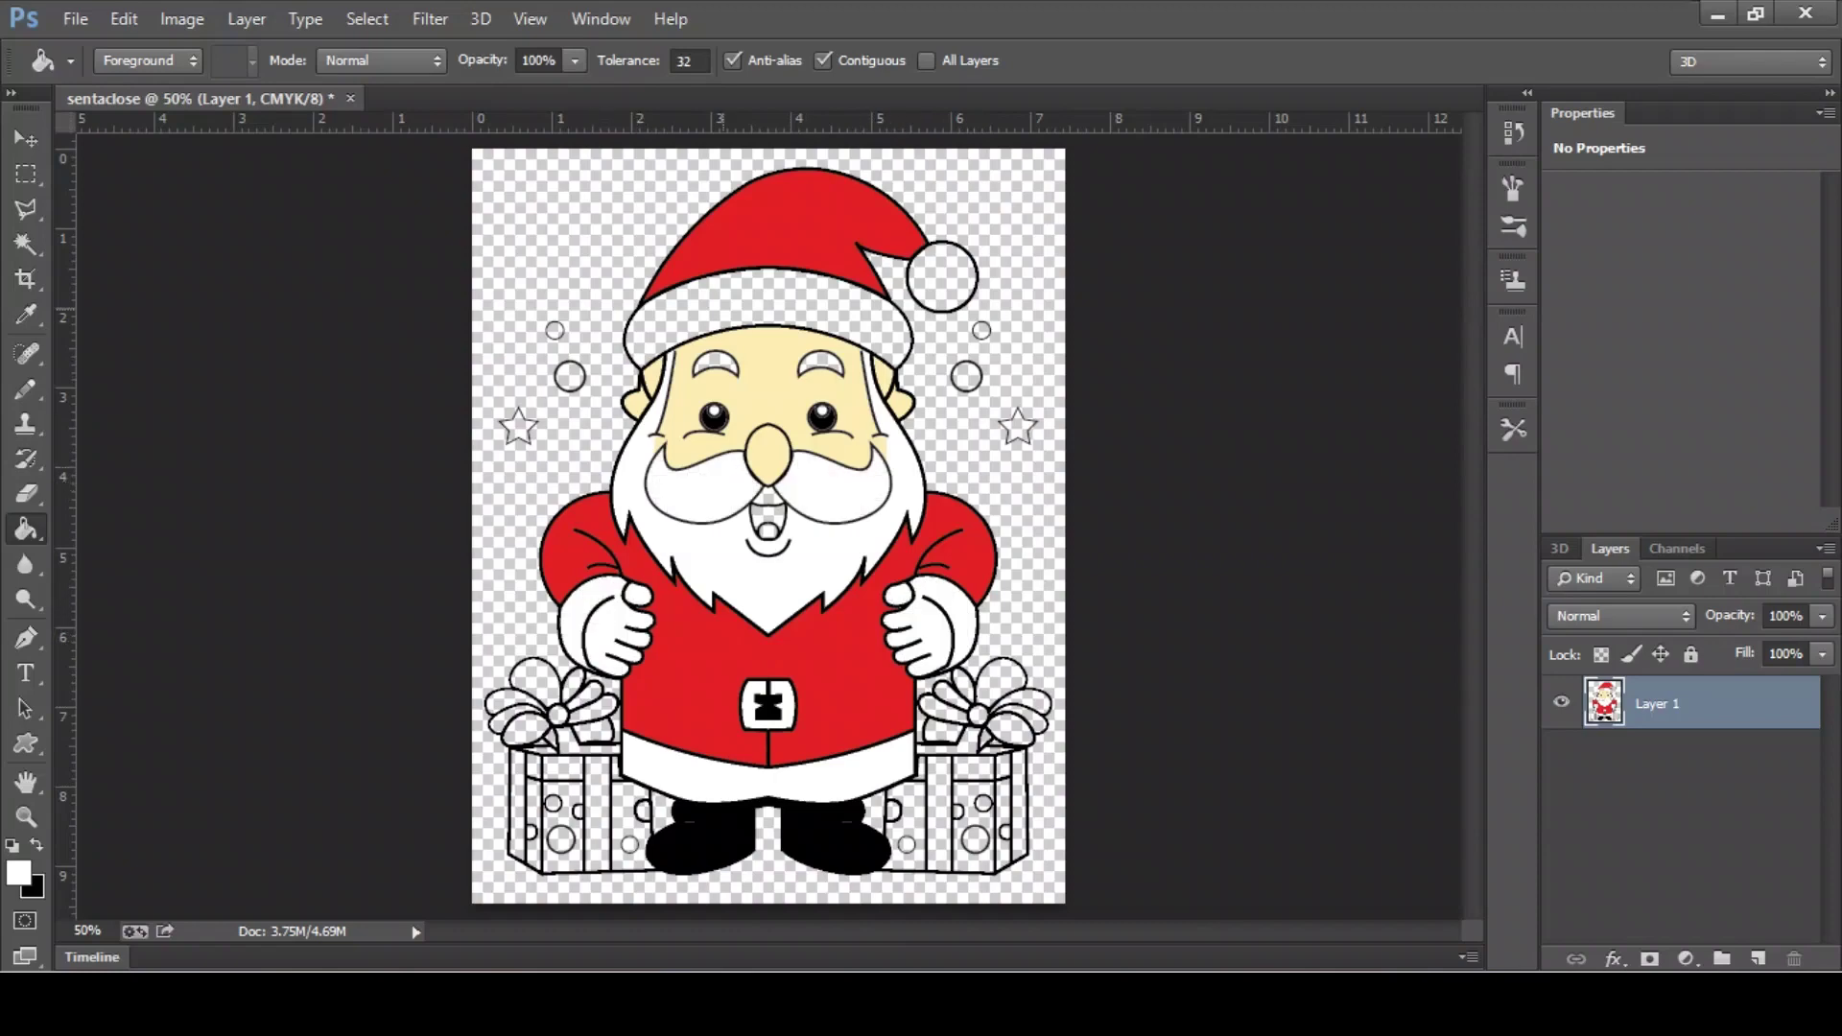
click(768, 326)
click(942, 278)
click(715, 362)
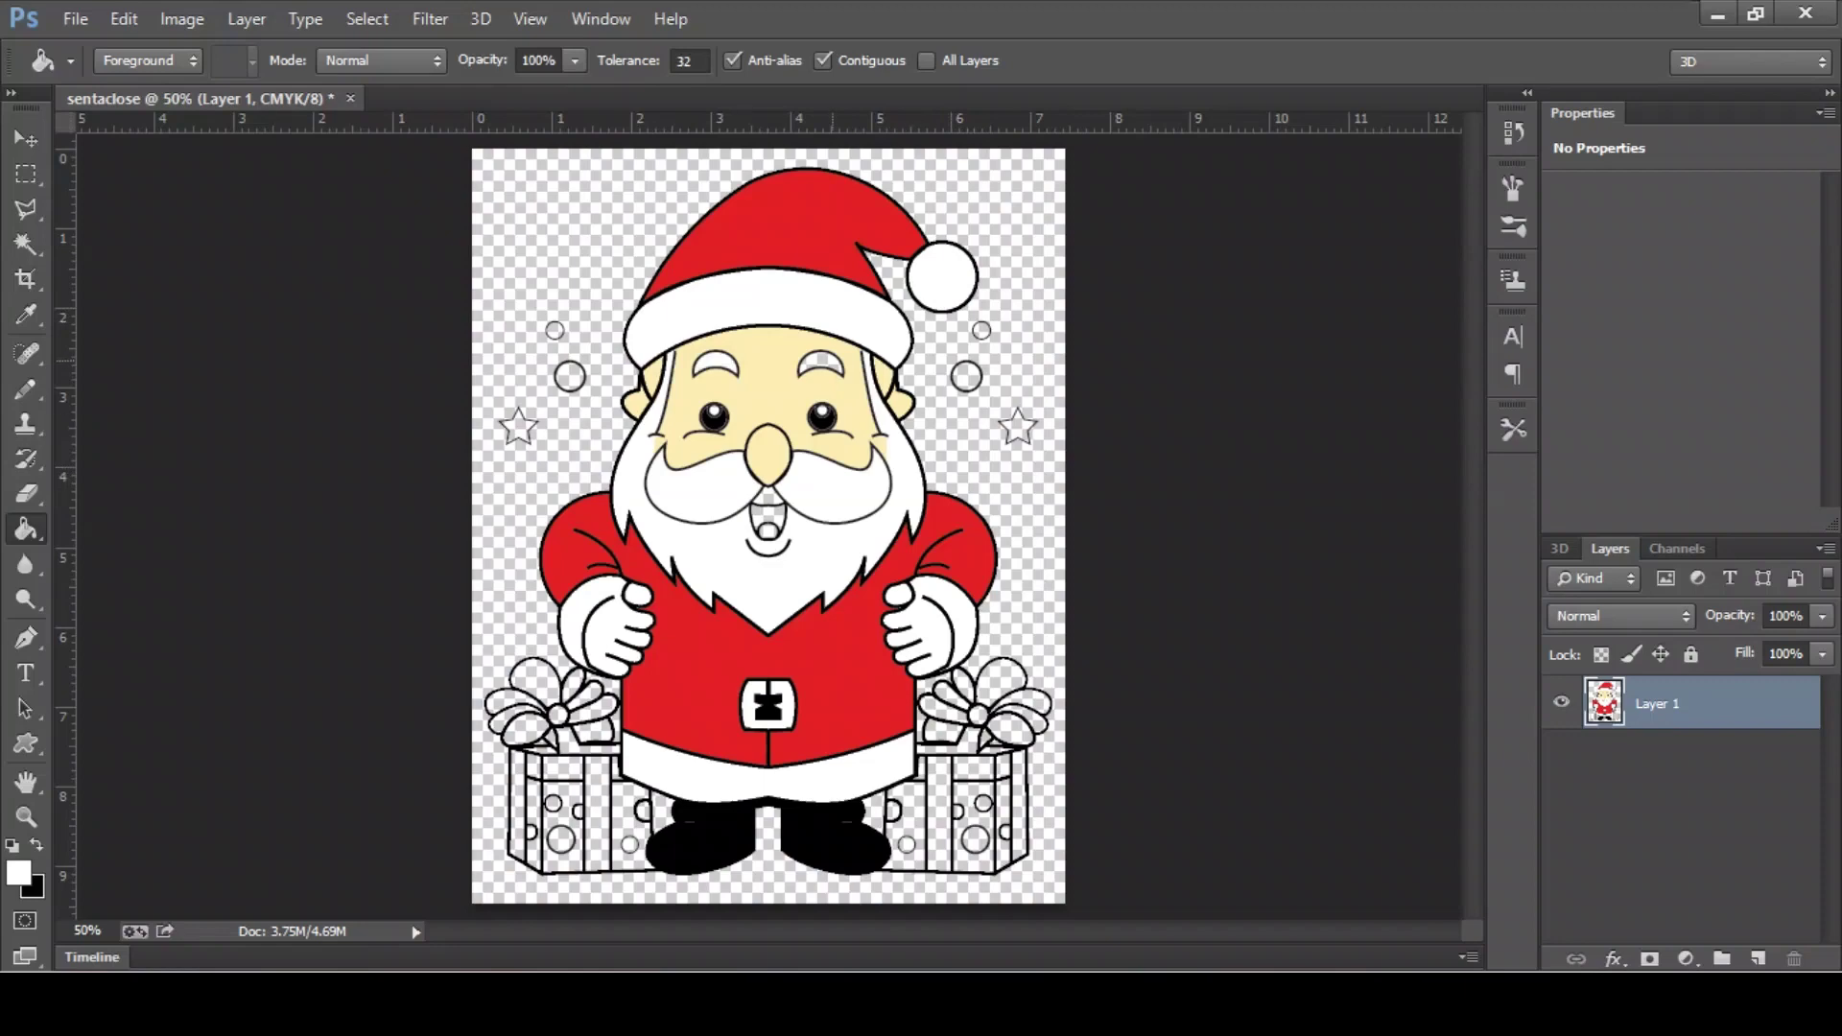
click(821, 362)
- Sample the skin tone and shift it to a muted pink foreground colour
click(26, 314)
click(760, 400)
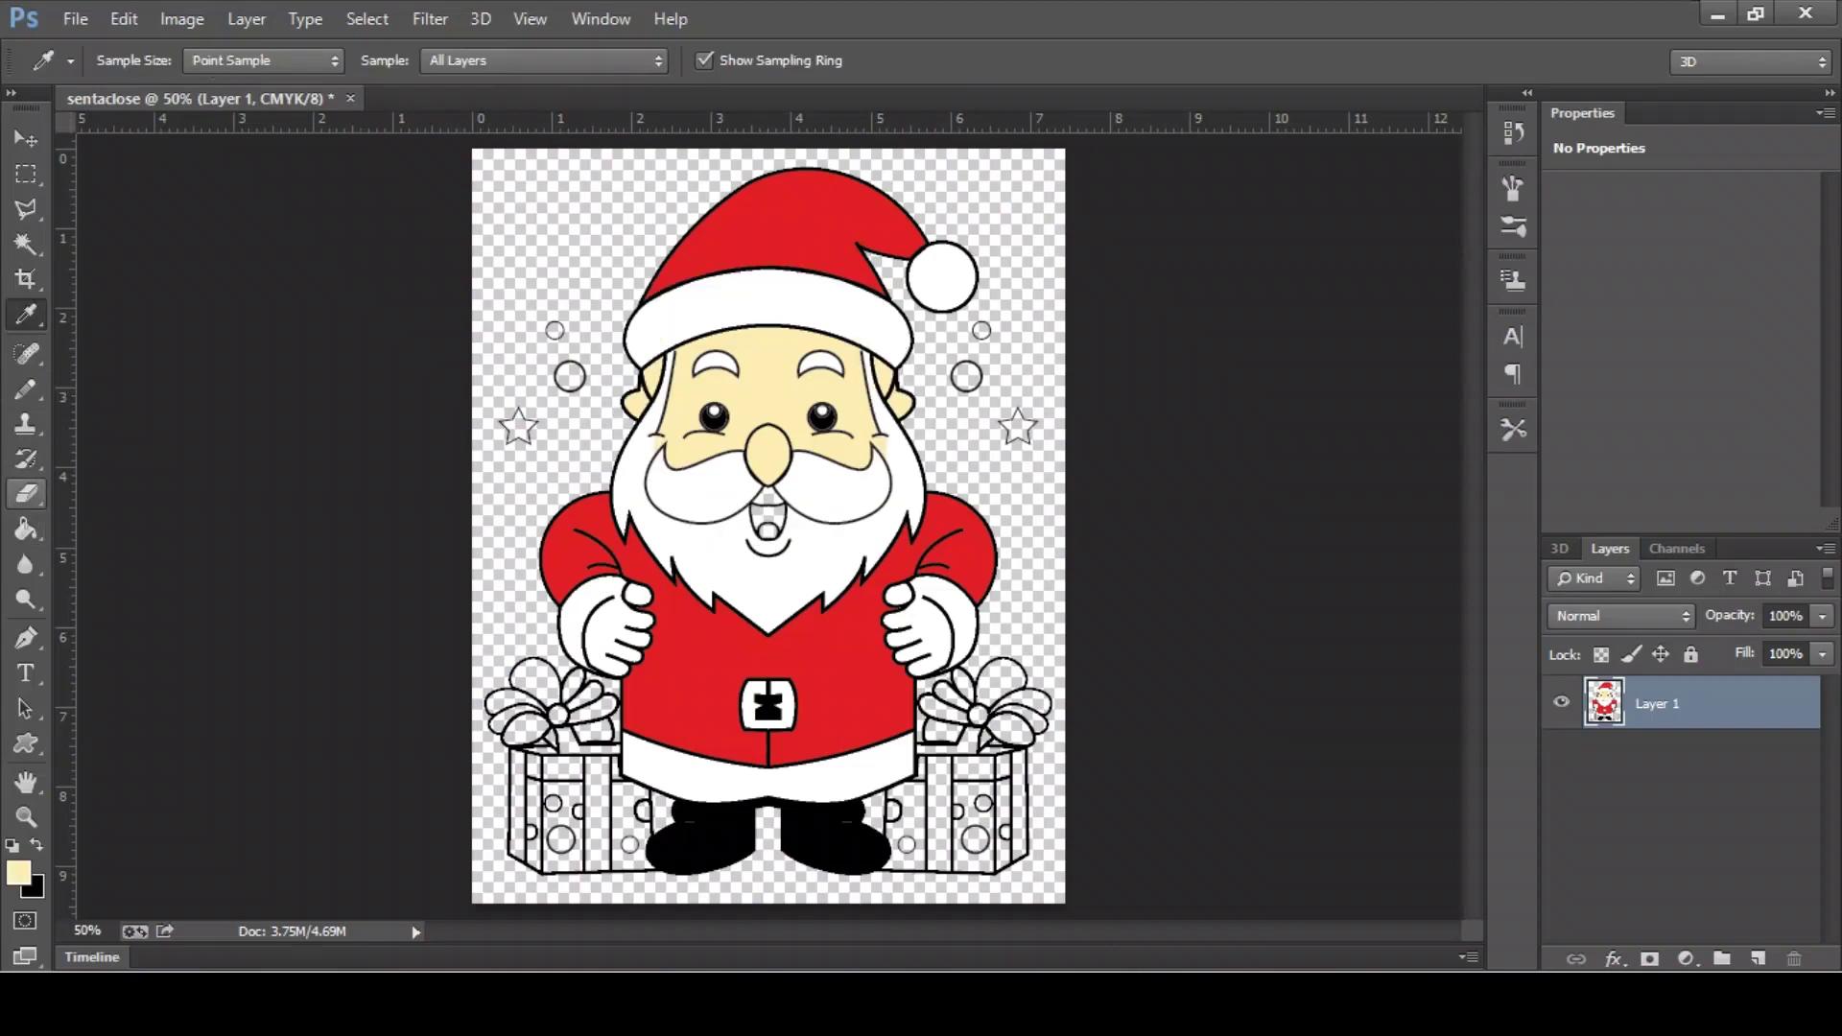
key(g)
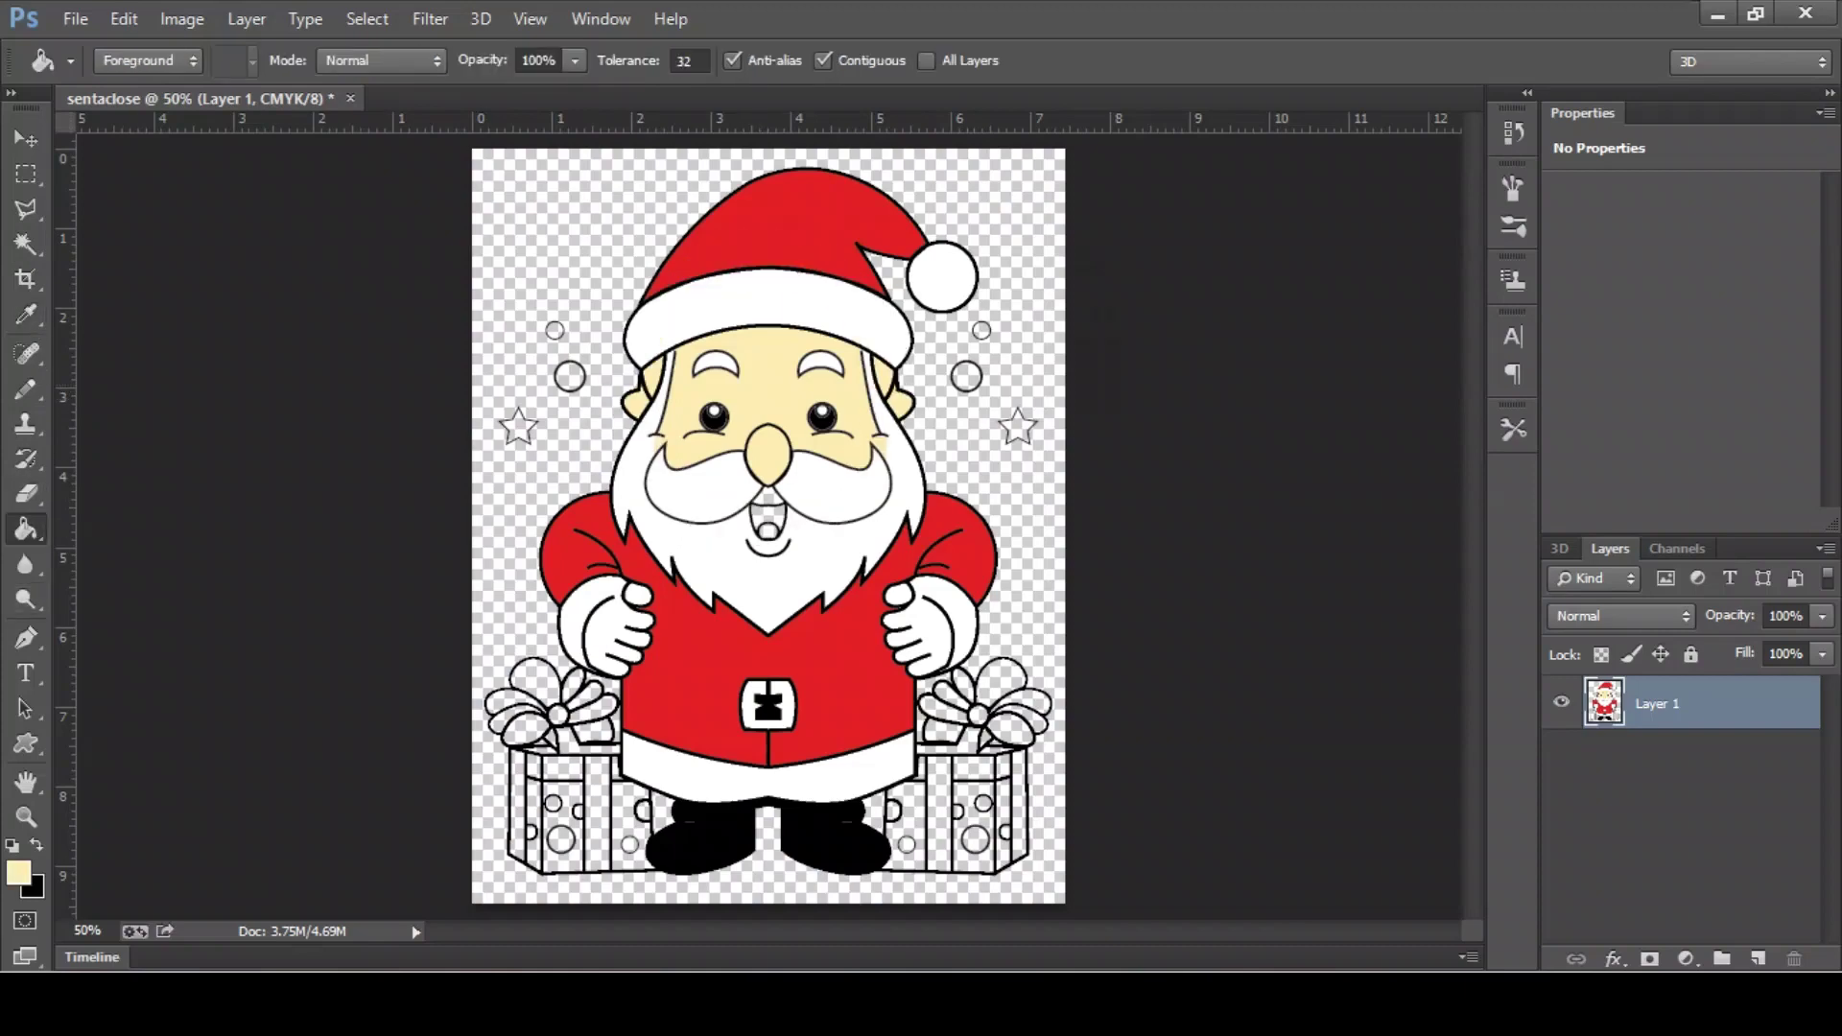
click(17, 872)
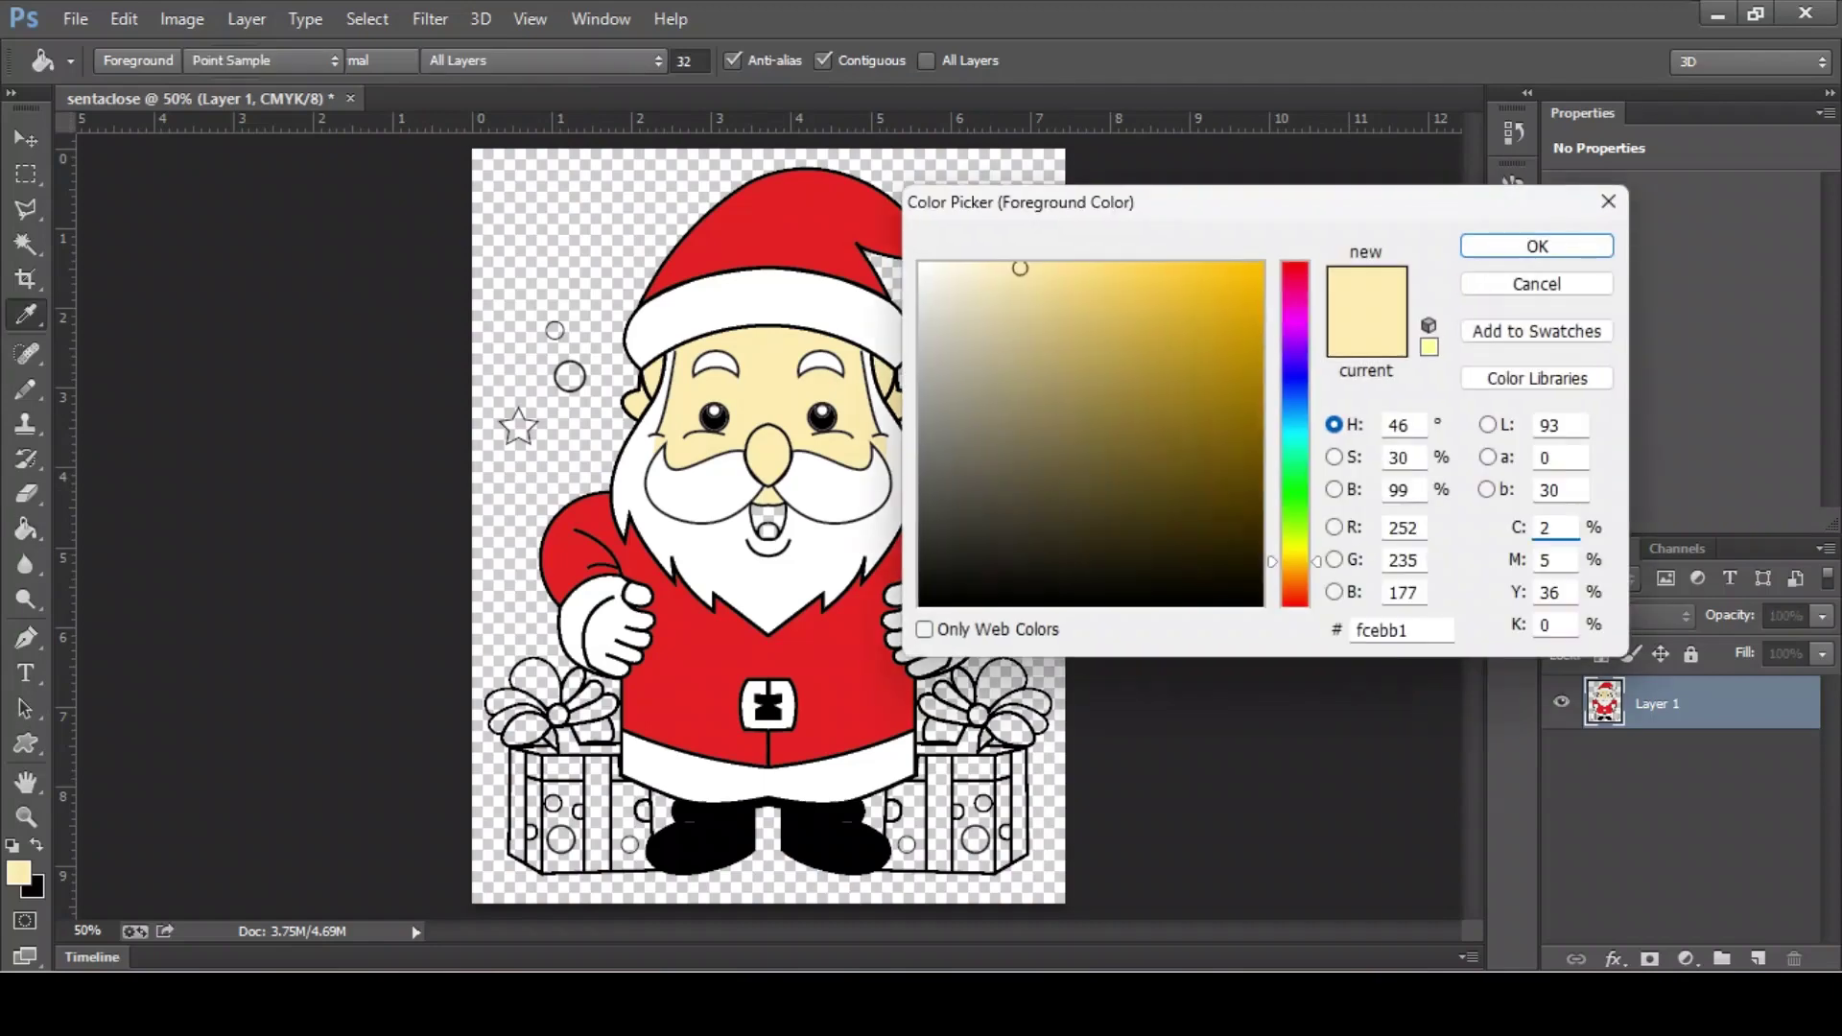
drag(1291, 566, 1292, 265)
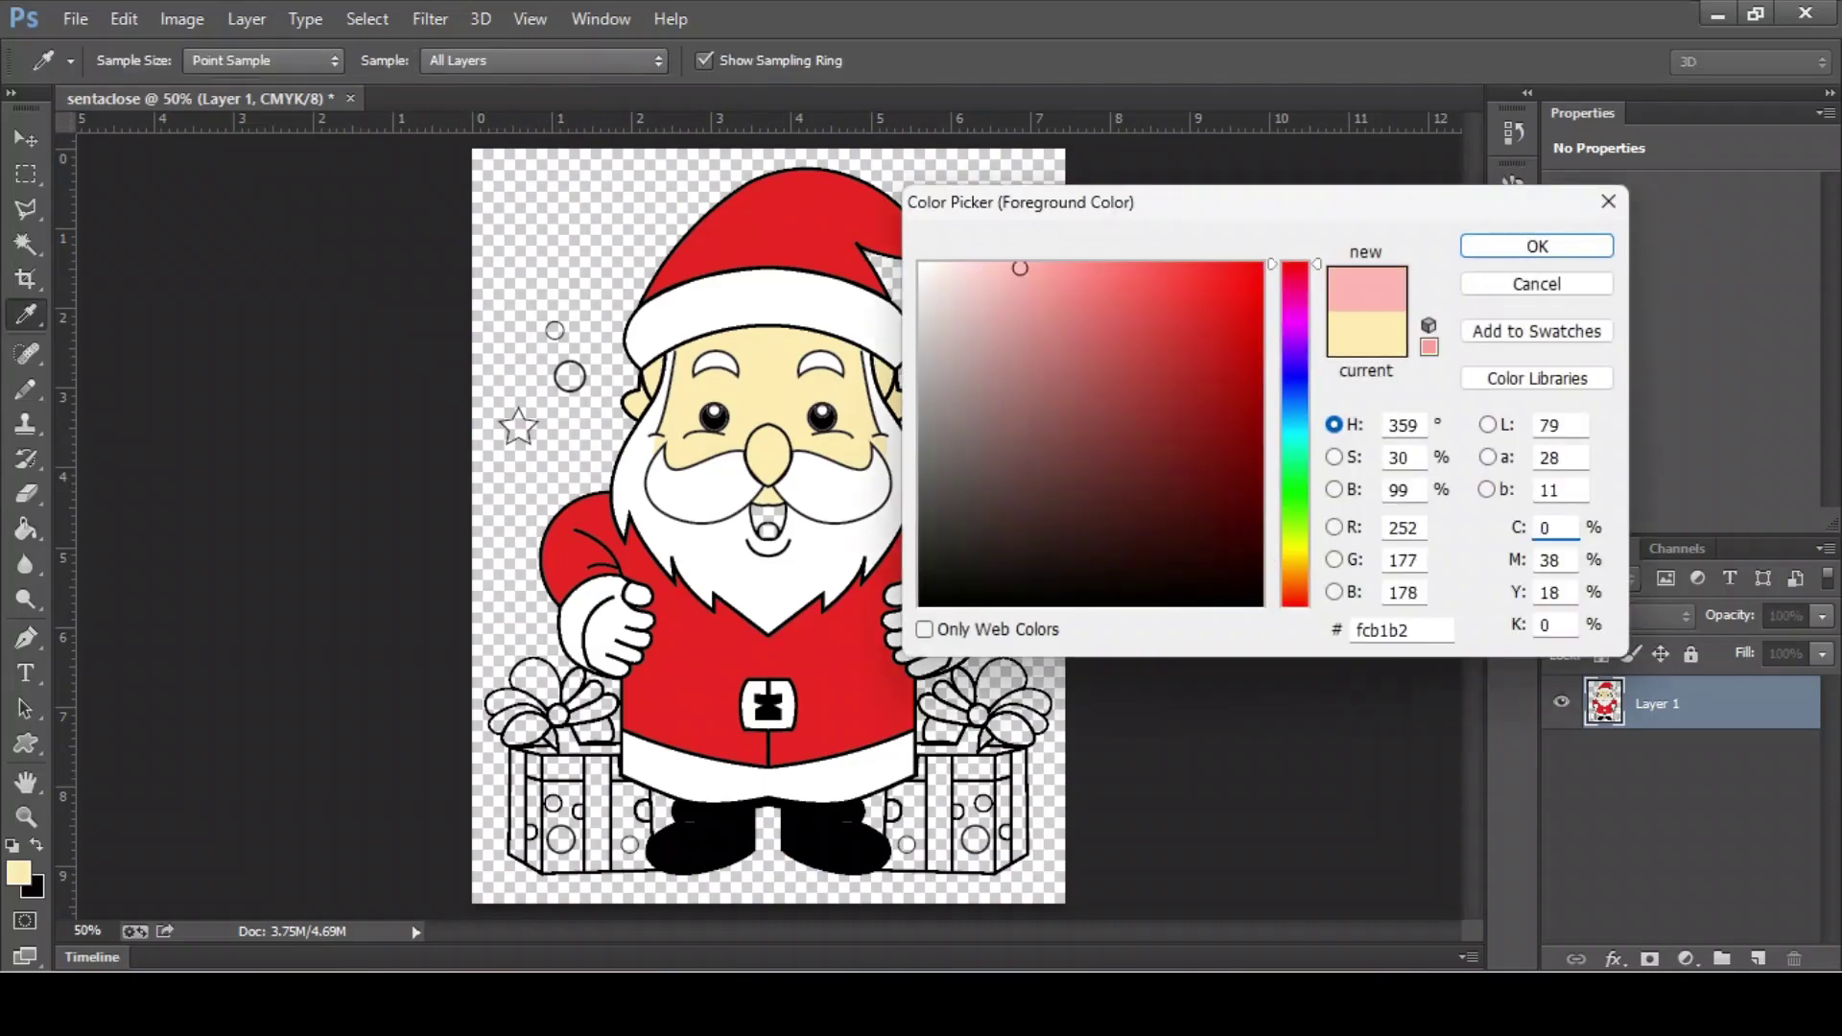
drag(1020, 268, 1044, 304)
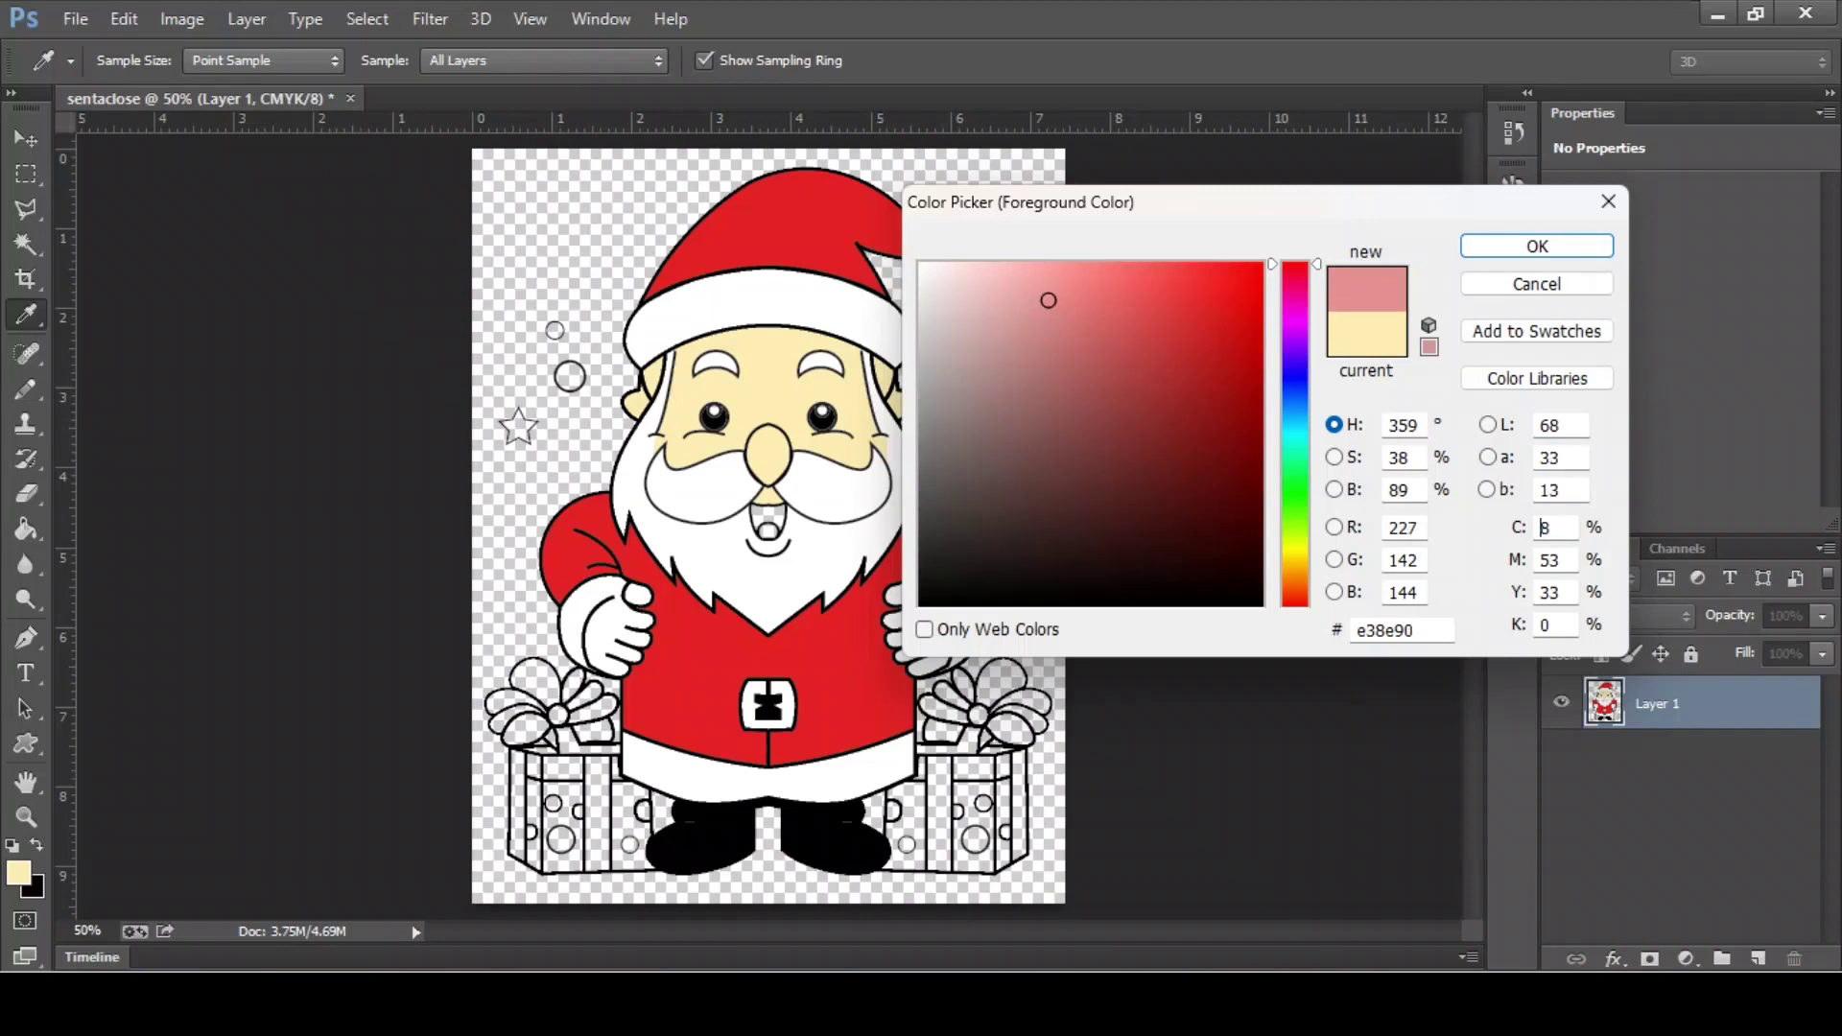
key(Return)
- Darken the pink to be5c5f and fill the inside of the mouth
key(g)
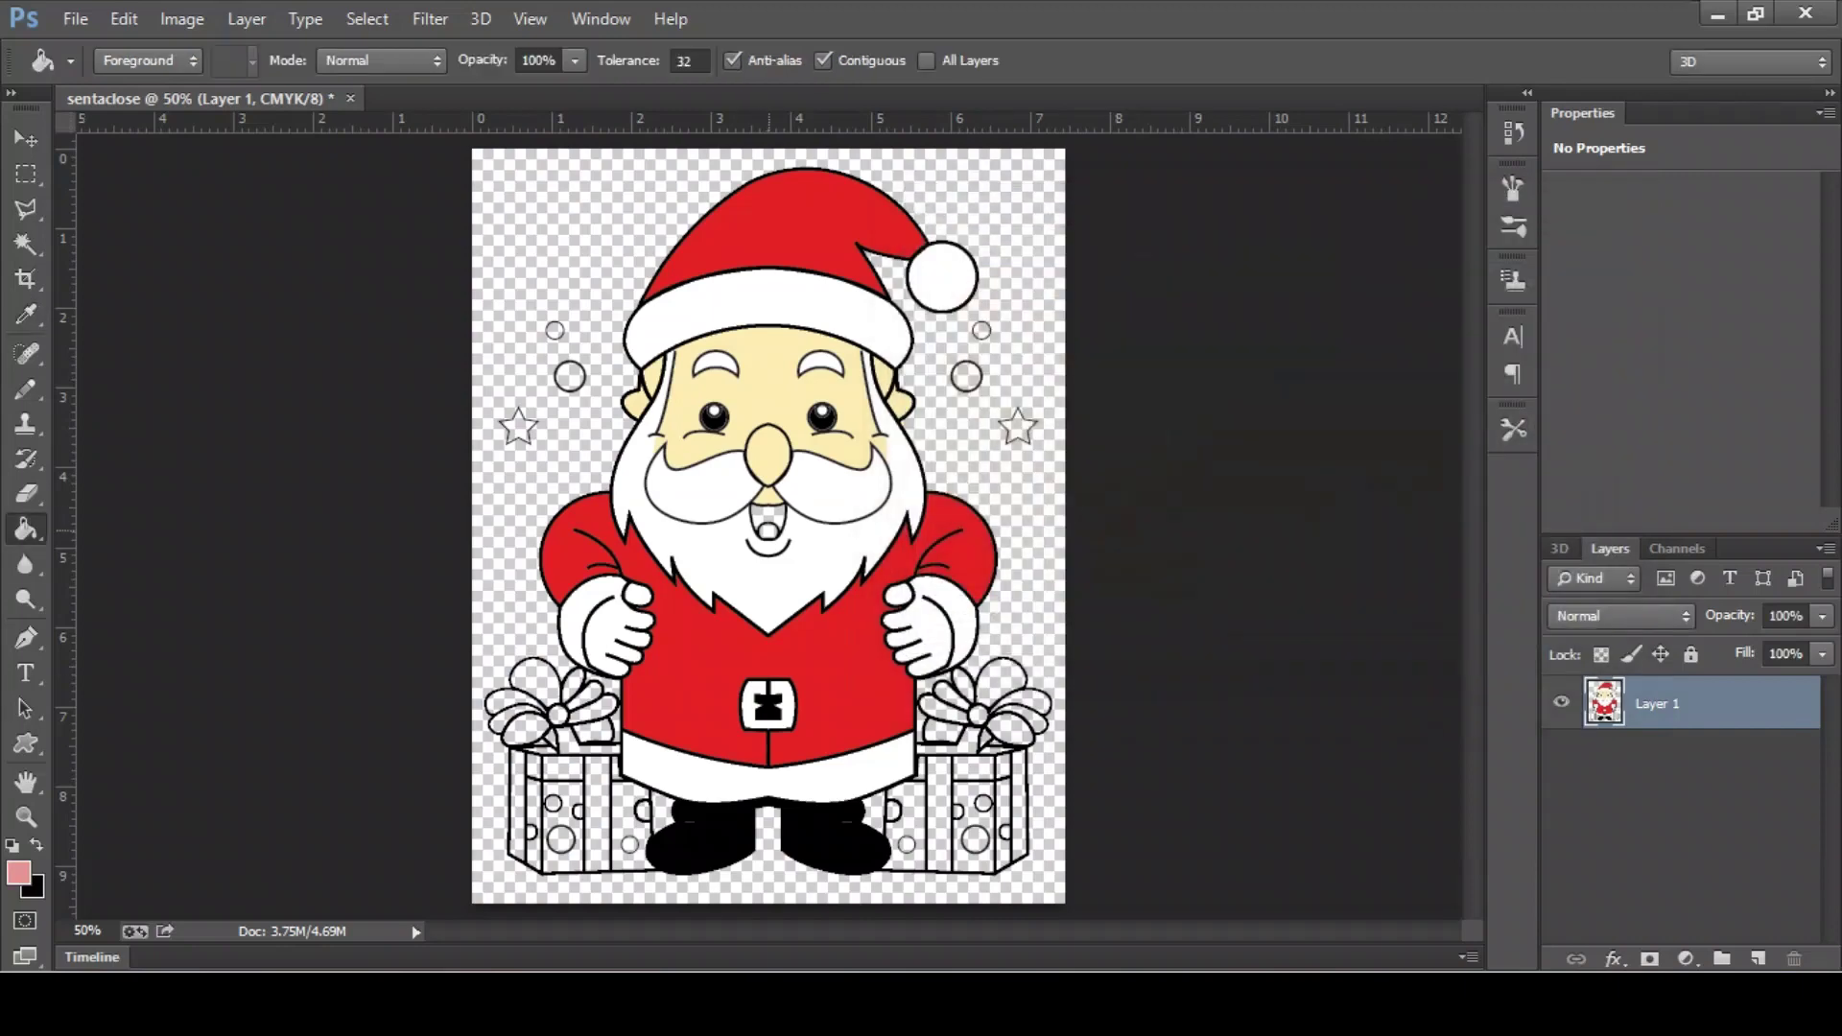
click(18, 872)
click(1084, 335)
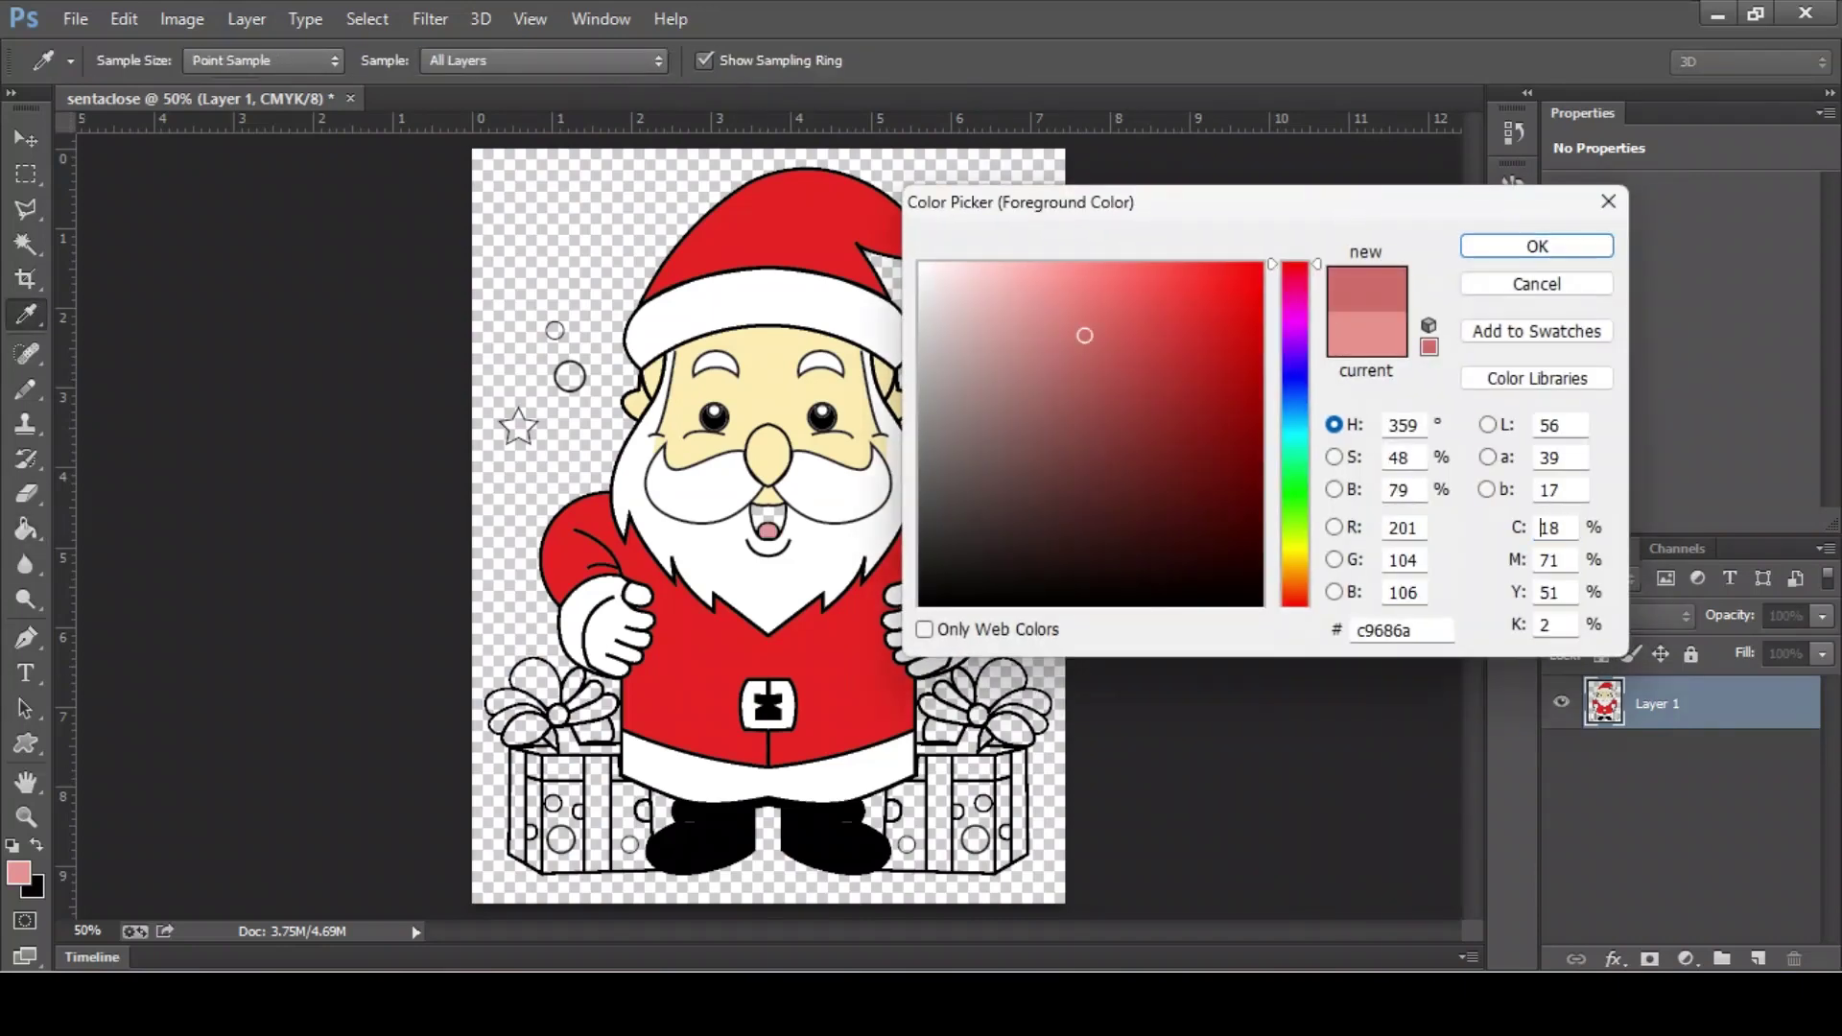
drag(1084, 335, 1095, 350)
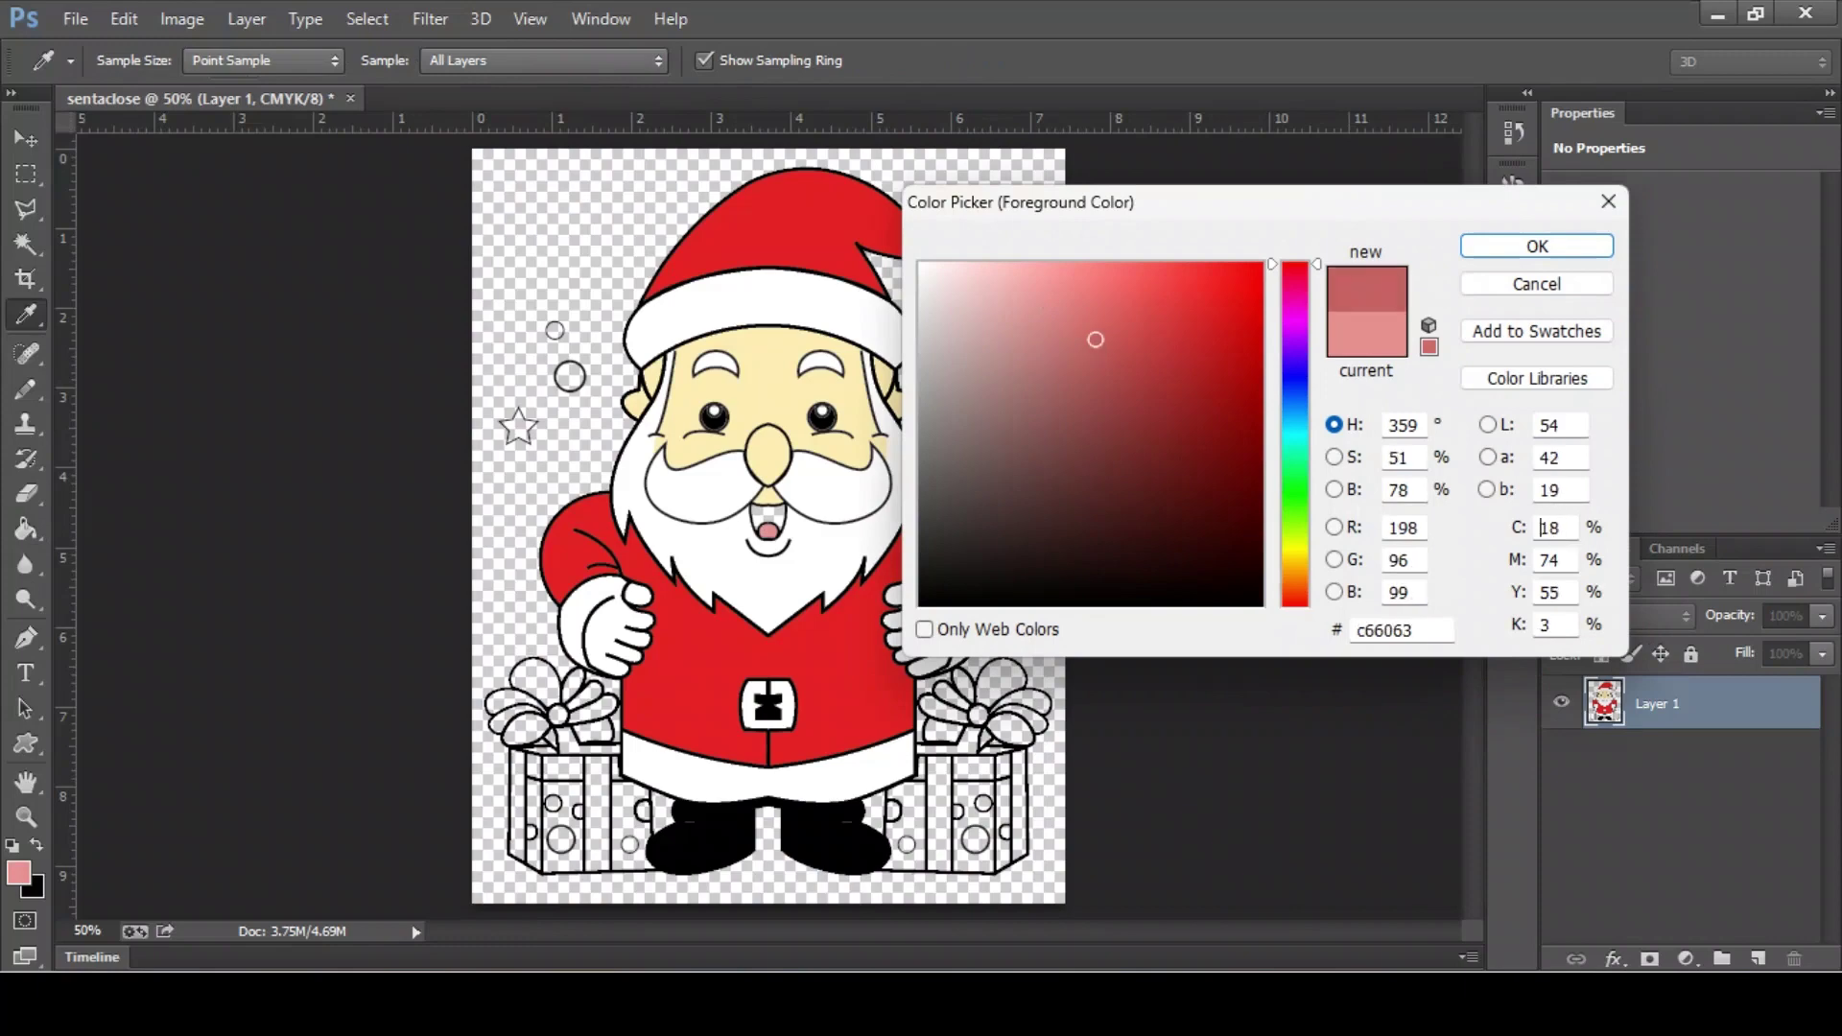
key(Return)
click(758, 516)
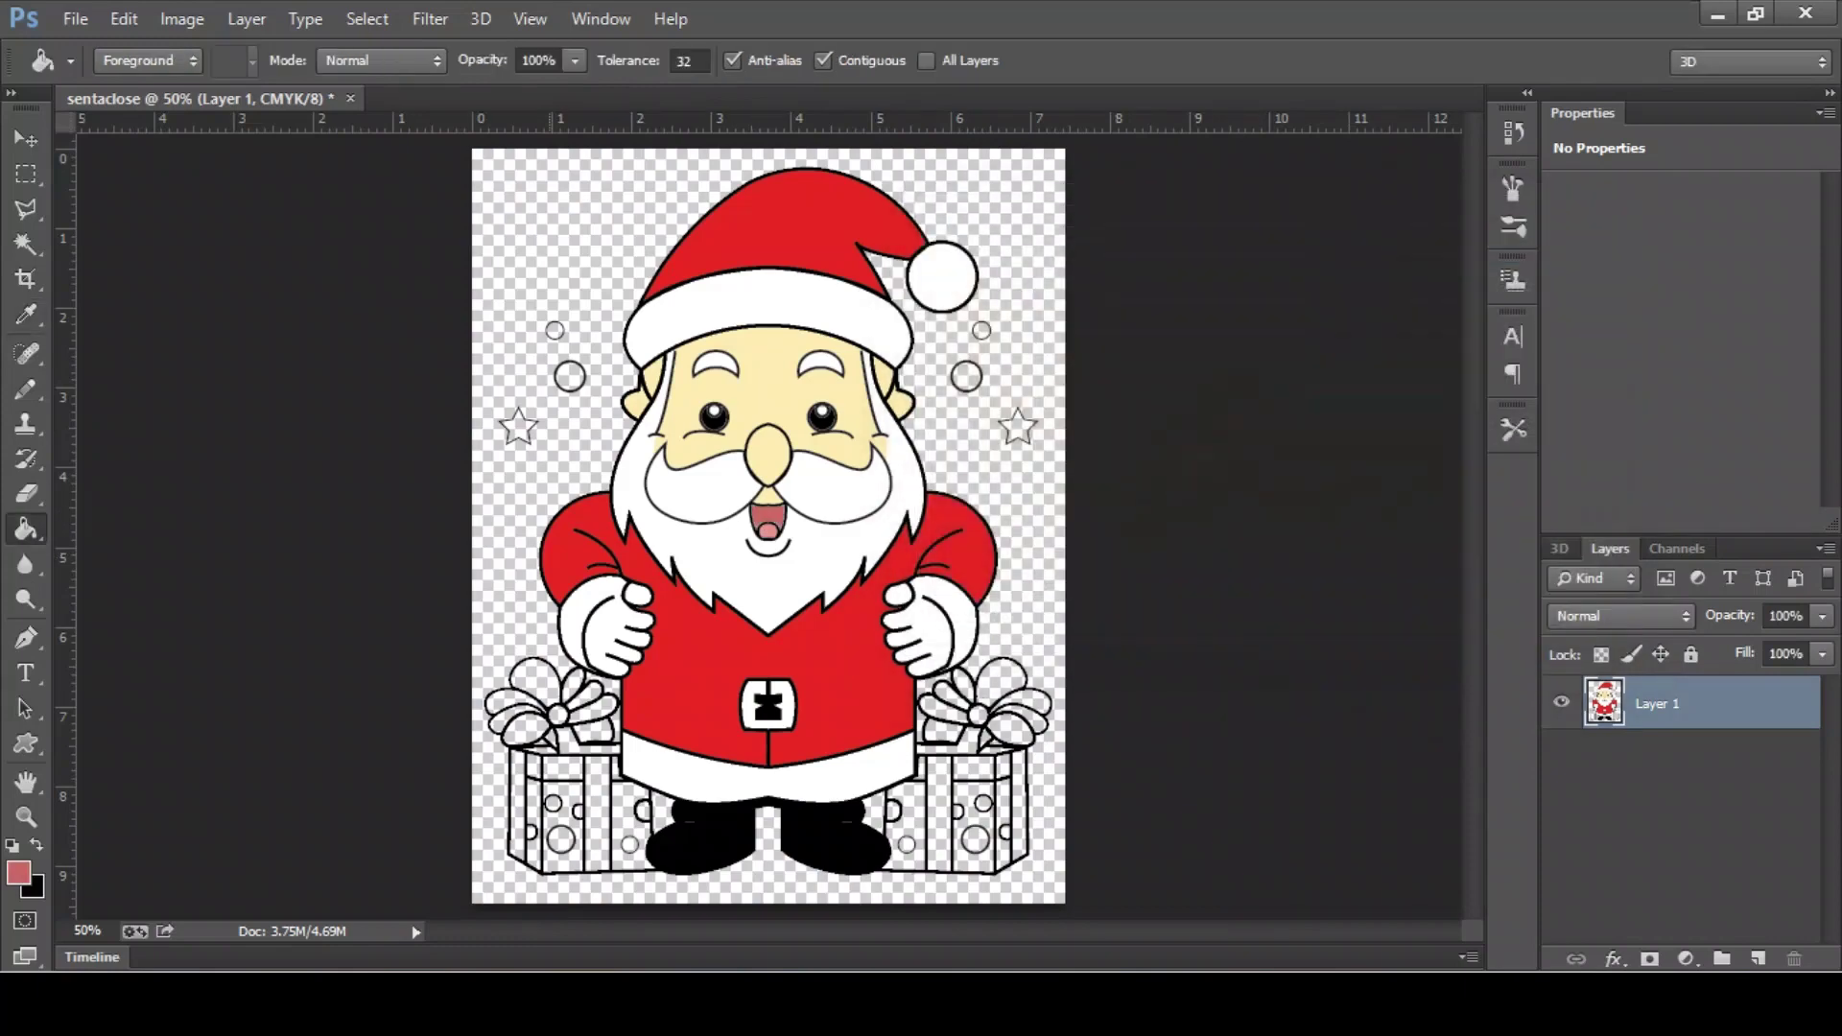
- Mix a pale light blue and fill both stars with it
click(18, 873)
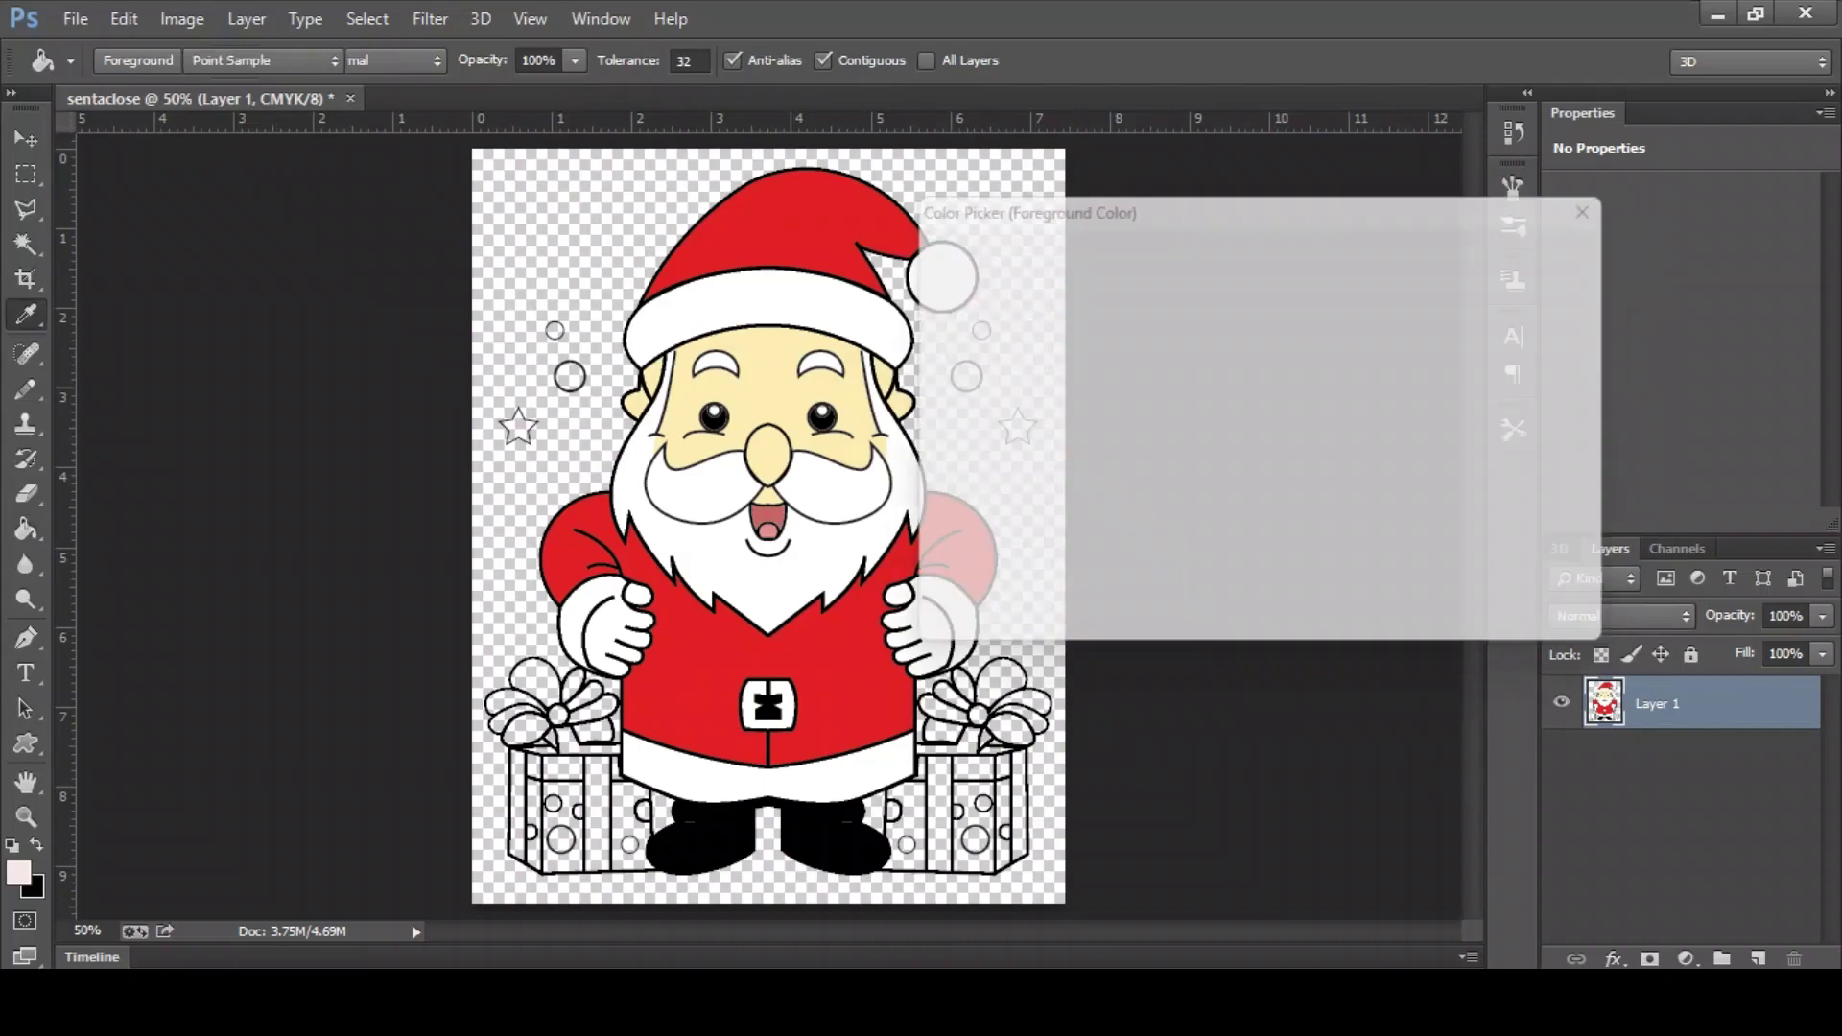
click(1295, 393)
click(1047, 288)
mouse_move(1048, 287)
mouse_down()
mouse_move(970, 263)
mouse_move(970, 300)
mouse_move(973, 268)
mouse_up()
mouse_move(1295, 393)
mouse_down()
mouse_move(1295, 339)
mouse_move(1295, 416)
mouse_up()
key(Return)
key(g)
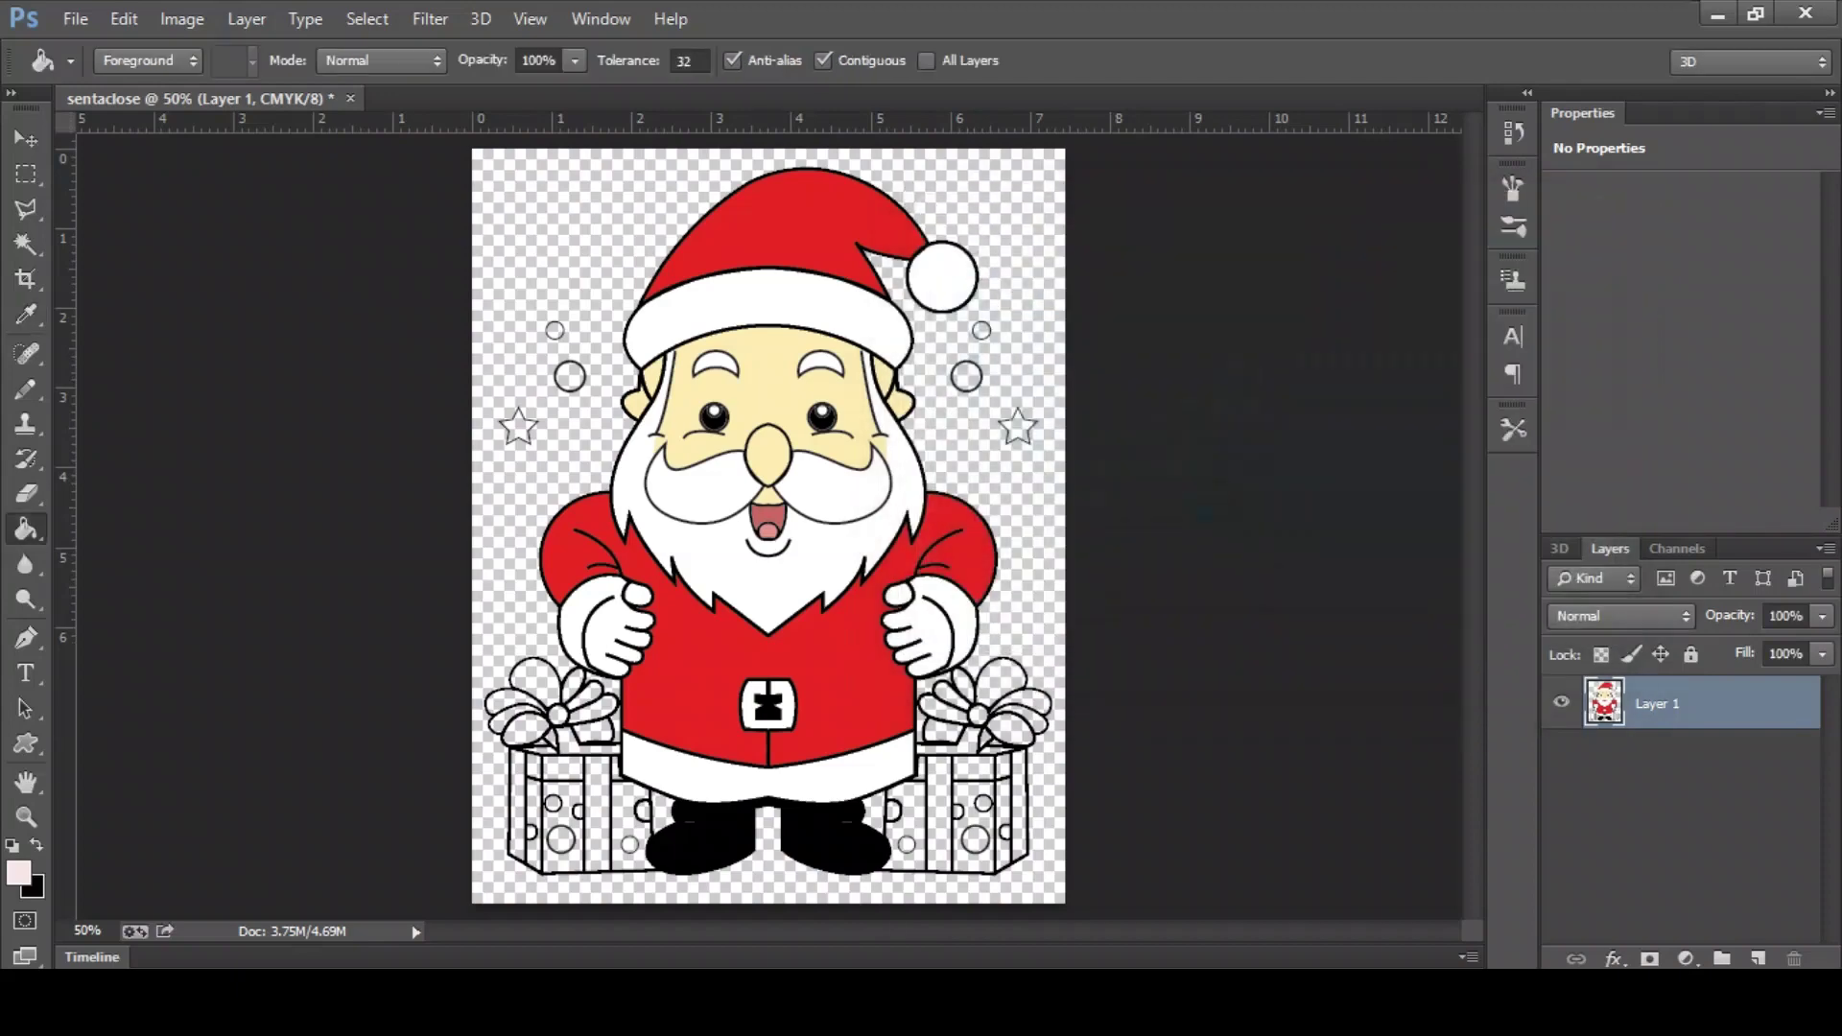
click(518, 426)
key(ctrl+z)
click(518, 427)
click(1017, 426)
- Set the foreground colour to green 18a135 for the gifts
click(19, 871)
mouse_move(1200, 374)
mouse_down()
mouse_move(1211, 388)
mouse_move(1200, 316)
mouse_move(1247, 374)
mouse_up()
click(1536, 246)
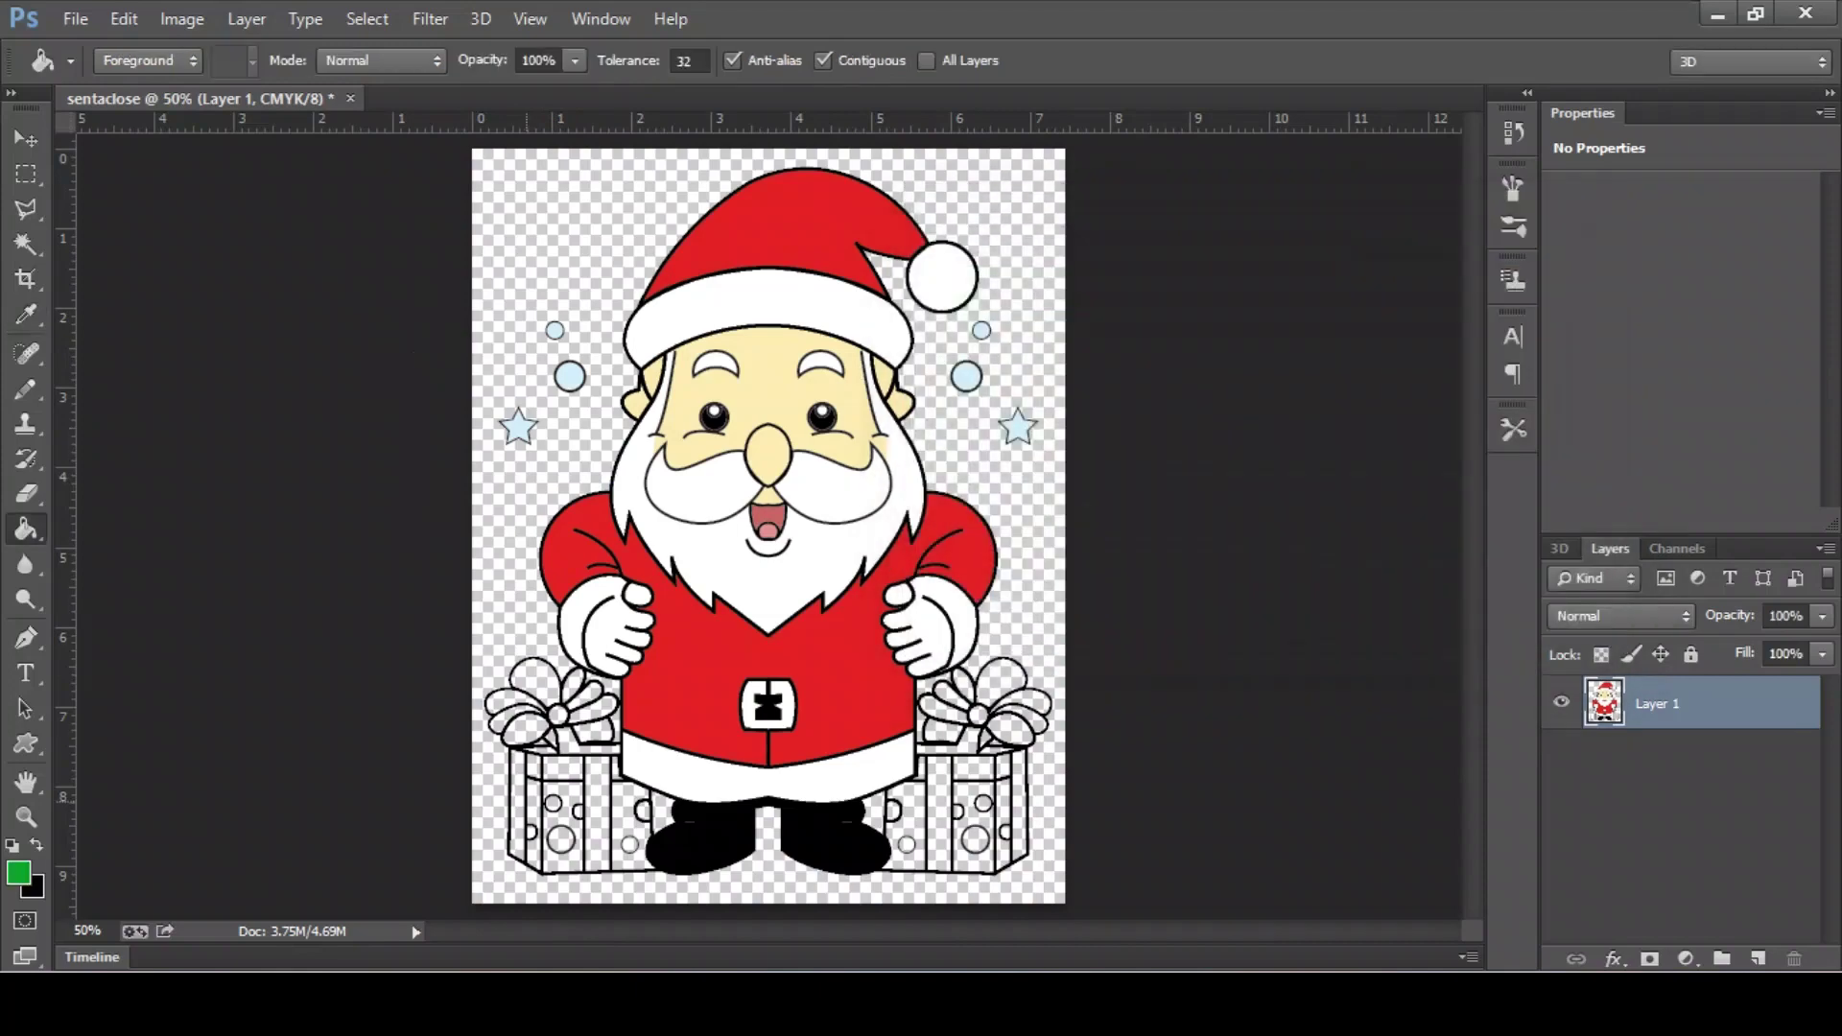
- Fill both gift boxes' panels, lids and bow knots green
click(517, 806)
click(576, 791)
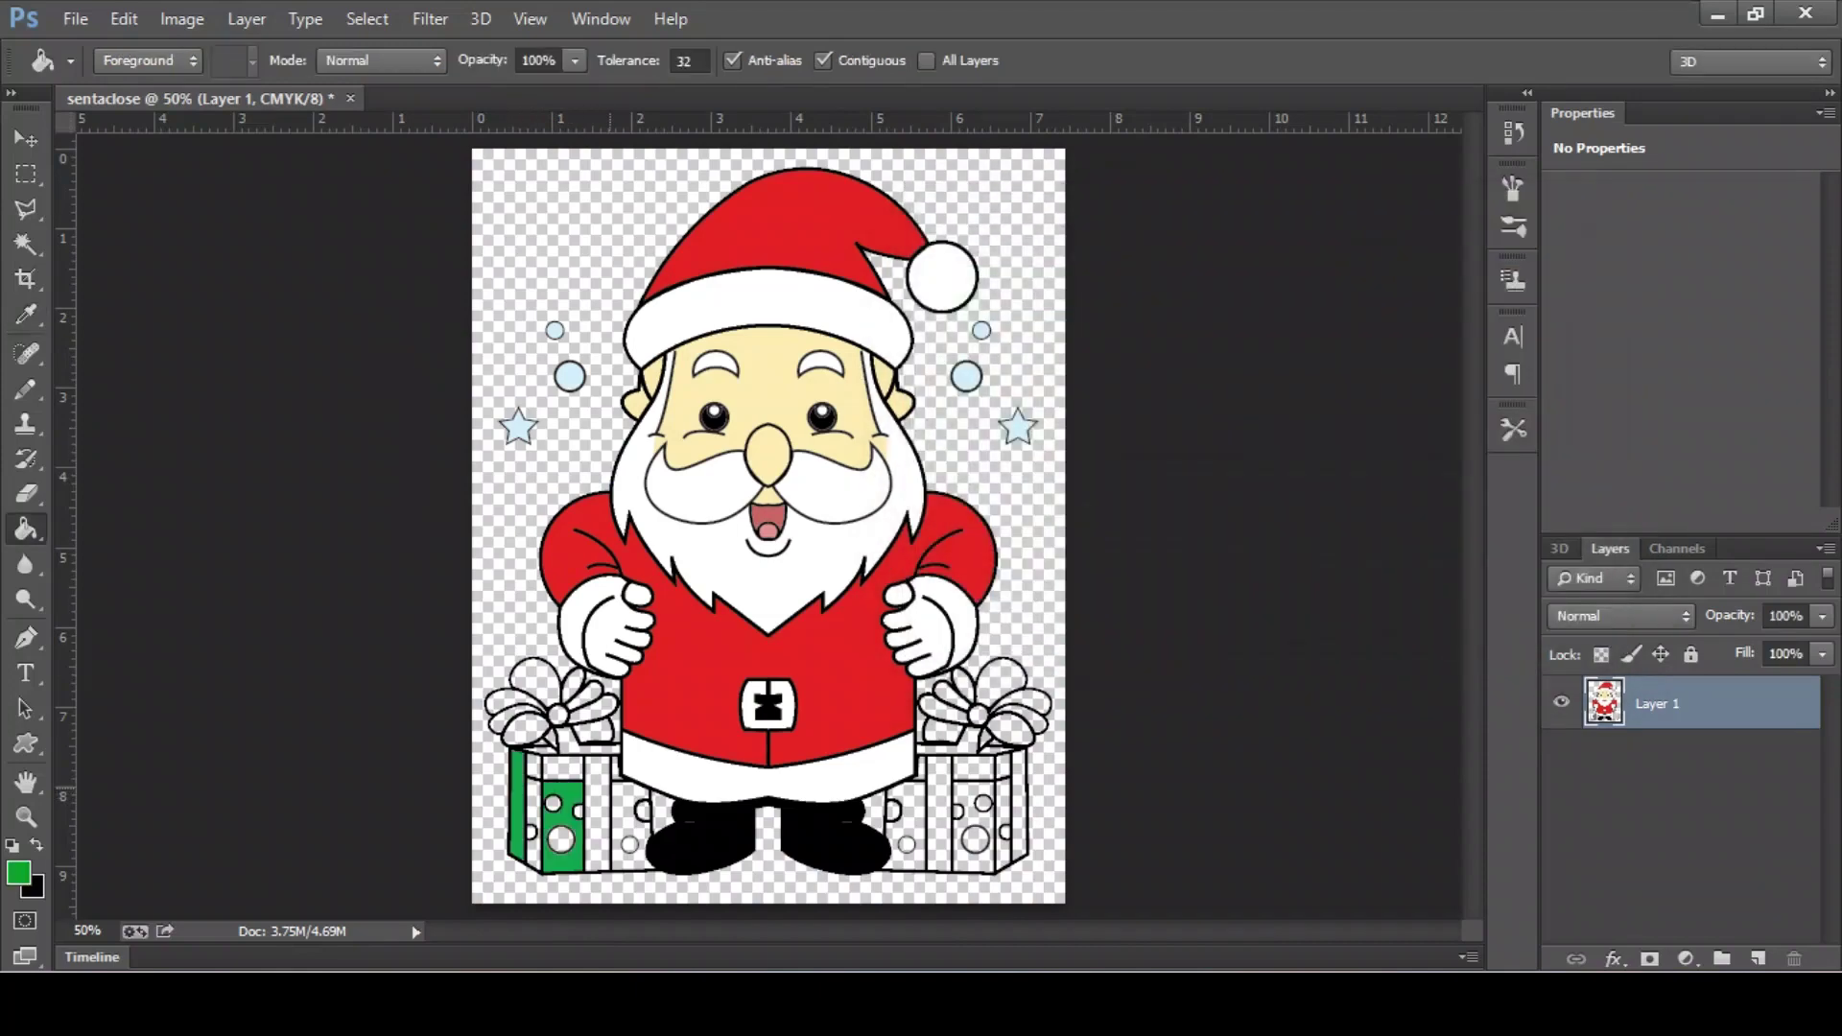
click(633, 791)
click(907, 791)
click(974, 790)
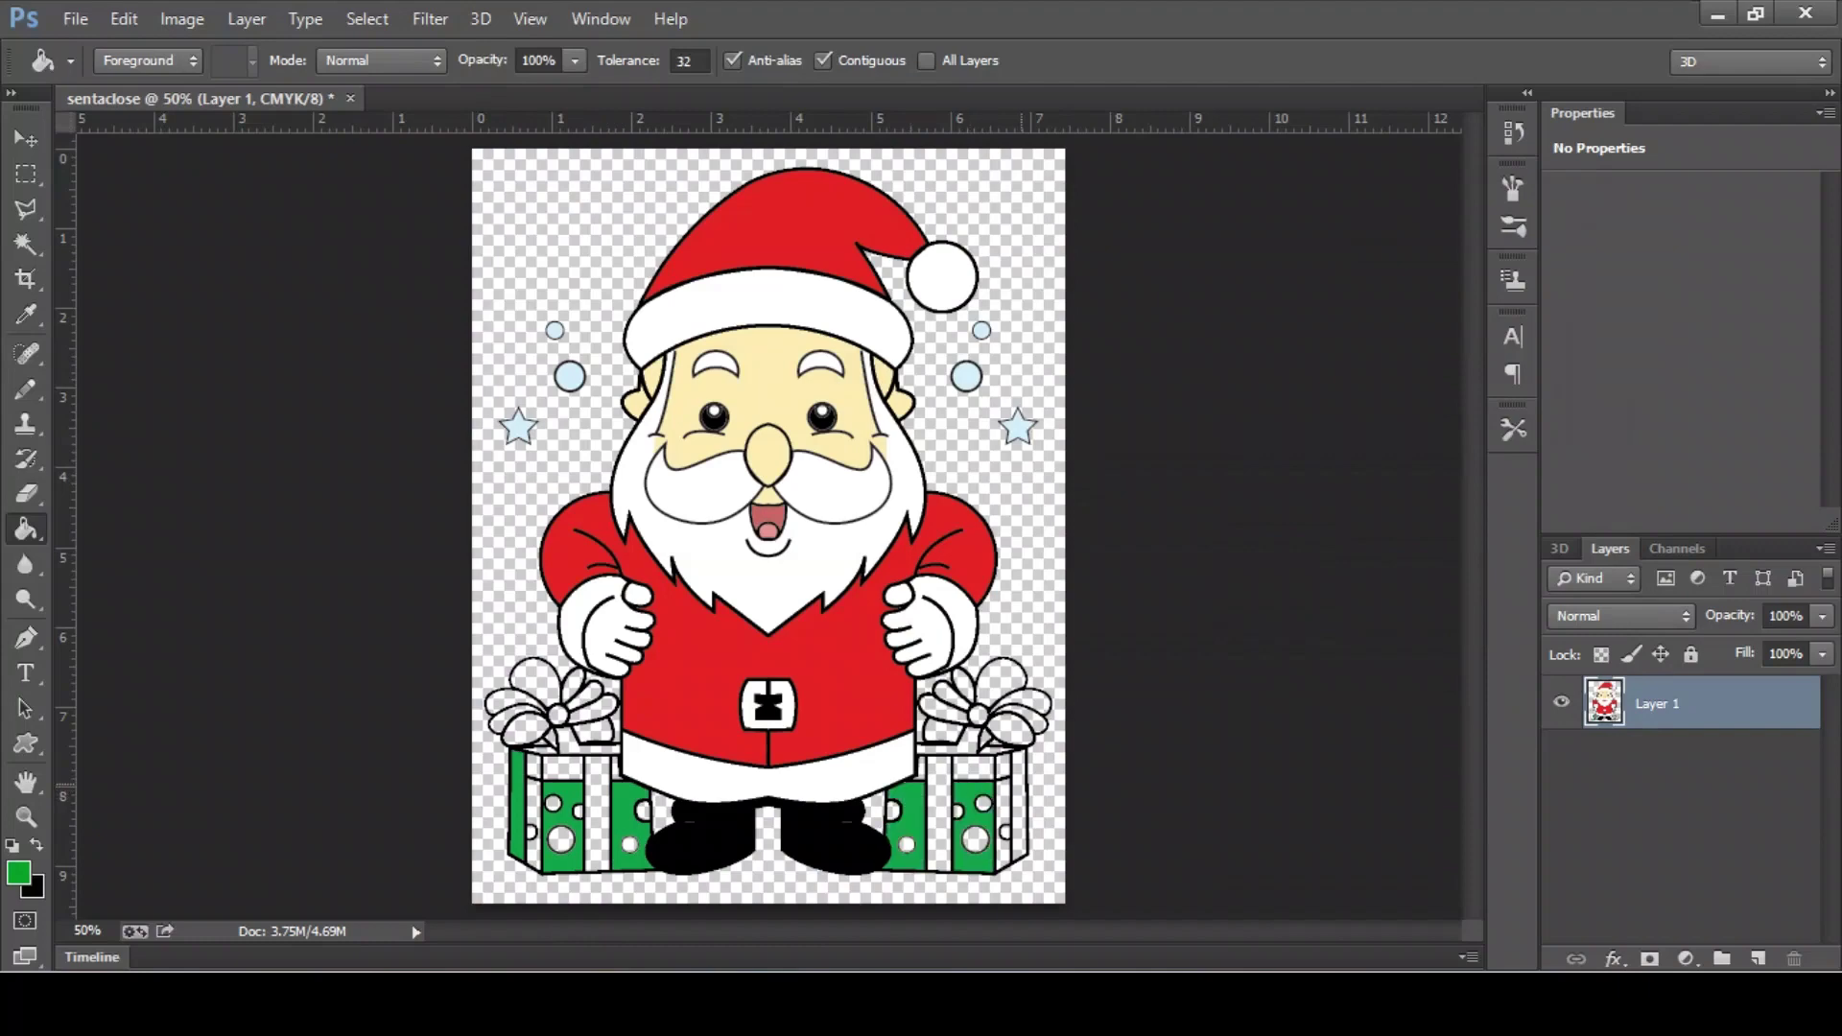
click(940, 740)
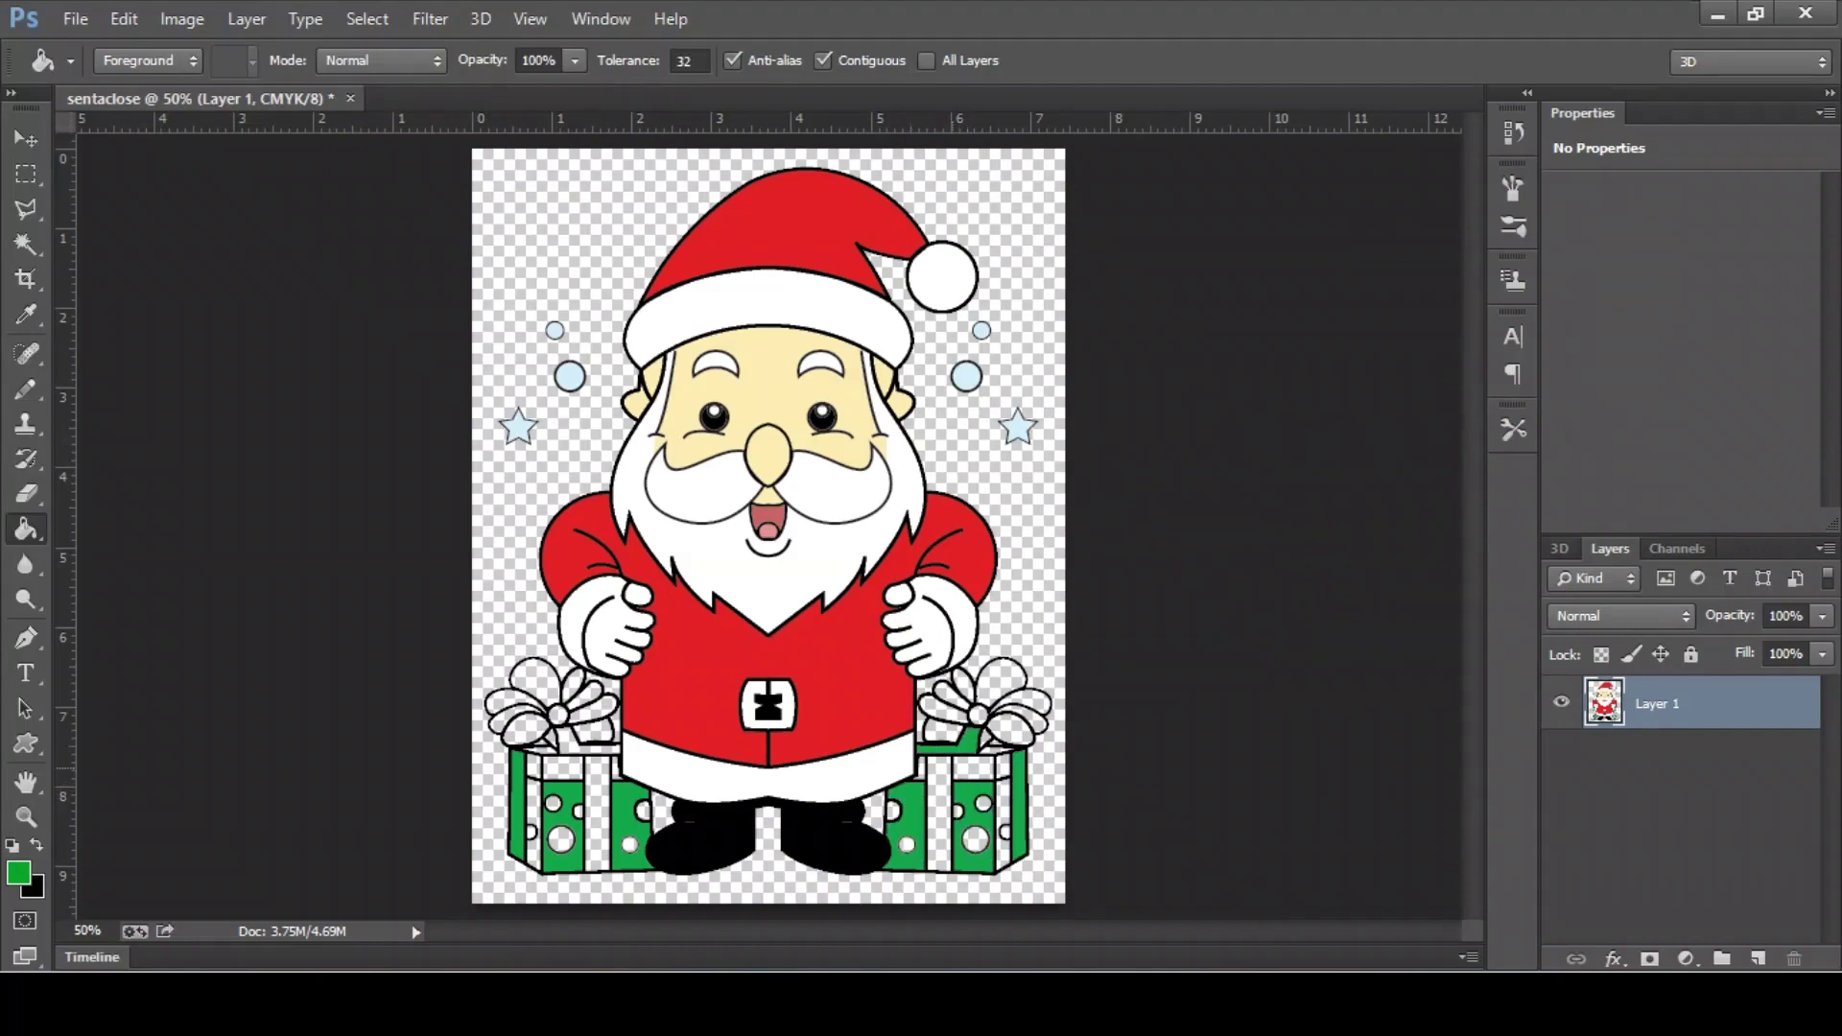
click(576, 741)
click(558, 714)
click(974, 715)
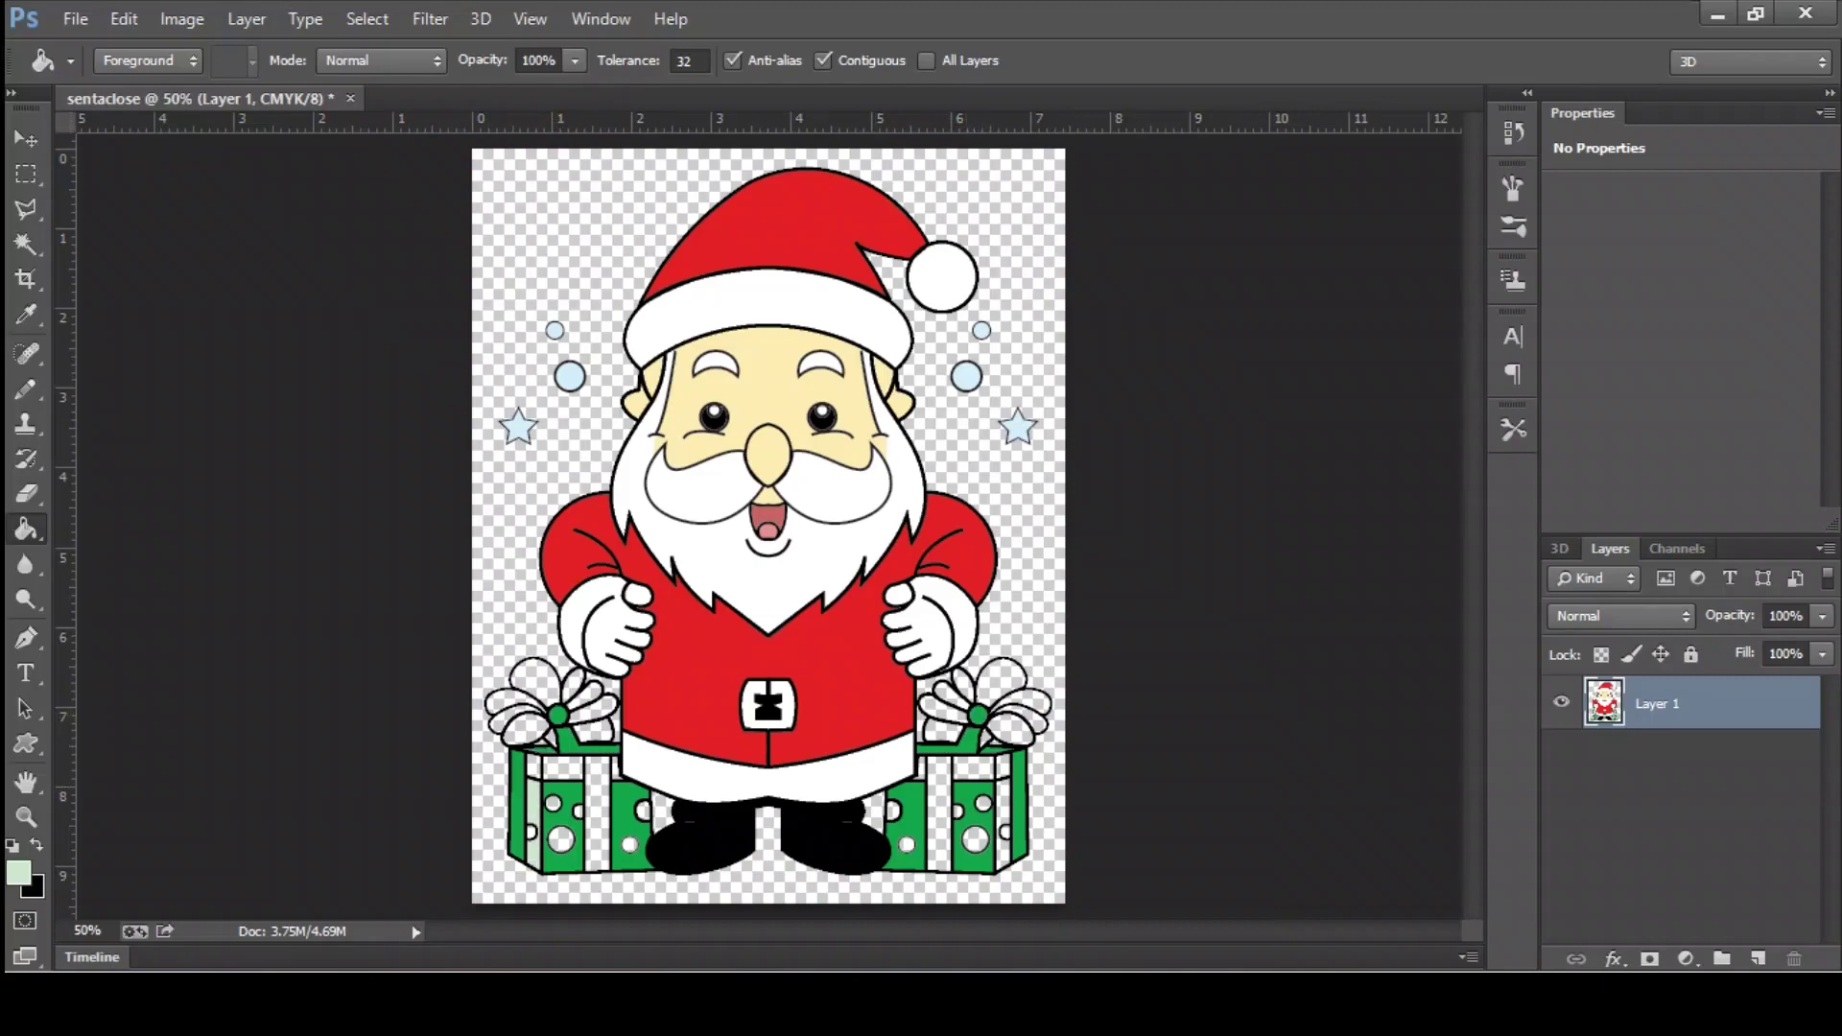
- Set foreground to red c51622 and fill the ribbon stripes on both gifts
click(17, 872)
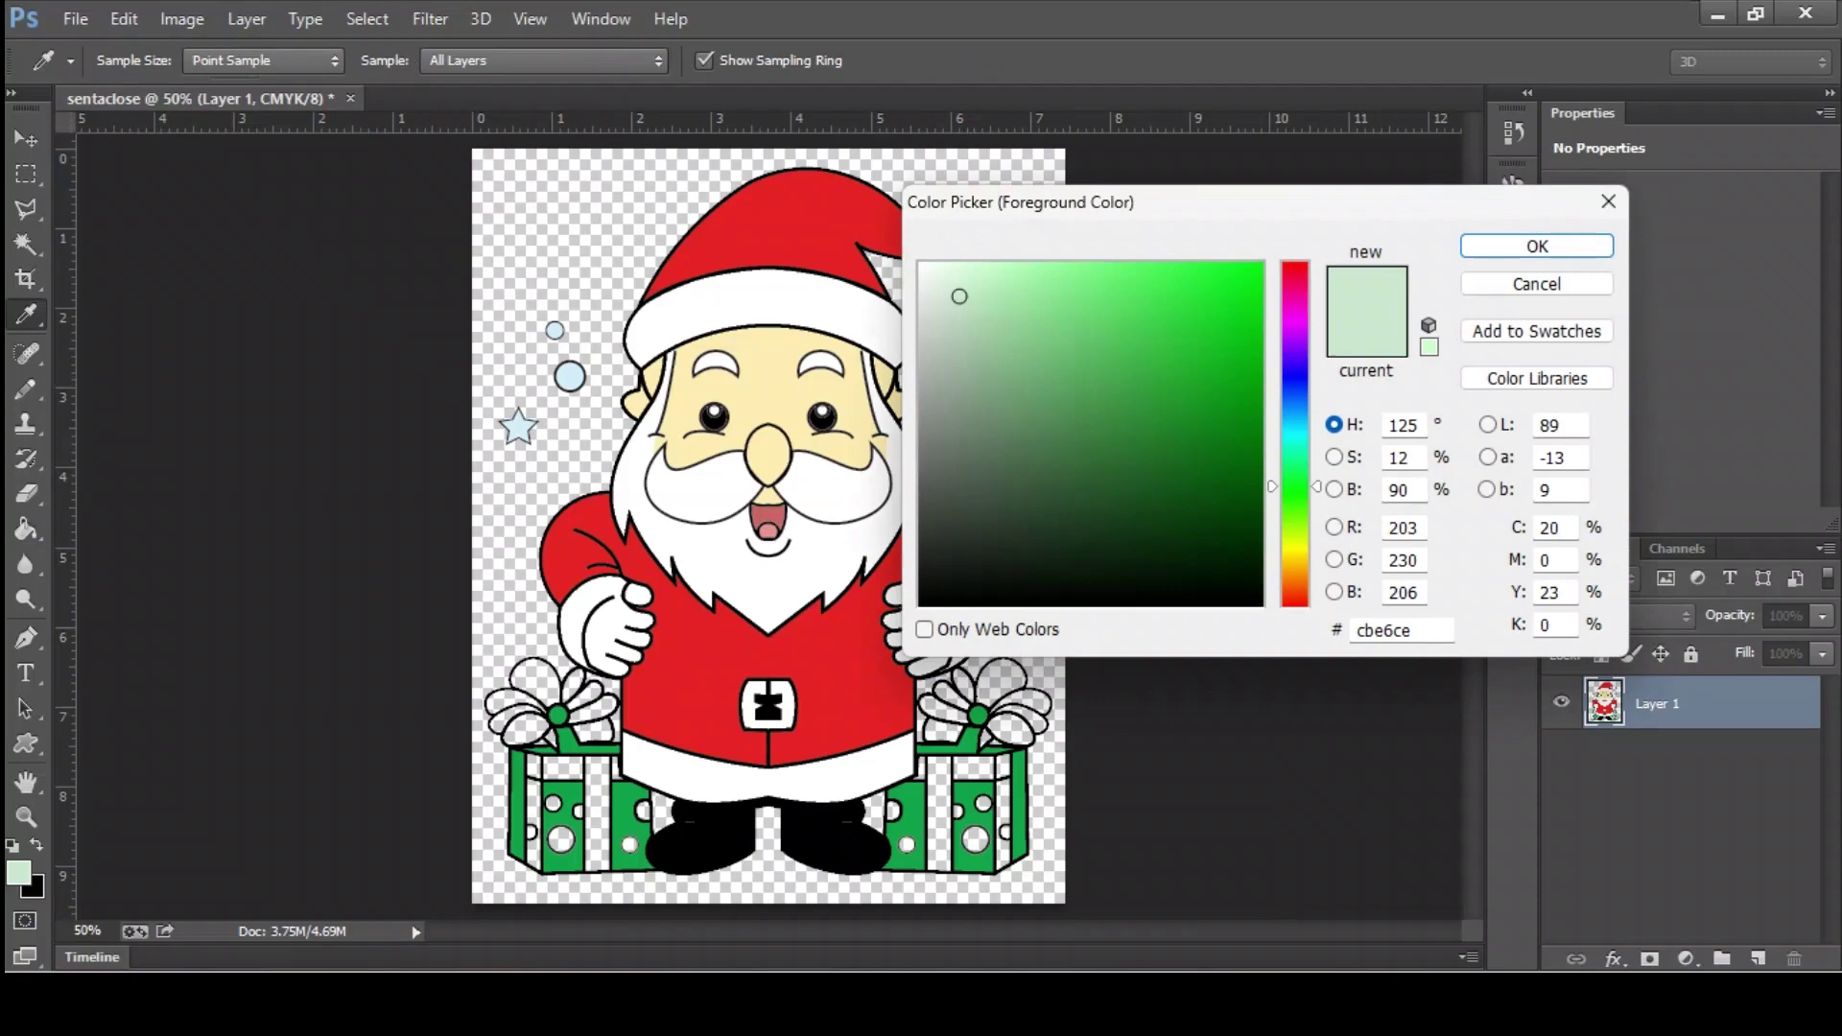
click(1295, 267)
drag(1219, 296, 1224, 341)
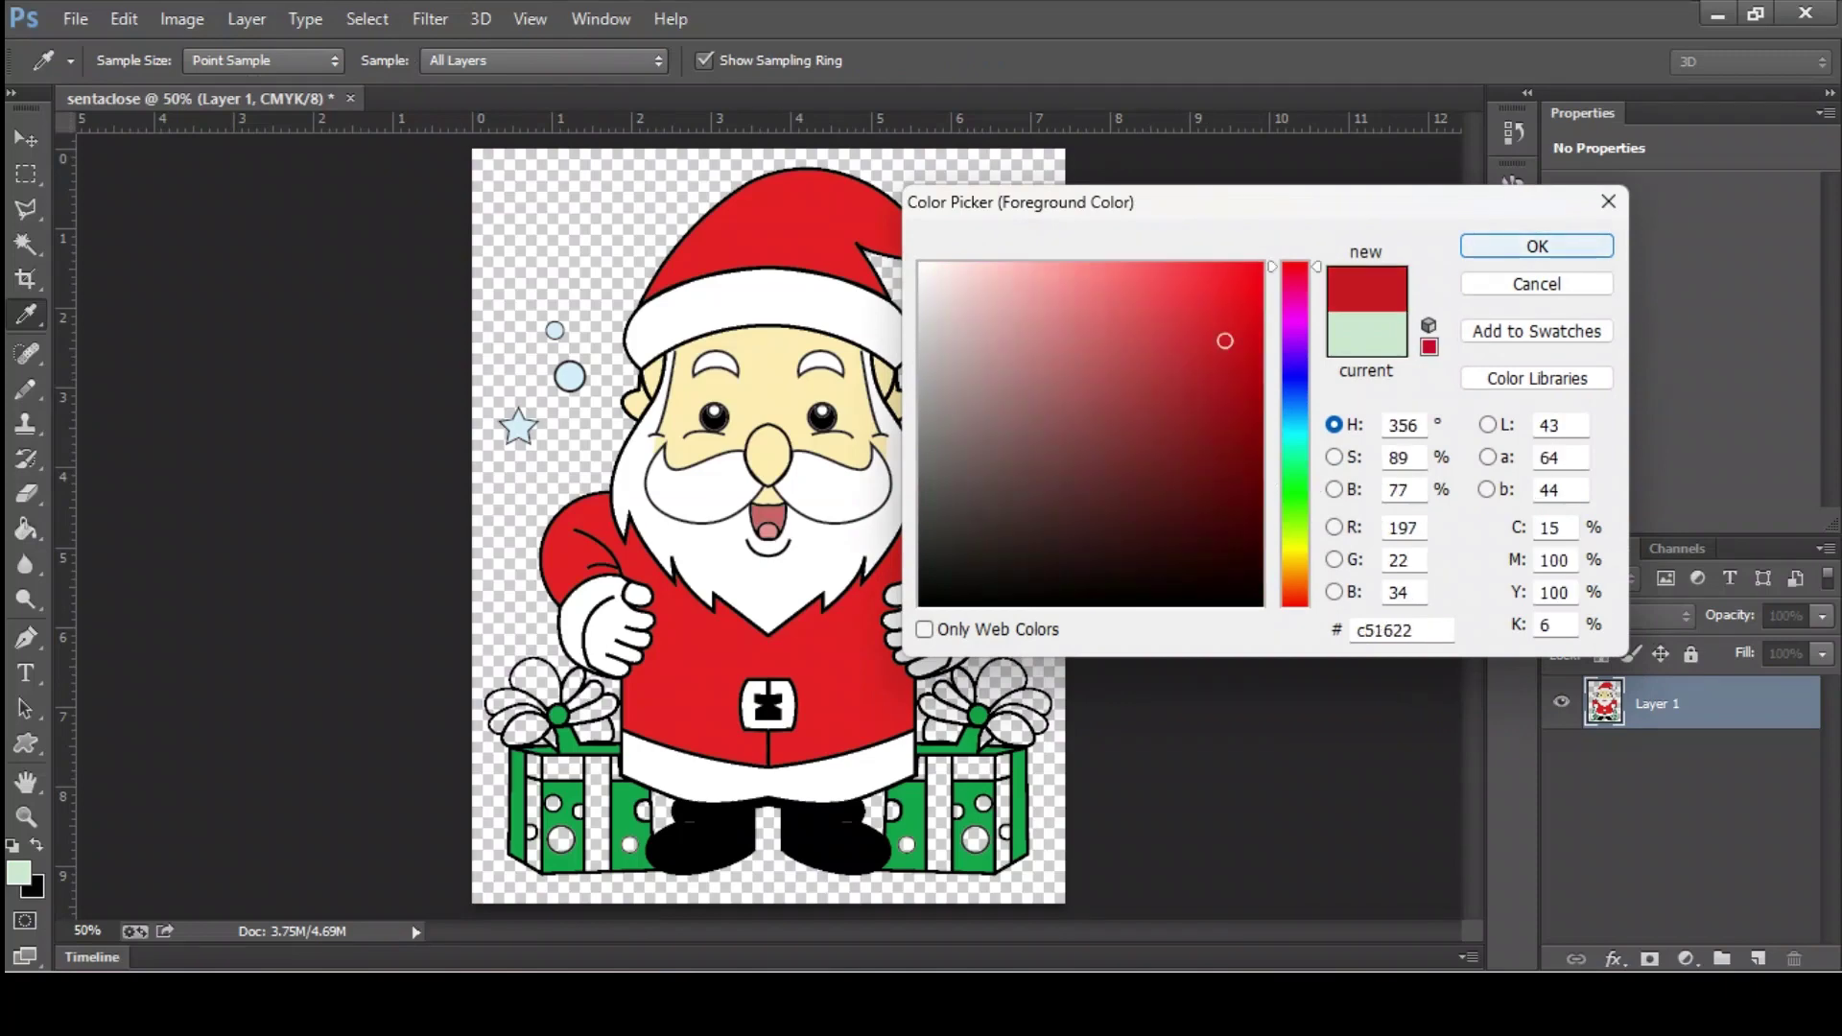
click(1537, 245)
key(g)
click(597, 767)
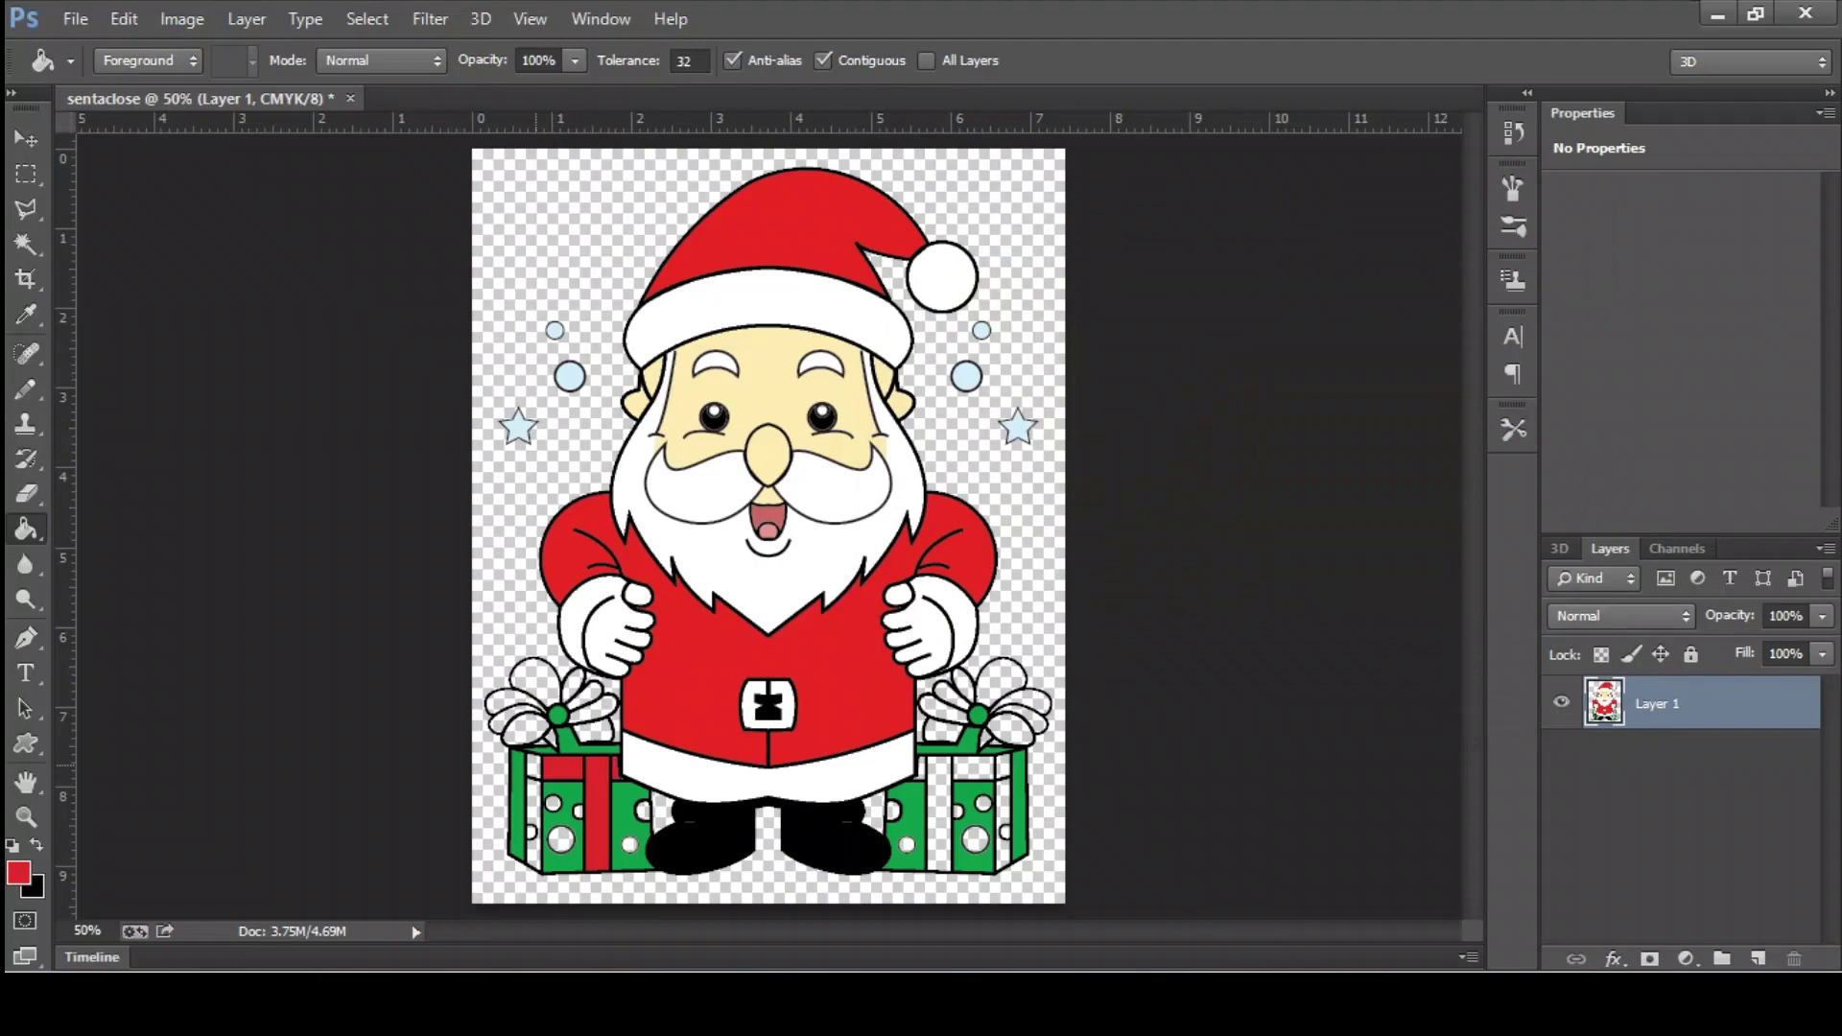
click(533, 768)
click(533, 835)
click(939, 815)
click(964, 768)
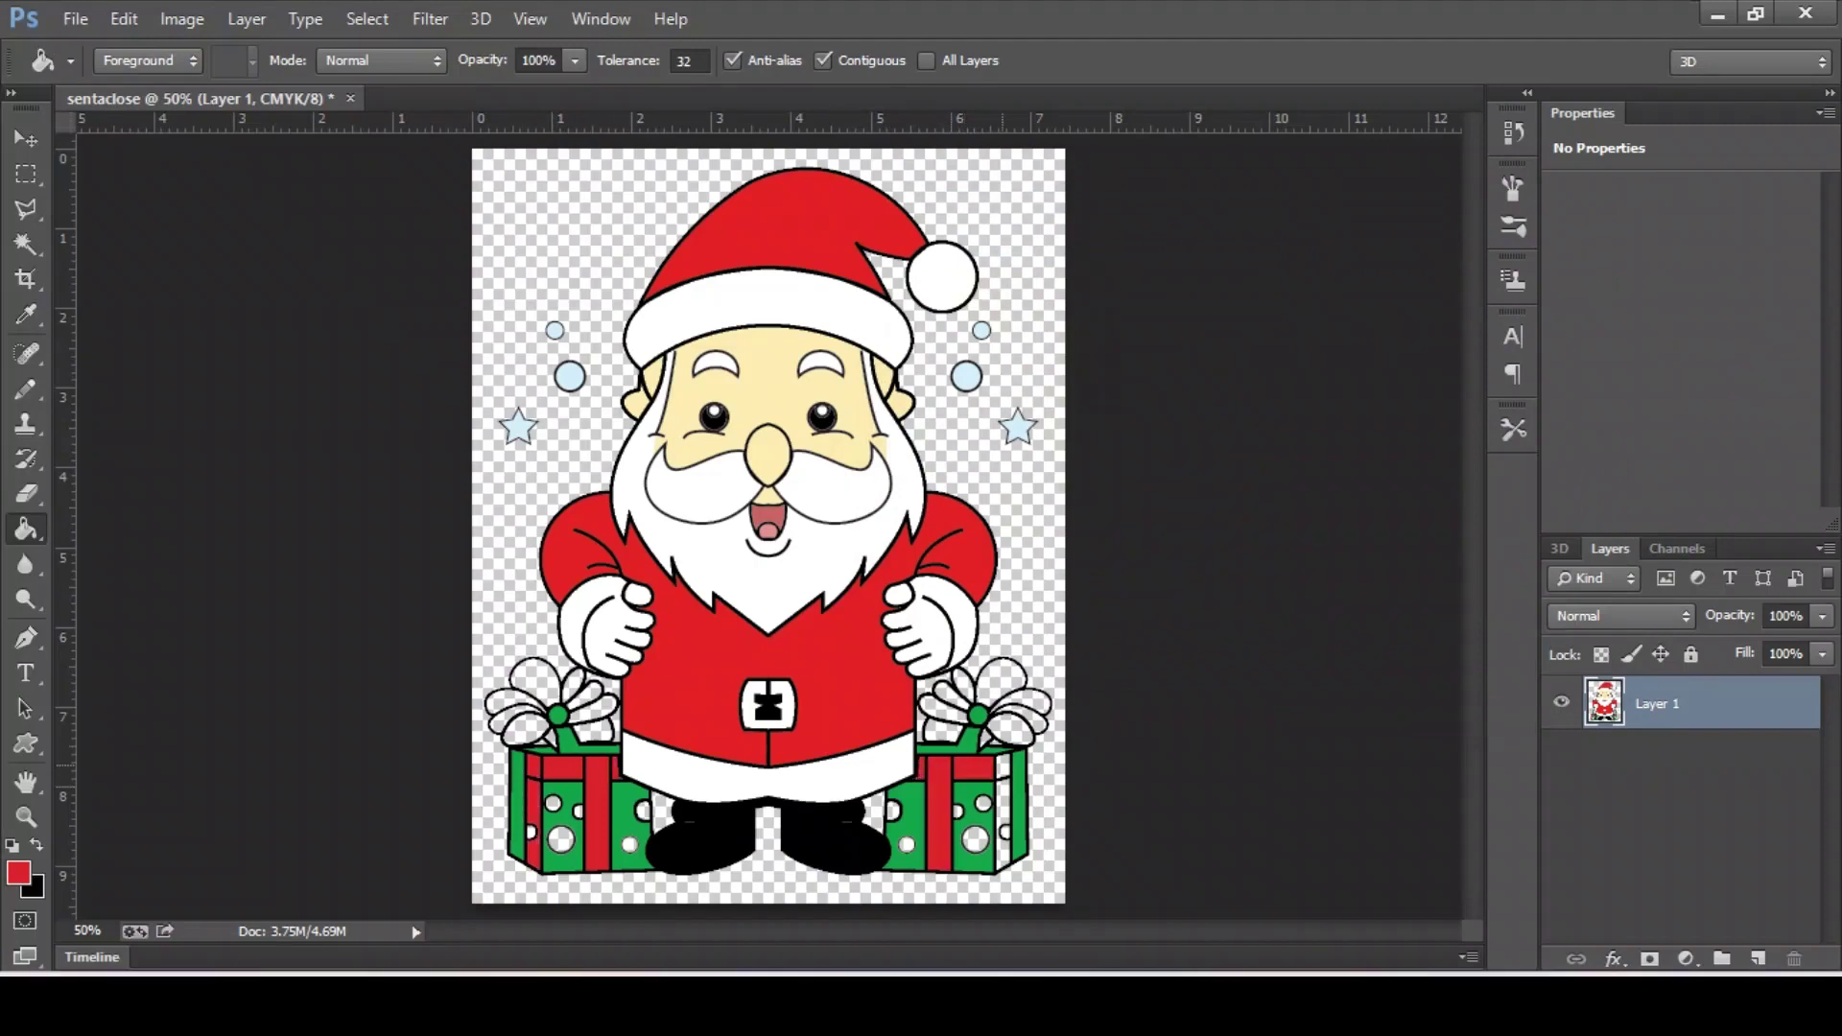
- Fill all petals of the right and left bows red
click(1000, 676)
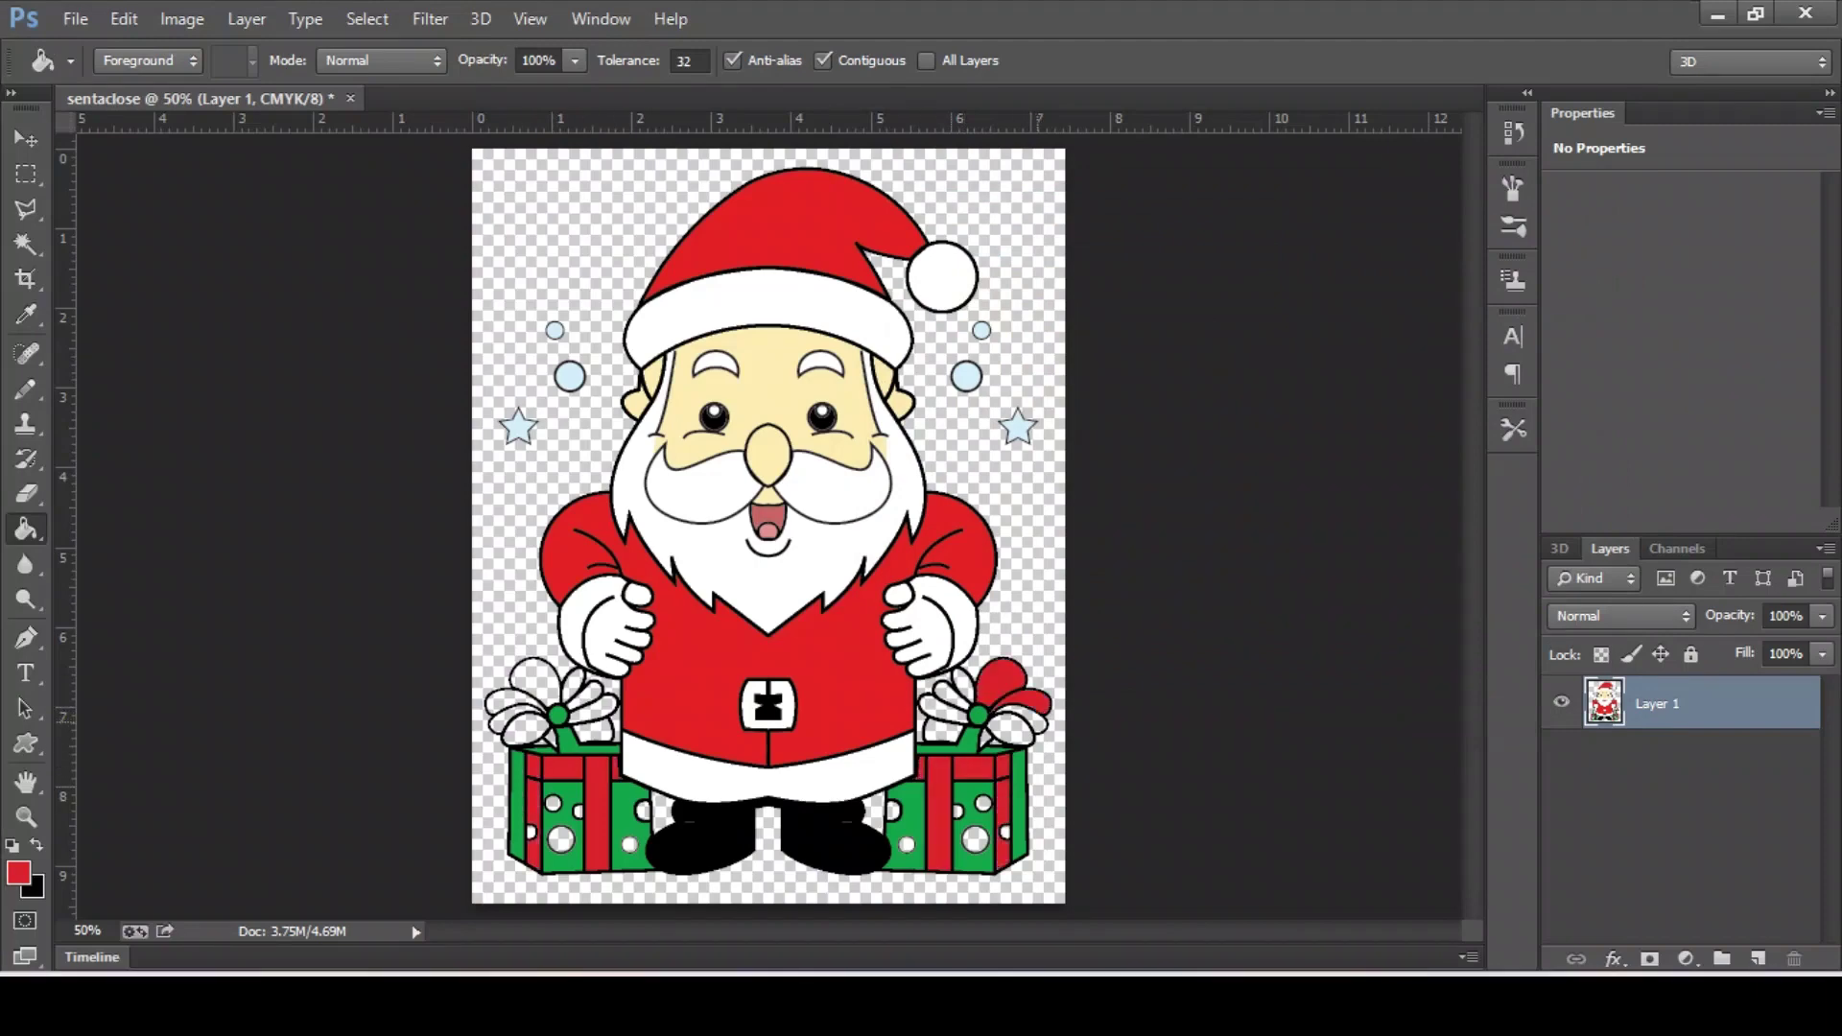
click(1019, 720)
click(963, 685)
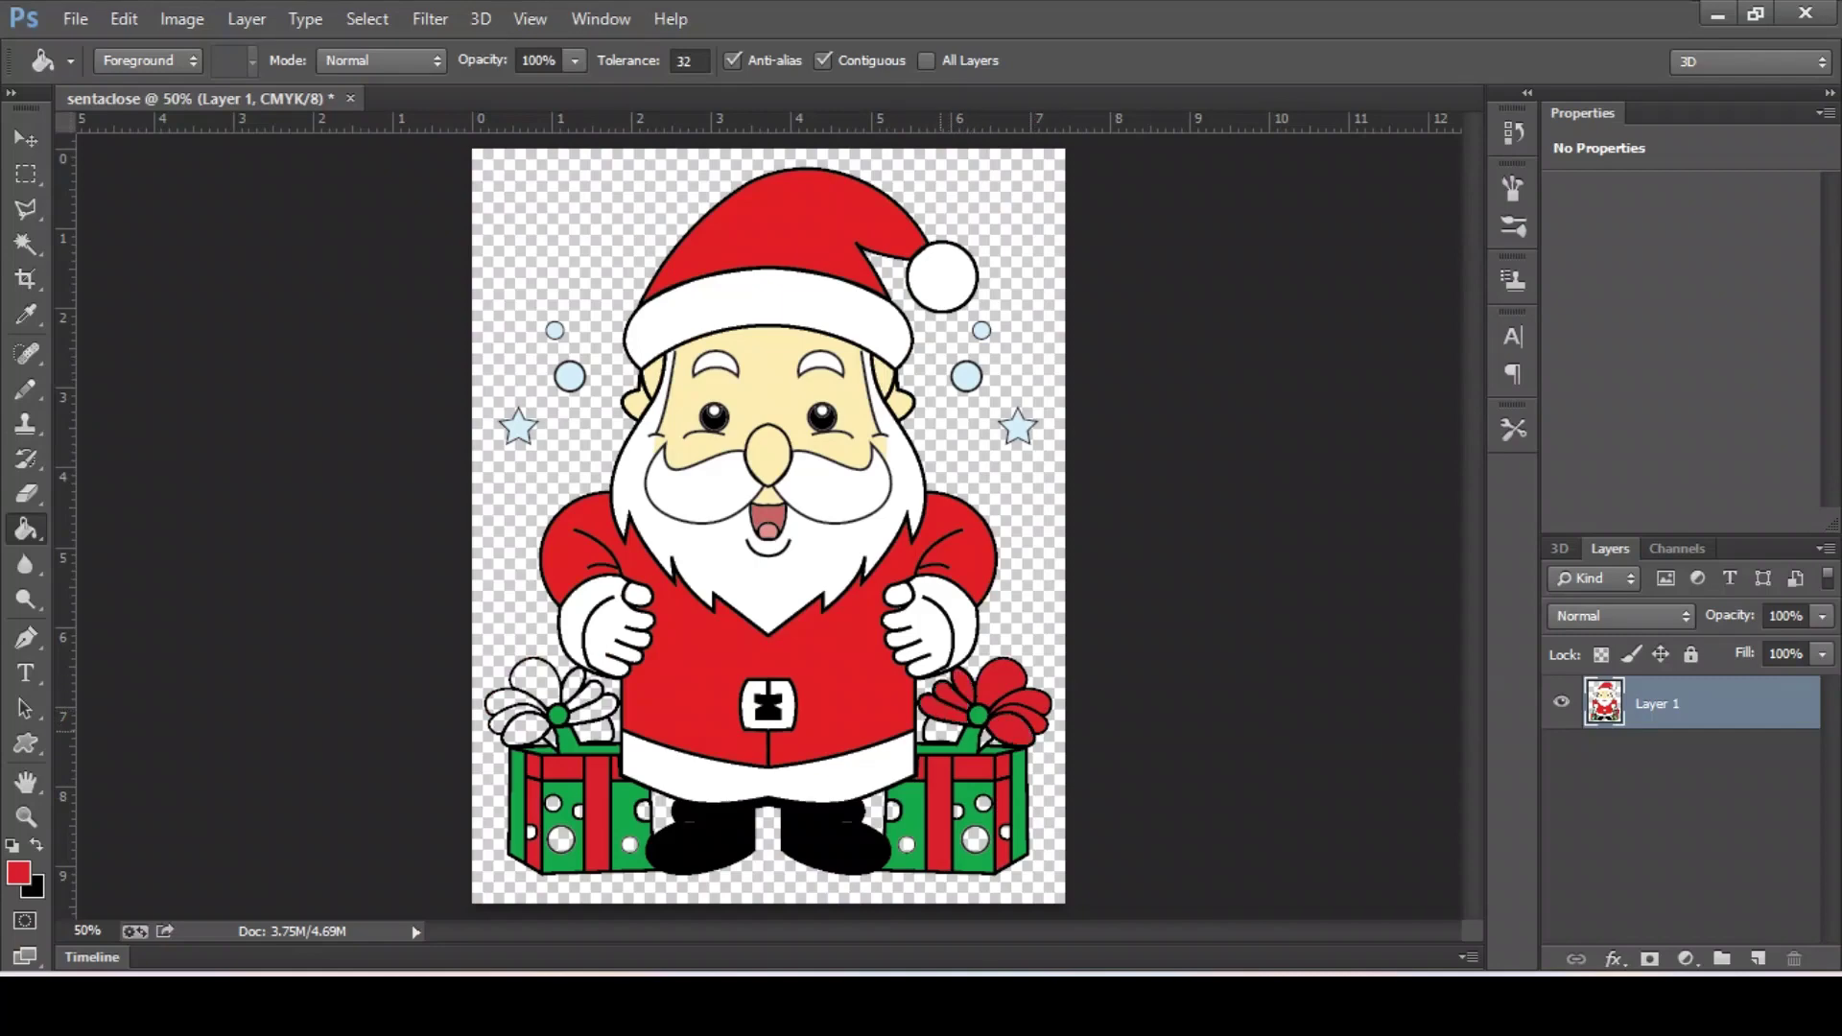
click(534, 681)
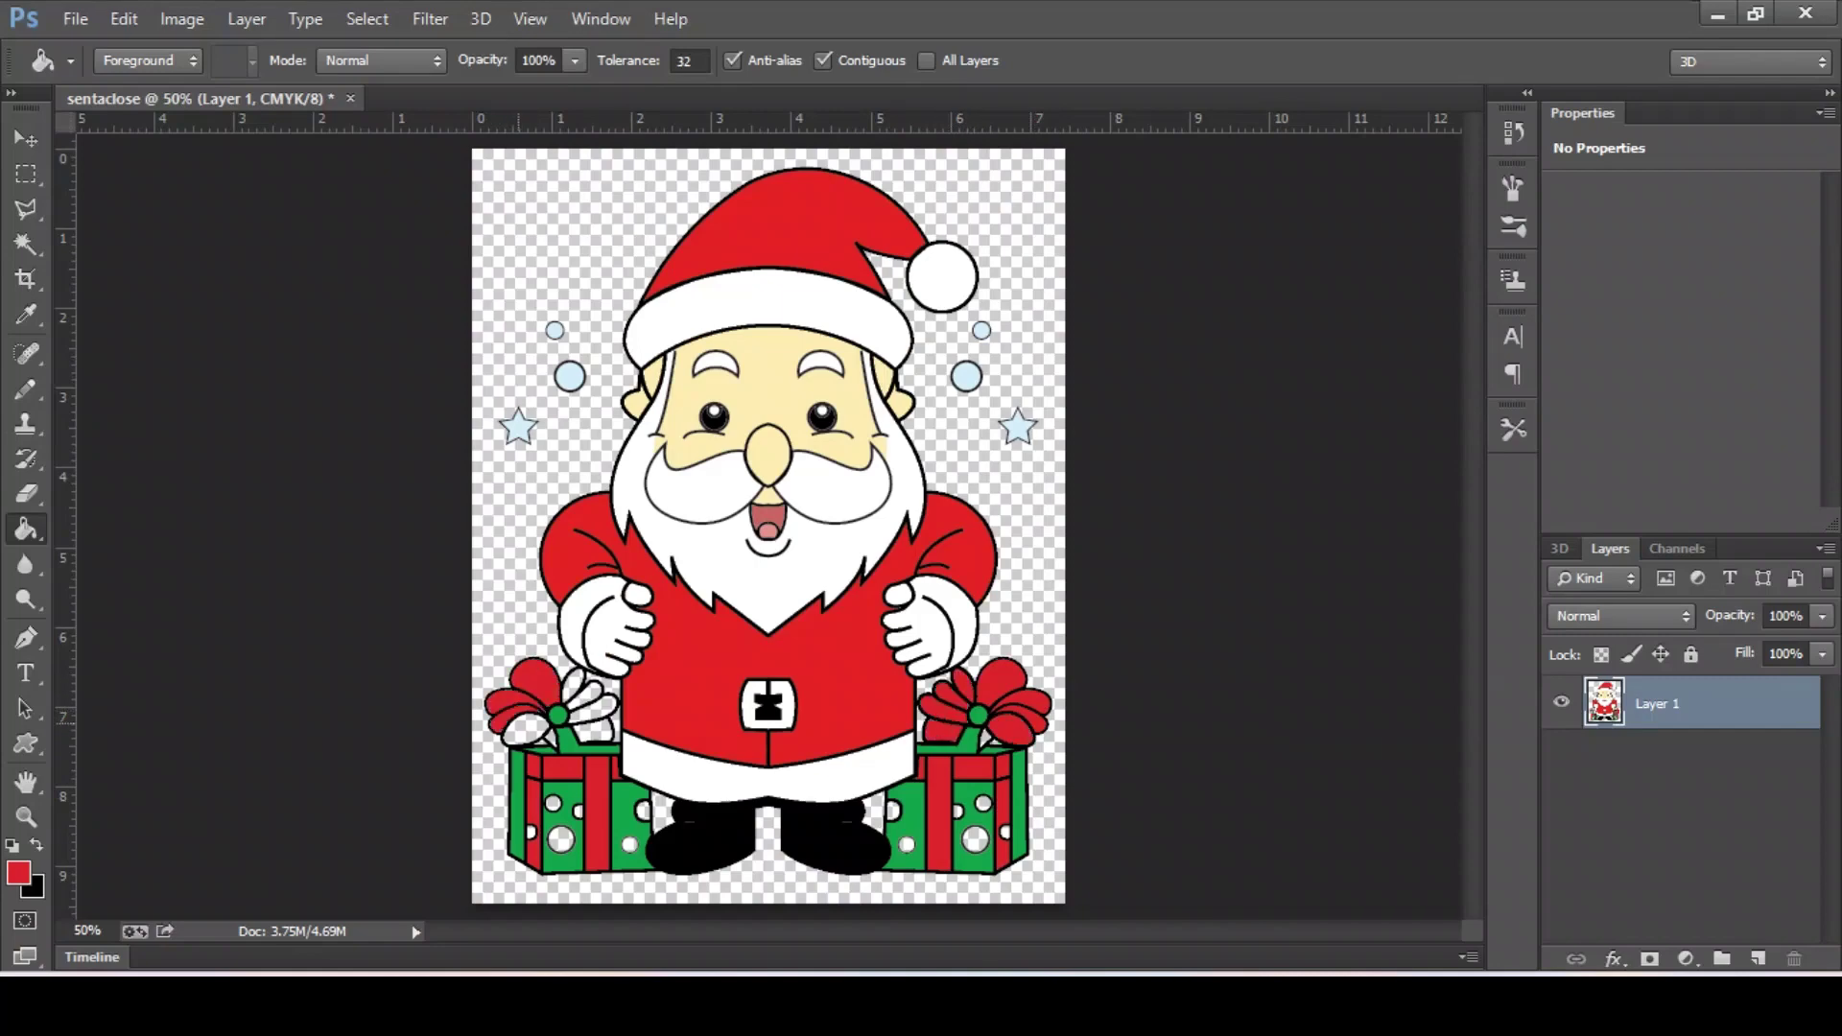
click(526, 731)
click(573, 683)
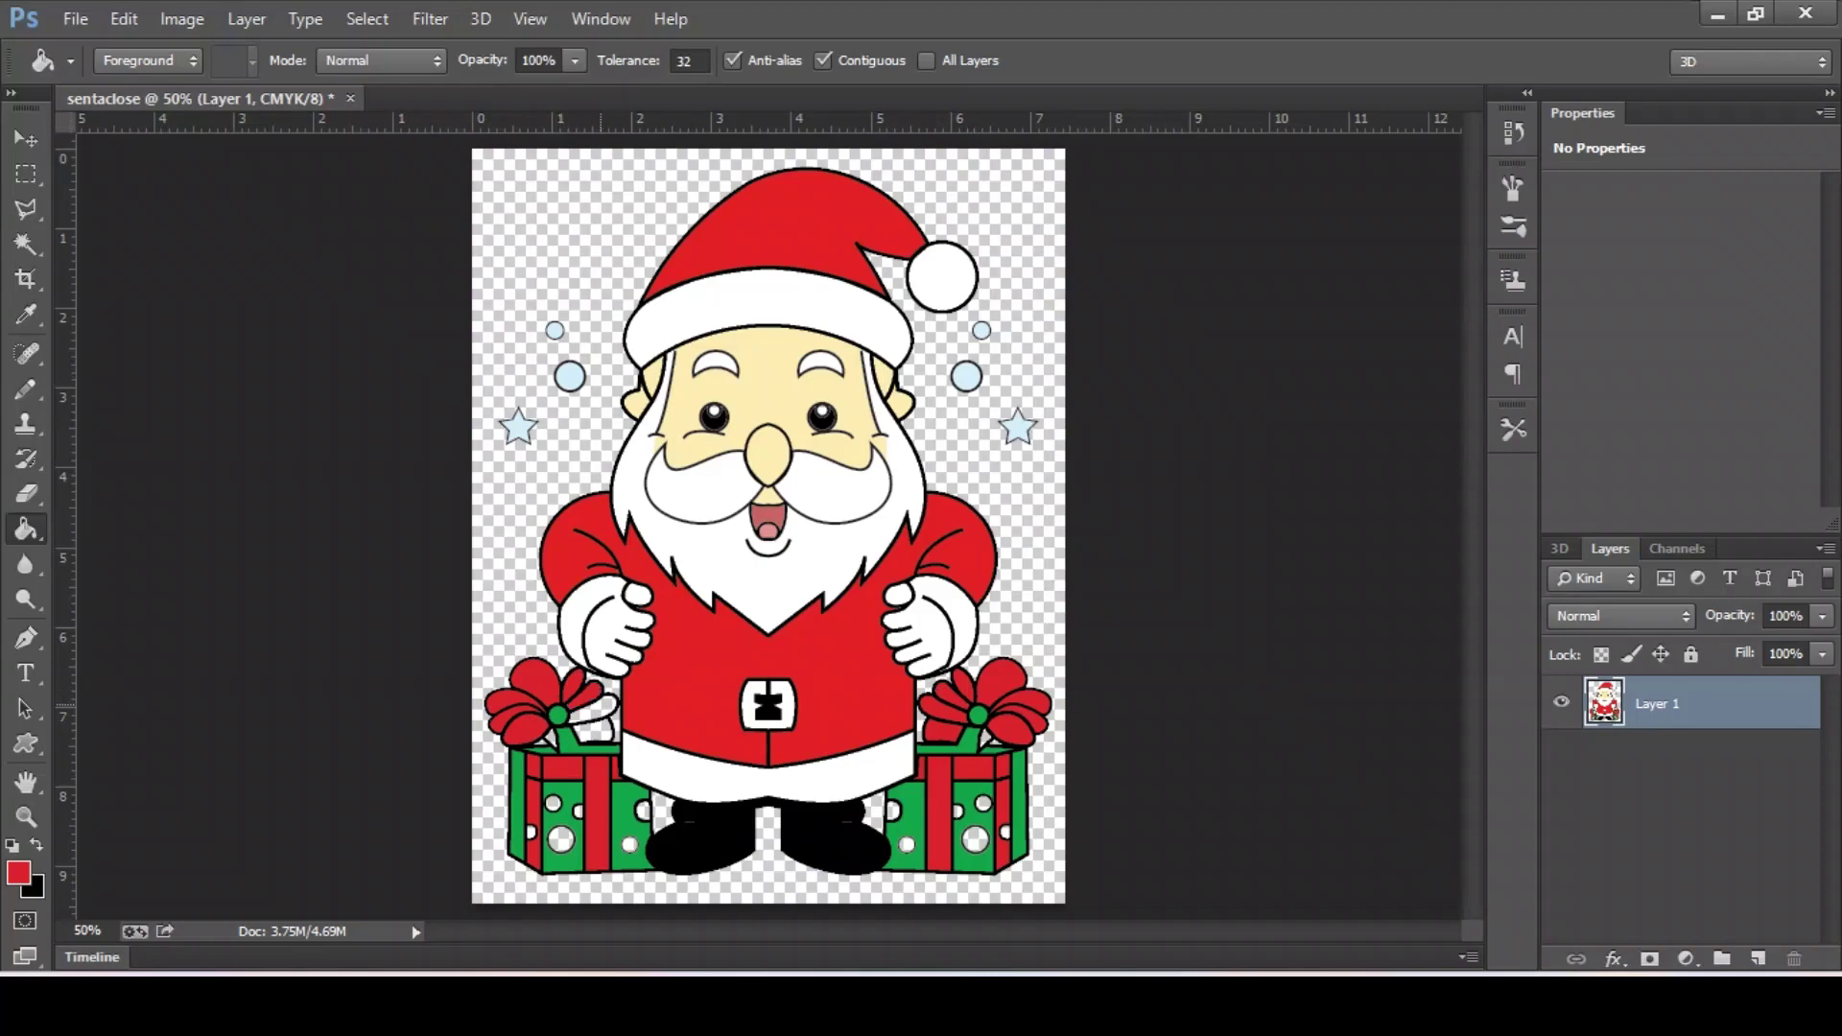
click(601, 710)
- Set the foreground colour to white ffffff and paint-bucket the small dots on the gifts white
click(19, 872)
click(917, 257)
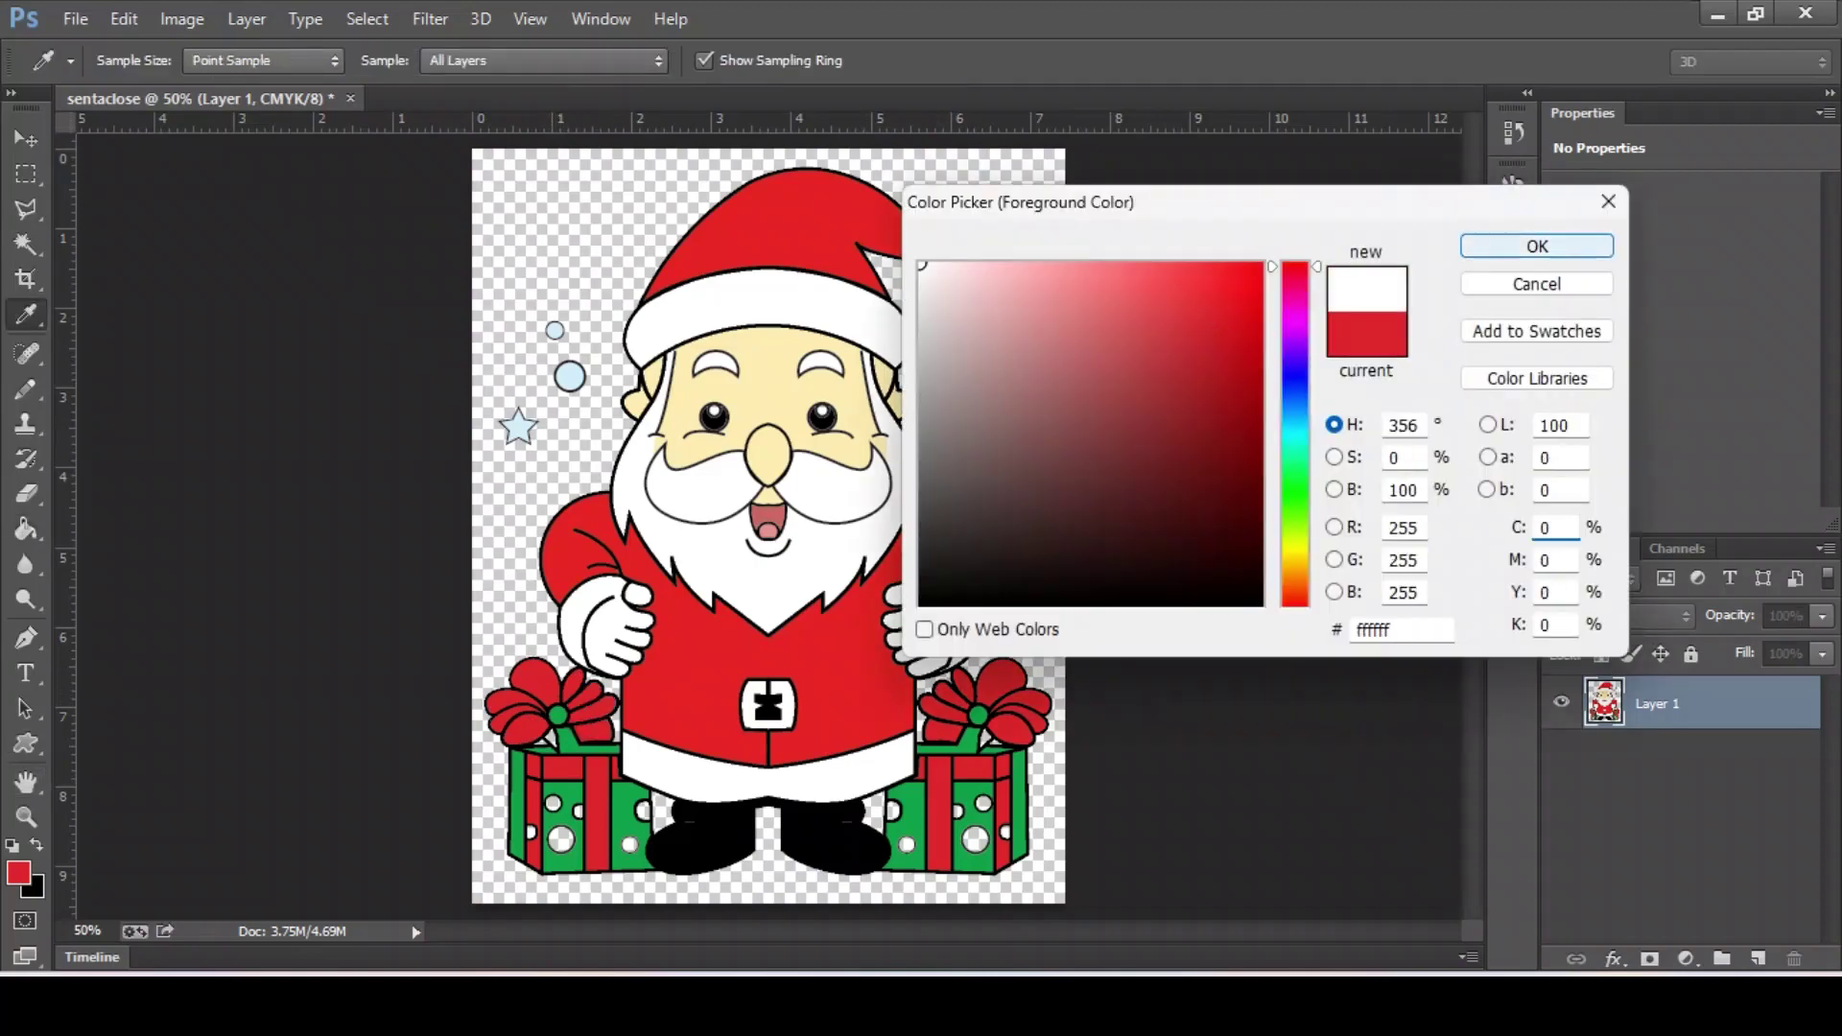
click(1530, 243)
click(554, 804)
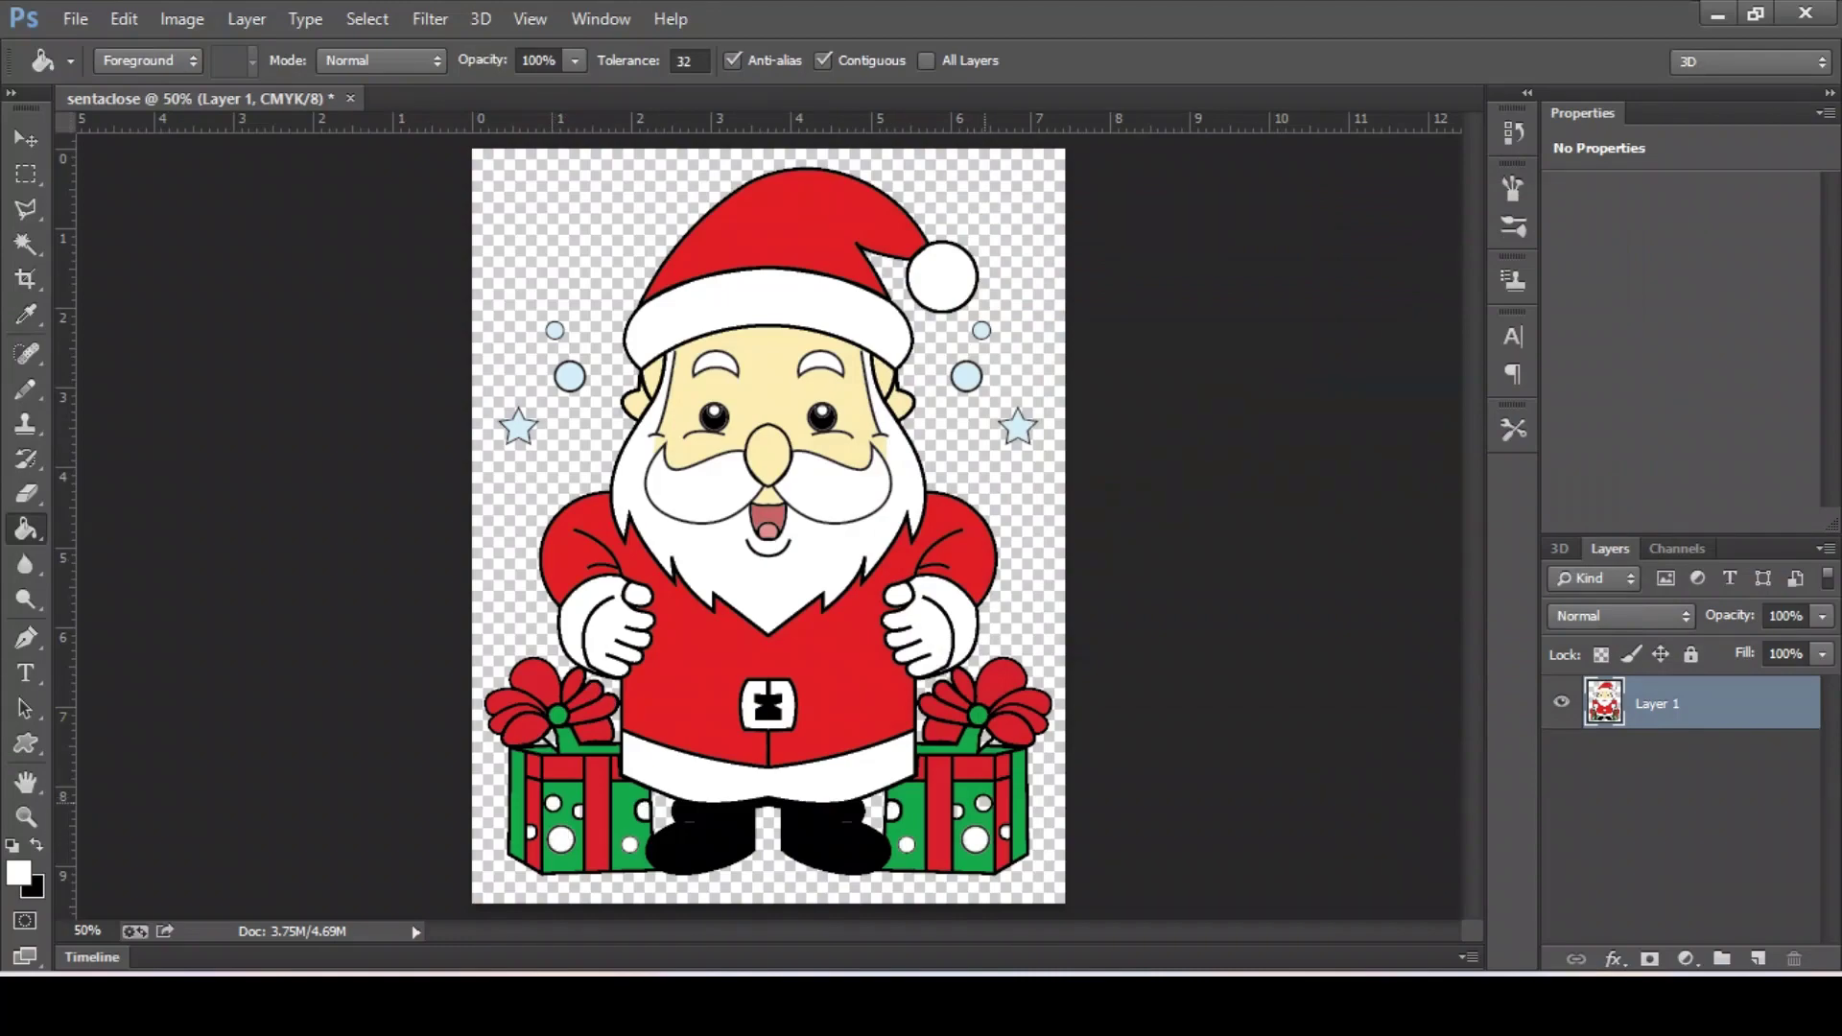
key(ctrl+1)
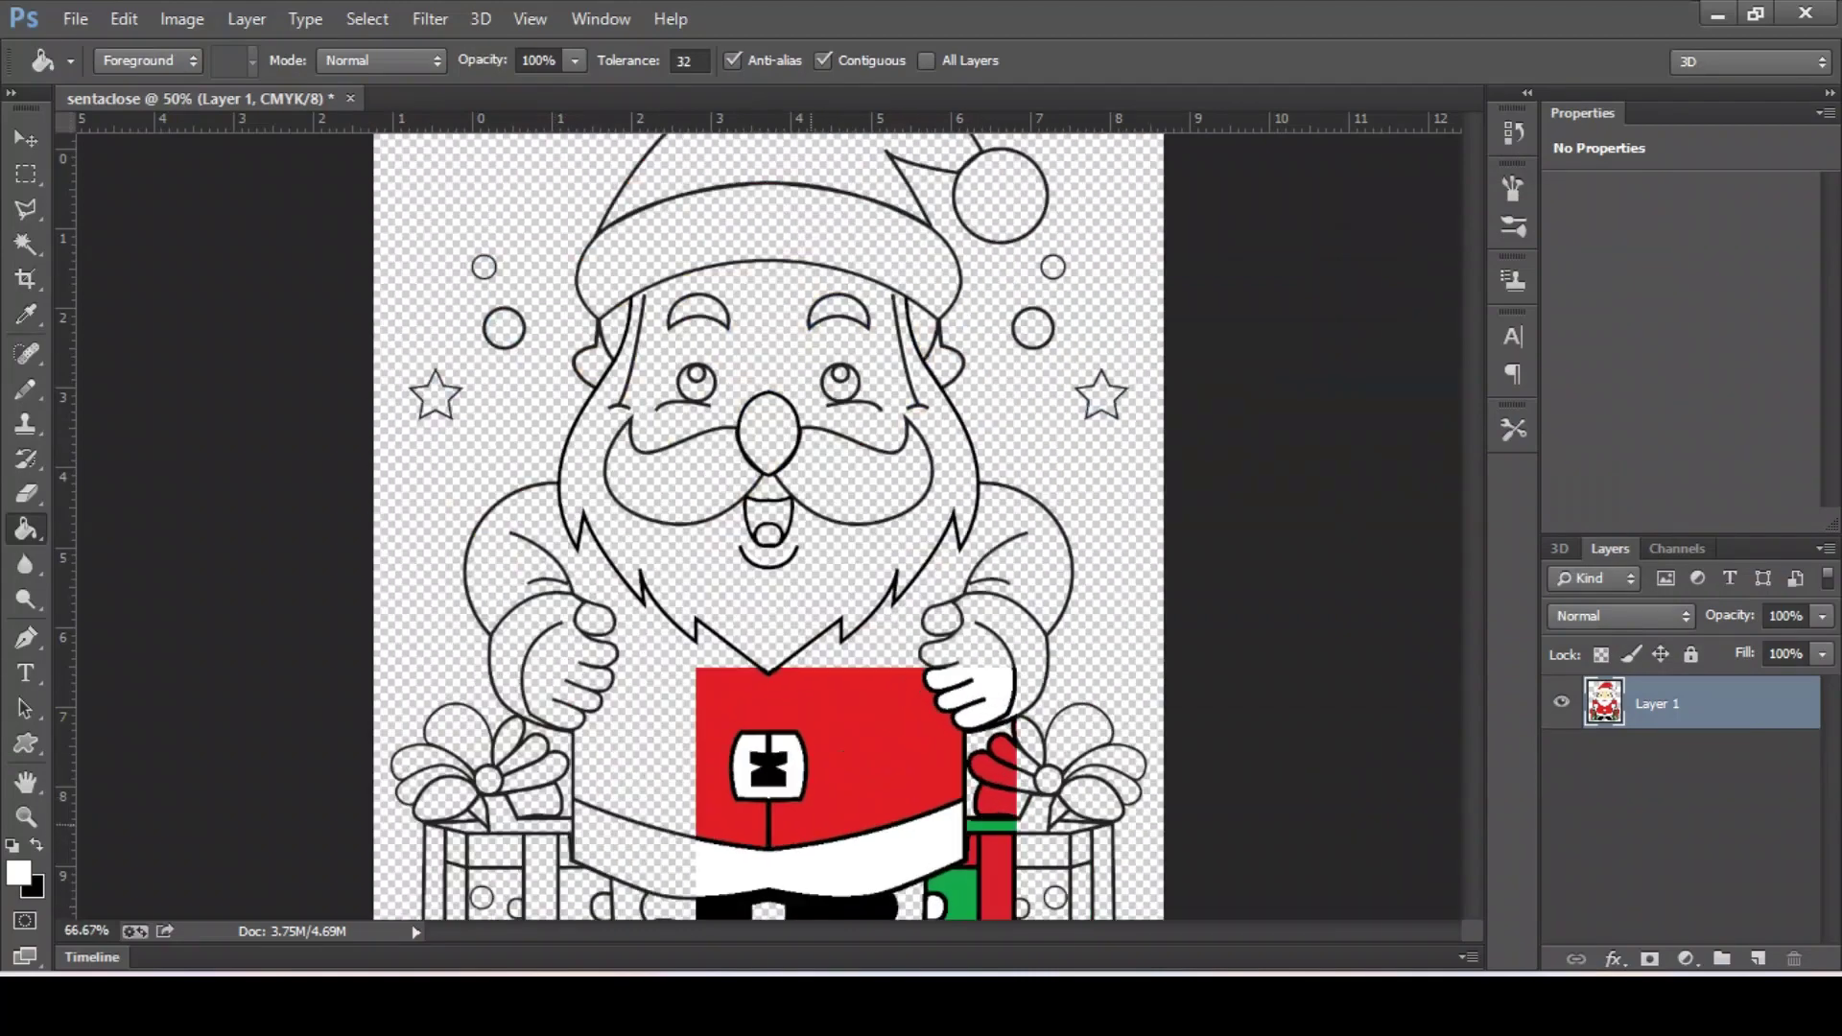
scroll(767, 508, down, 5)
scroll(767, 508, down, 1)
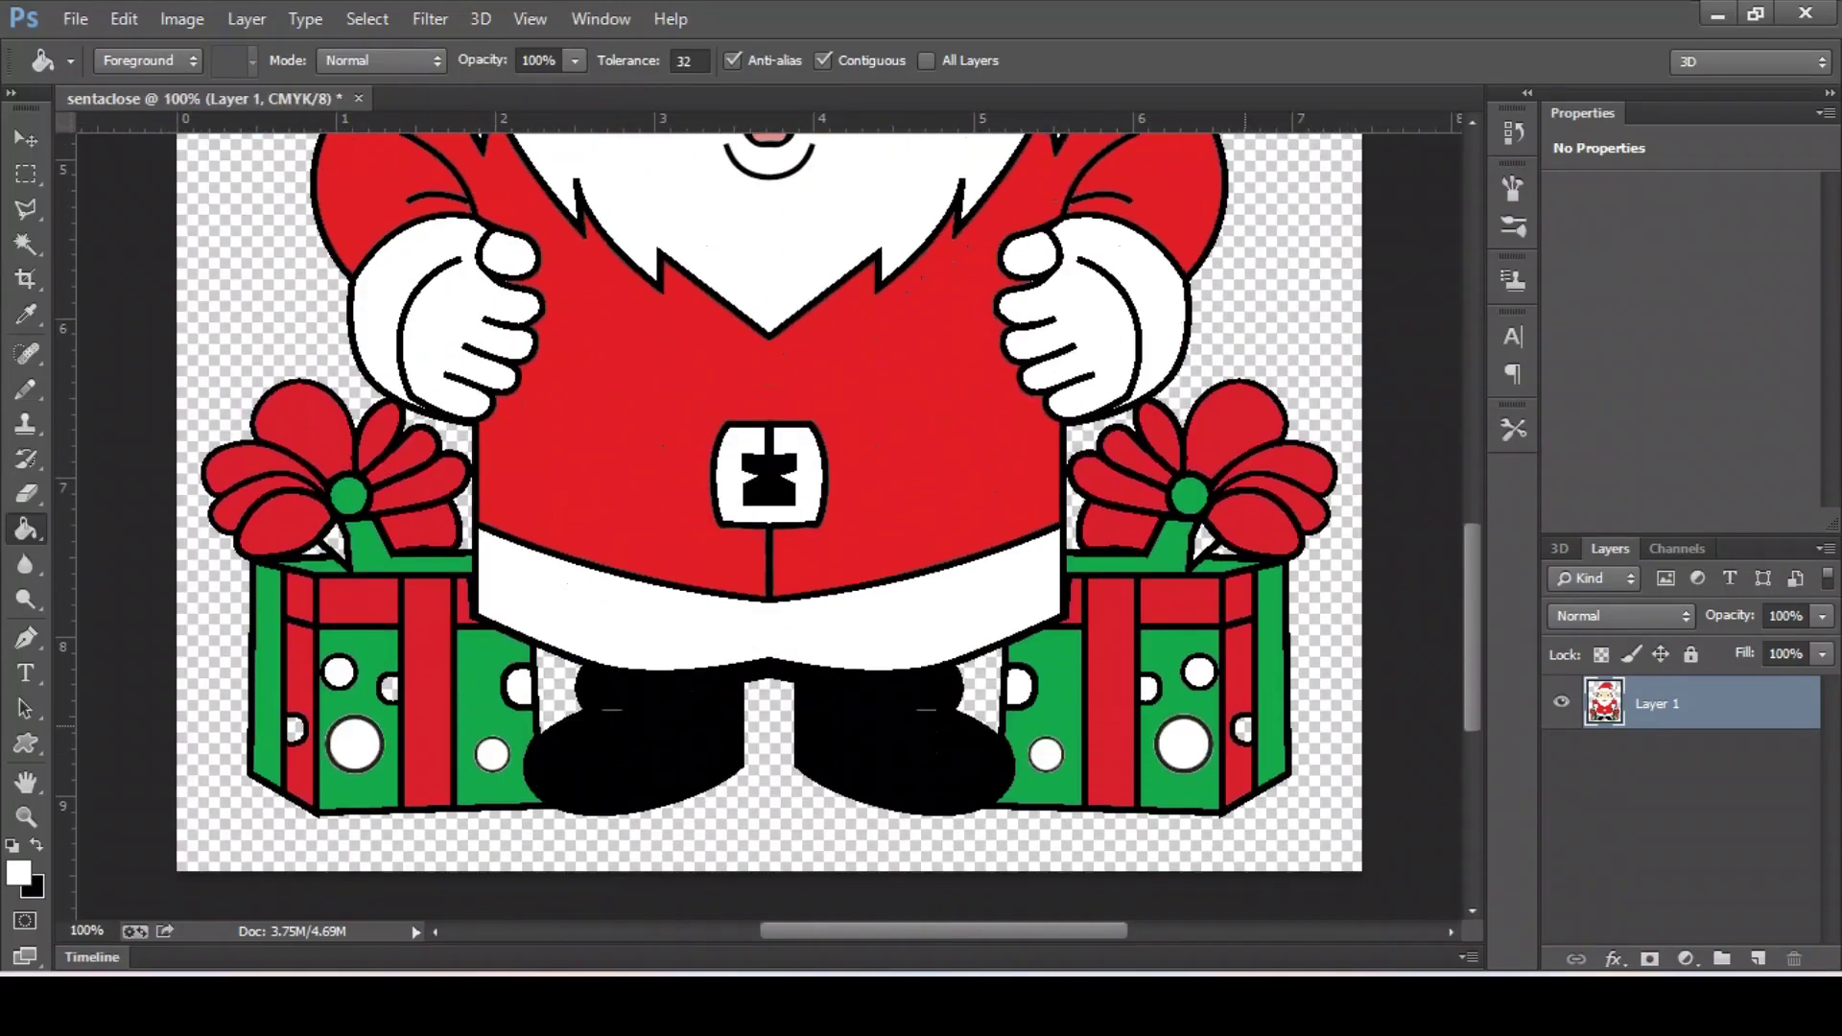
key(ctrl+minus)
key(ctrl+minus)
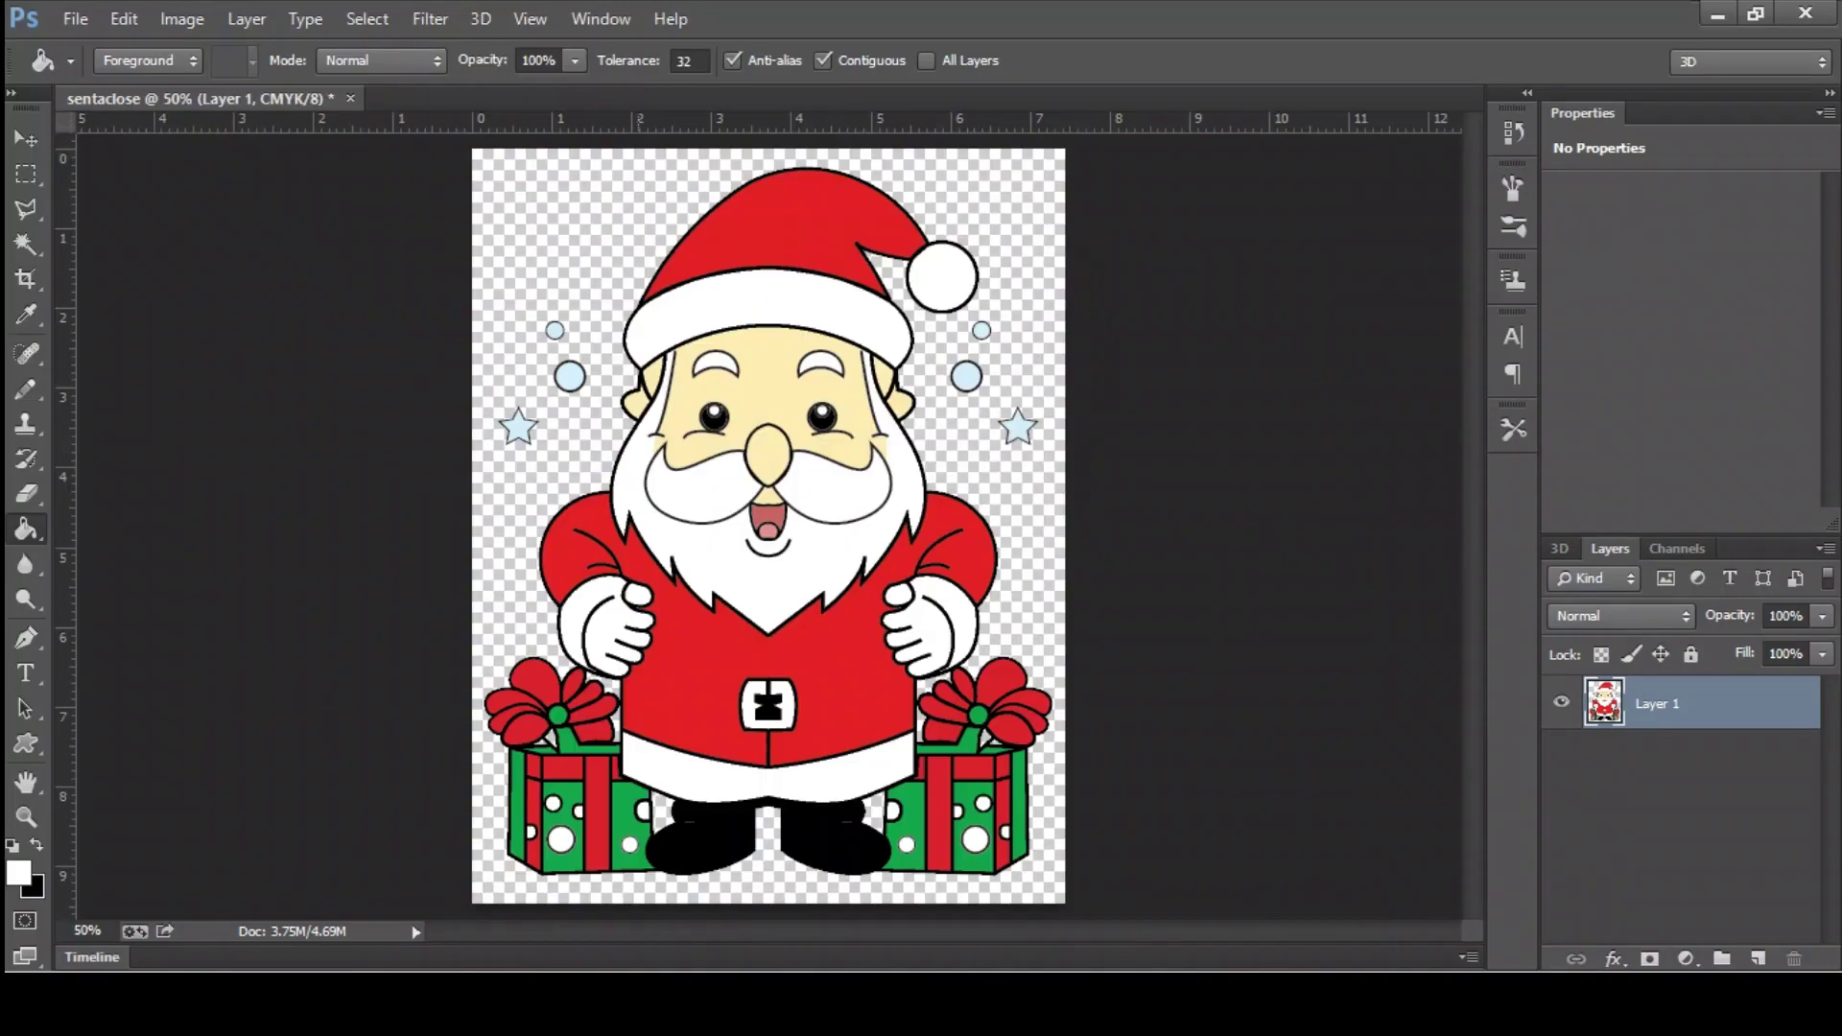
- Add a new Layer 2 below Layer 1 and fill it with white
click(1758, 959)
drag(1678, 849, 1679, 782)
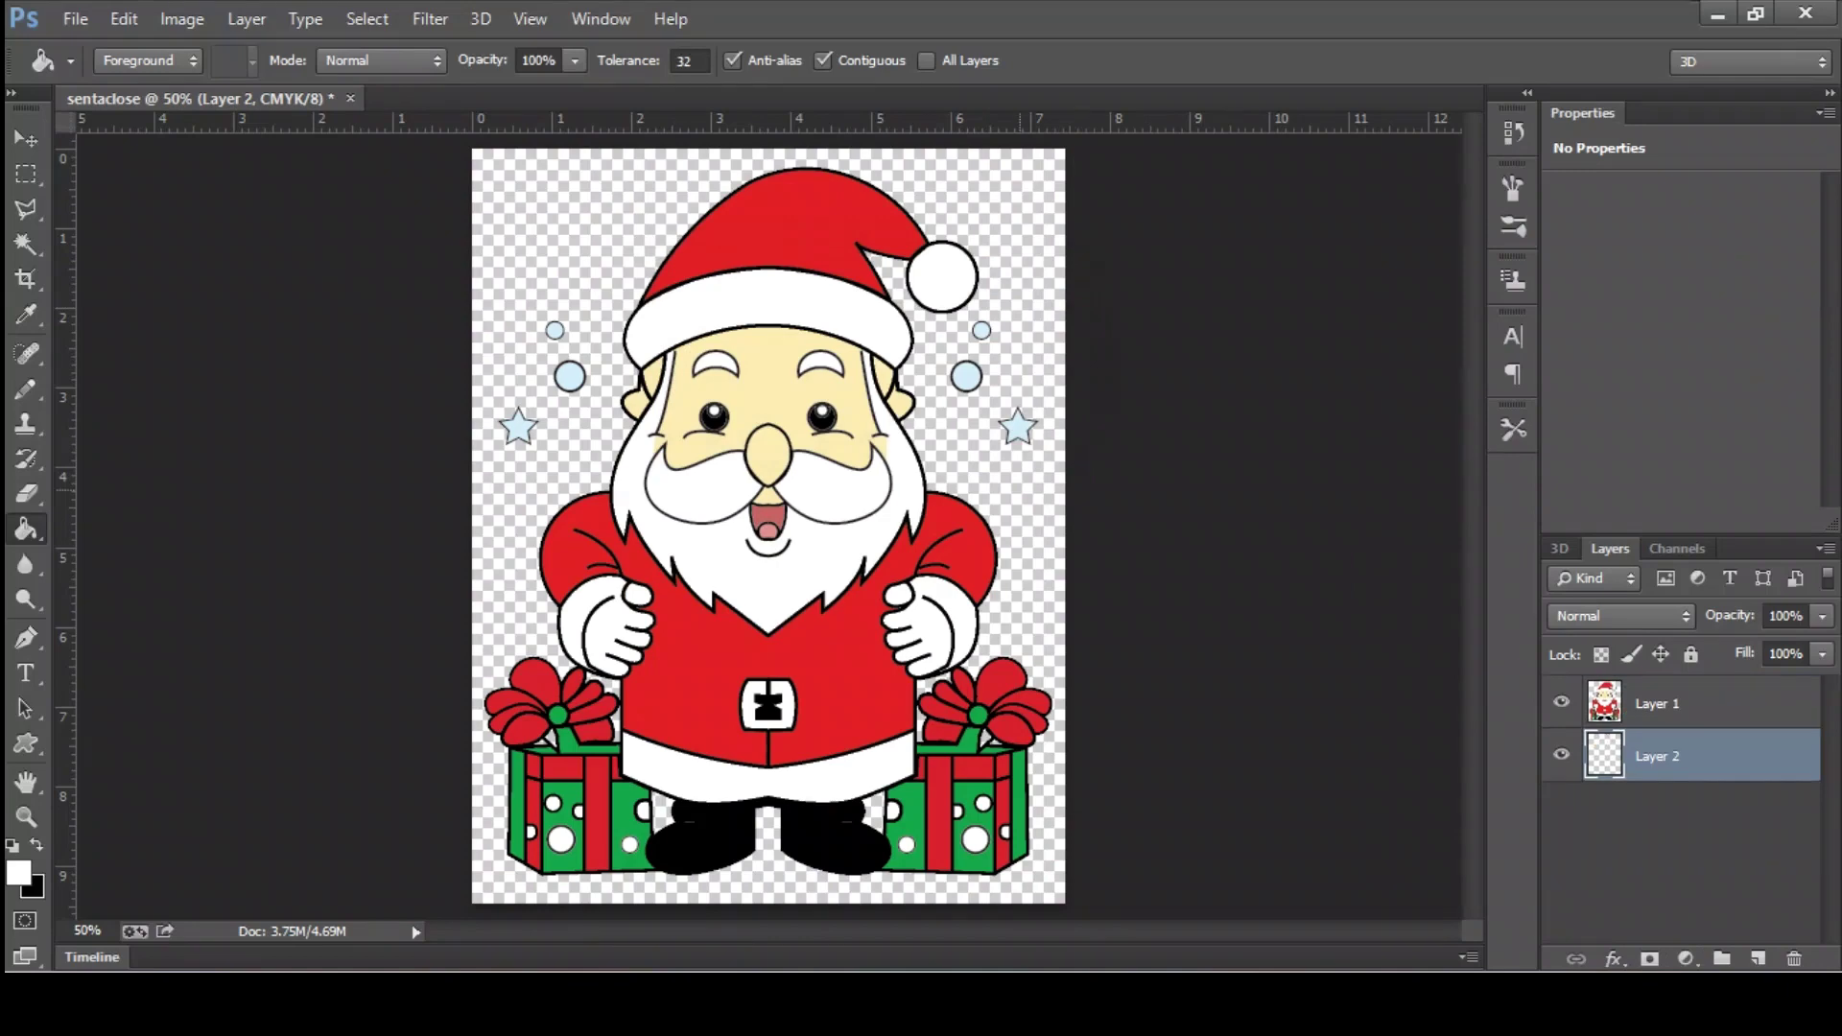
key(alt+BackSpace)
click(26, 139)
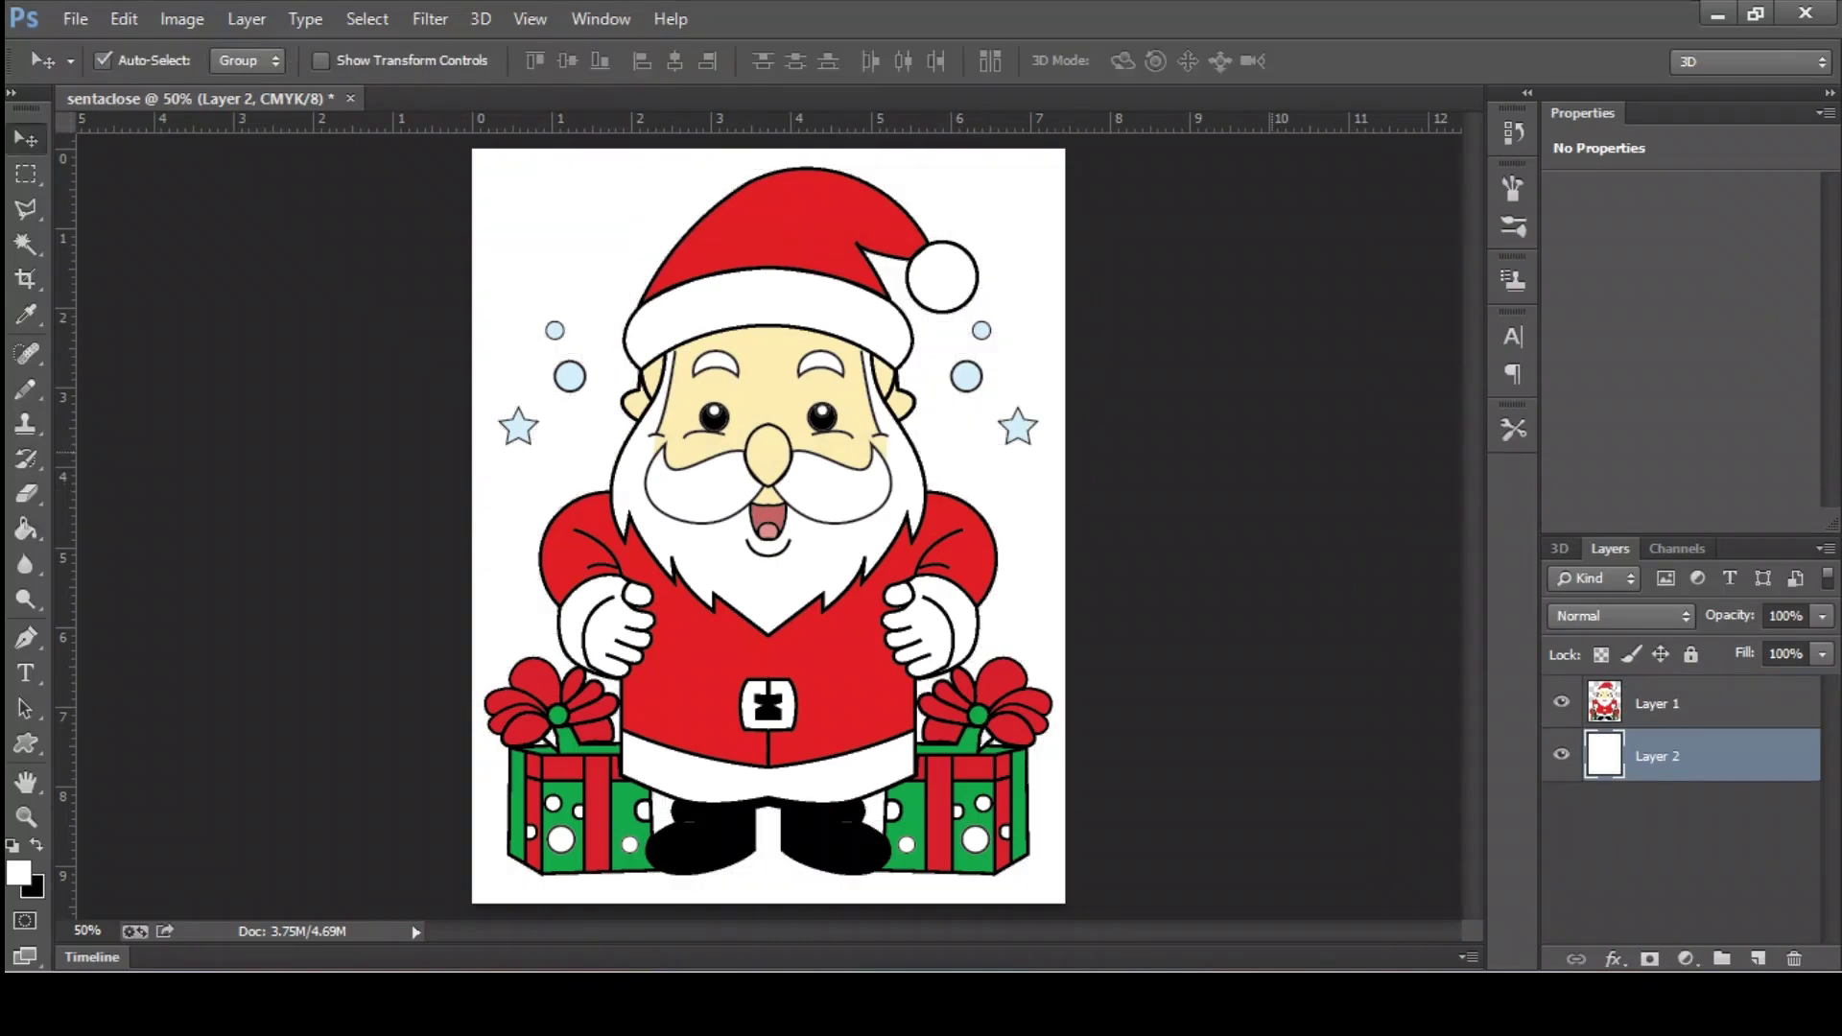
- Zoom and pan around the finished drawing to inspect the colouring, including Santa's face
key(ctrl+plus)
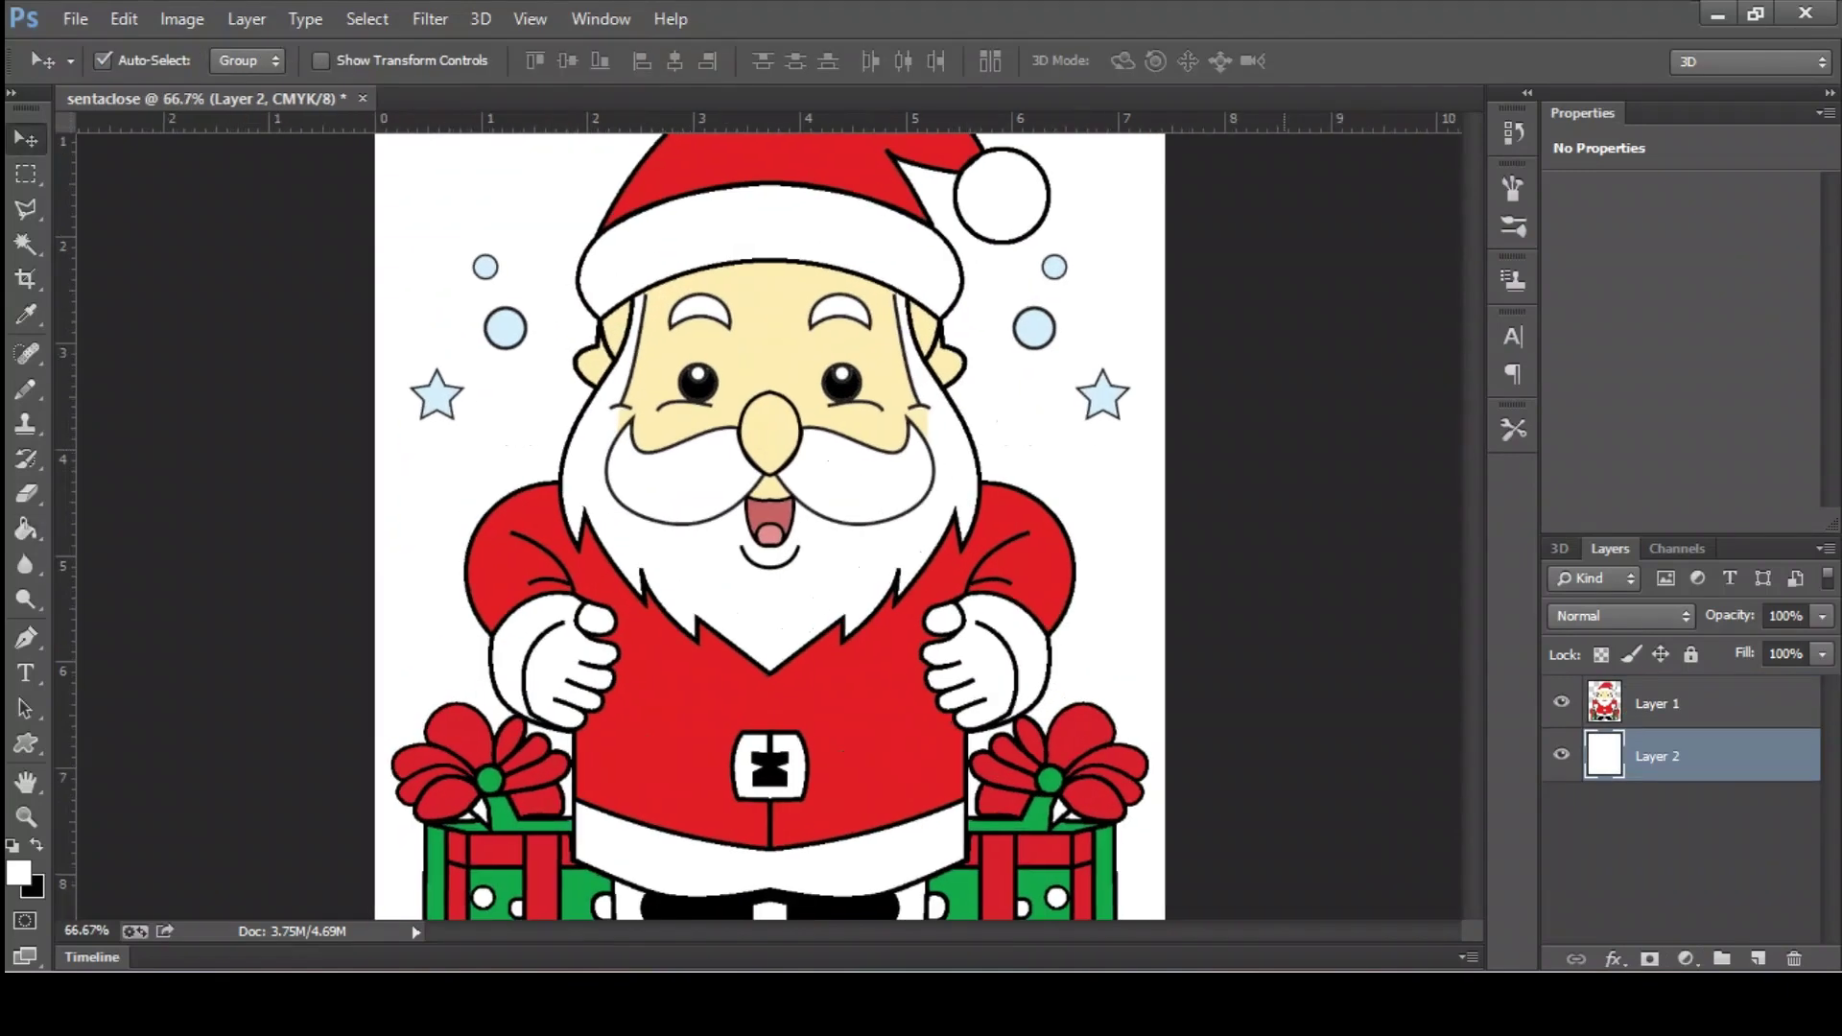
key(ctrl+plus)
key(ctrl+plus)
key(ctrl+minus)
key(ctrl+minus)
key(ctrl+minus)
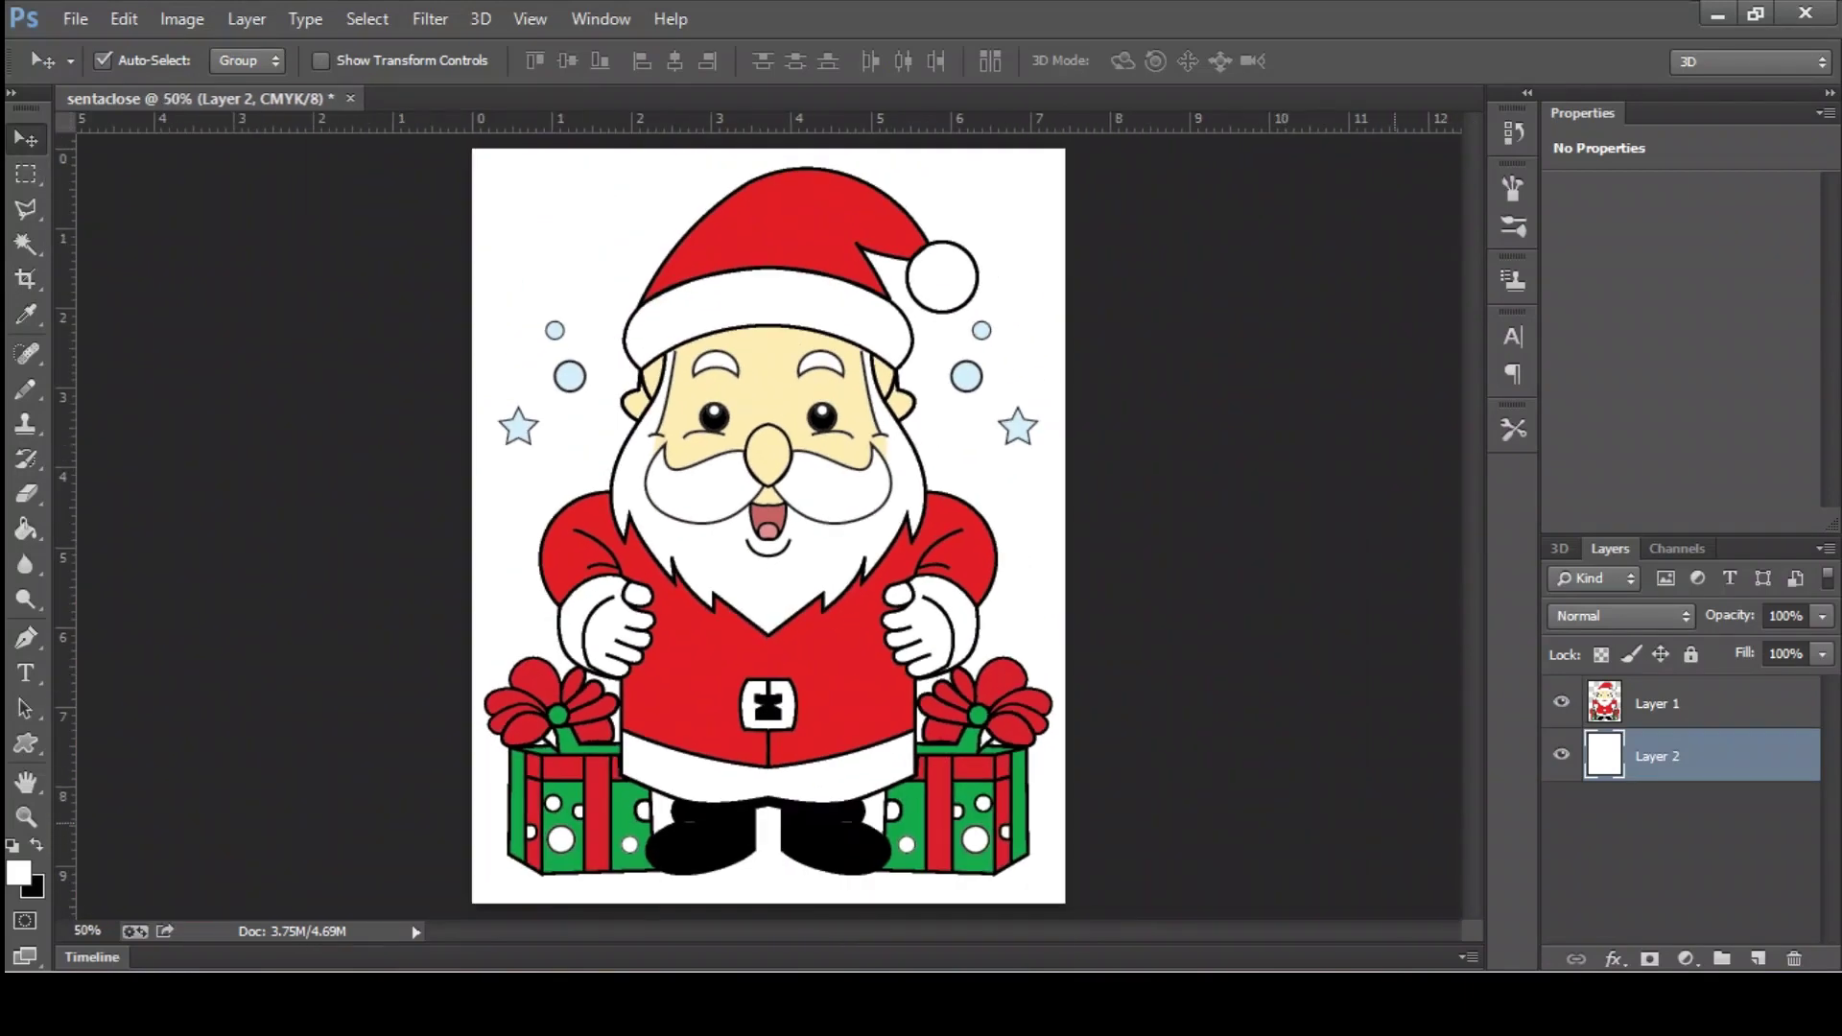
key(ctrl+plus)
key(ctrl+minus)
key(ctrl+plus)
key(ctrl+plus)
key(ctrl+plus)
scroll(768, 527, up, 5)
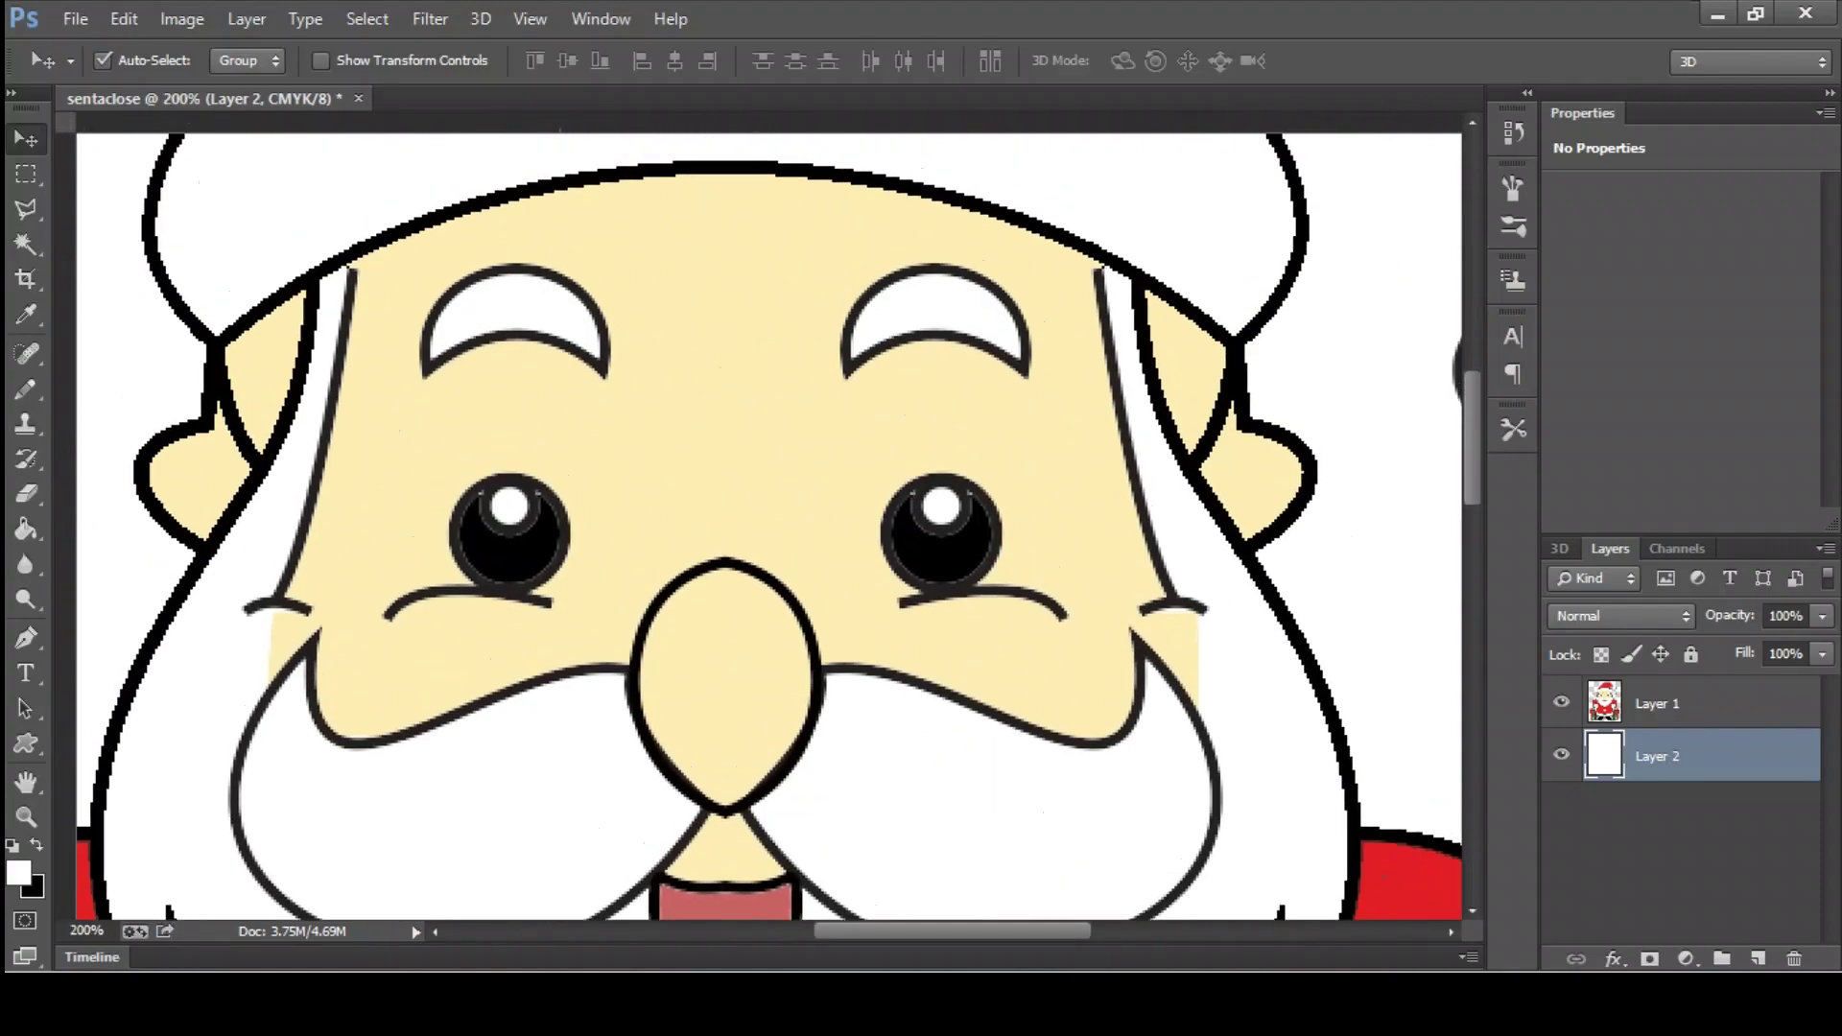
scroll(767, 528, up, 8)
scroll(767, 528, down, 5)
scroll(768, 528, down, 15)
scroll(768, 528, down, 5)
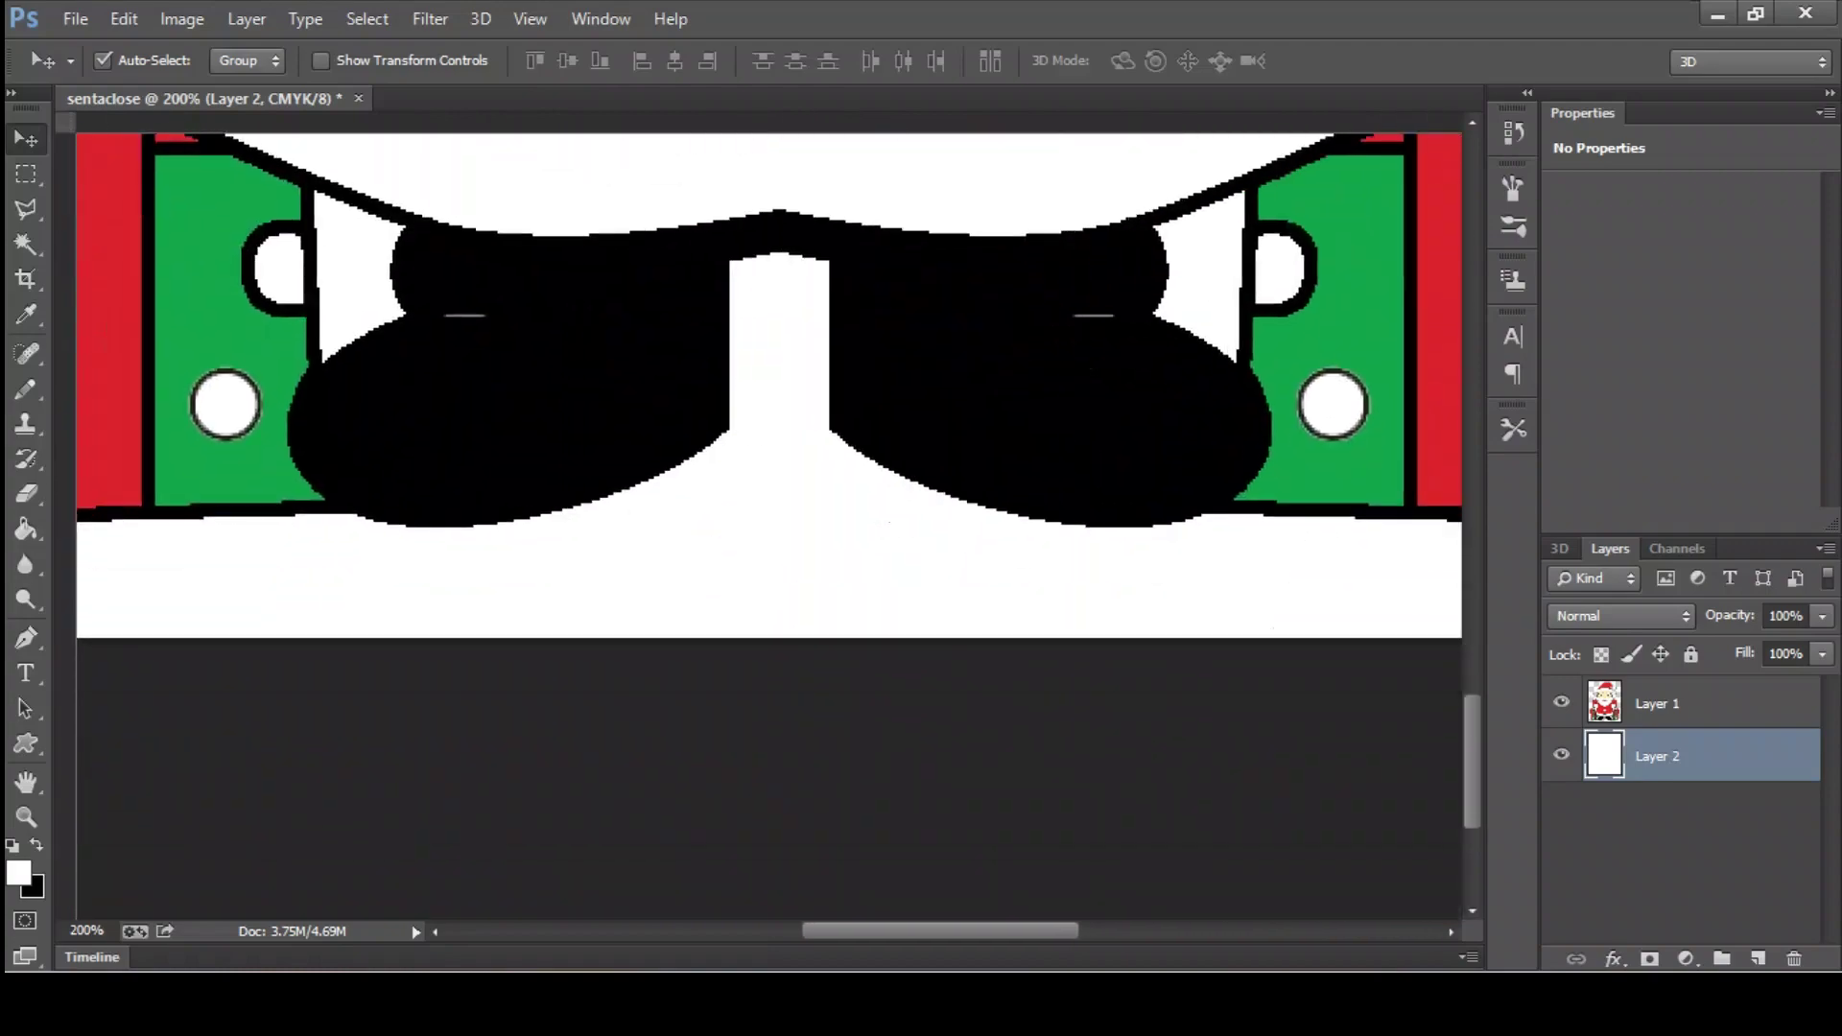
scroll(767, 528, left, 5)
scroll(767, 528, up, 4)
scroll(767, 528, right, 3)
scroll(767, 528, up, 6)
key(ctrl+minus)
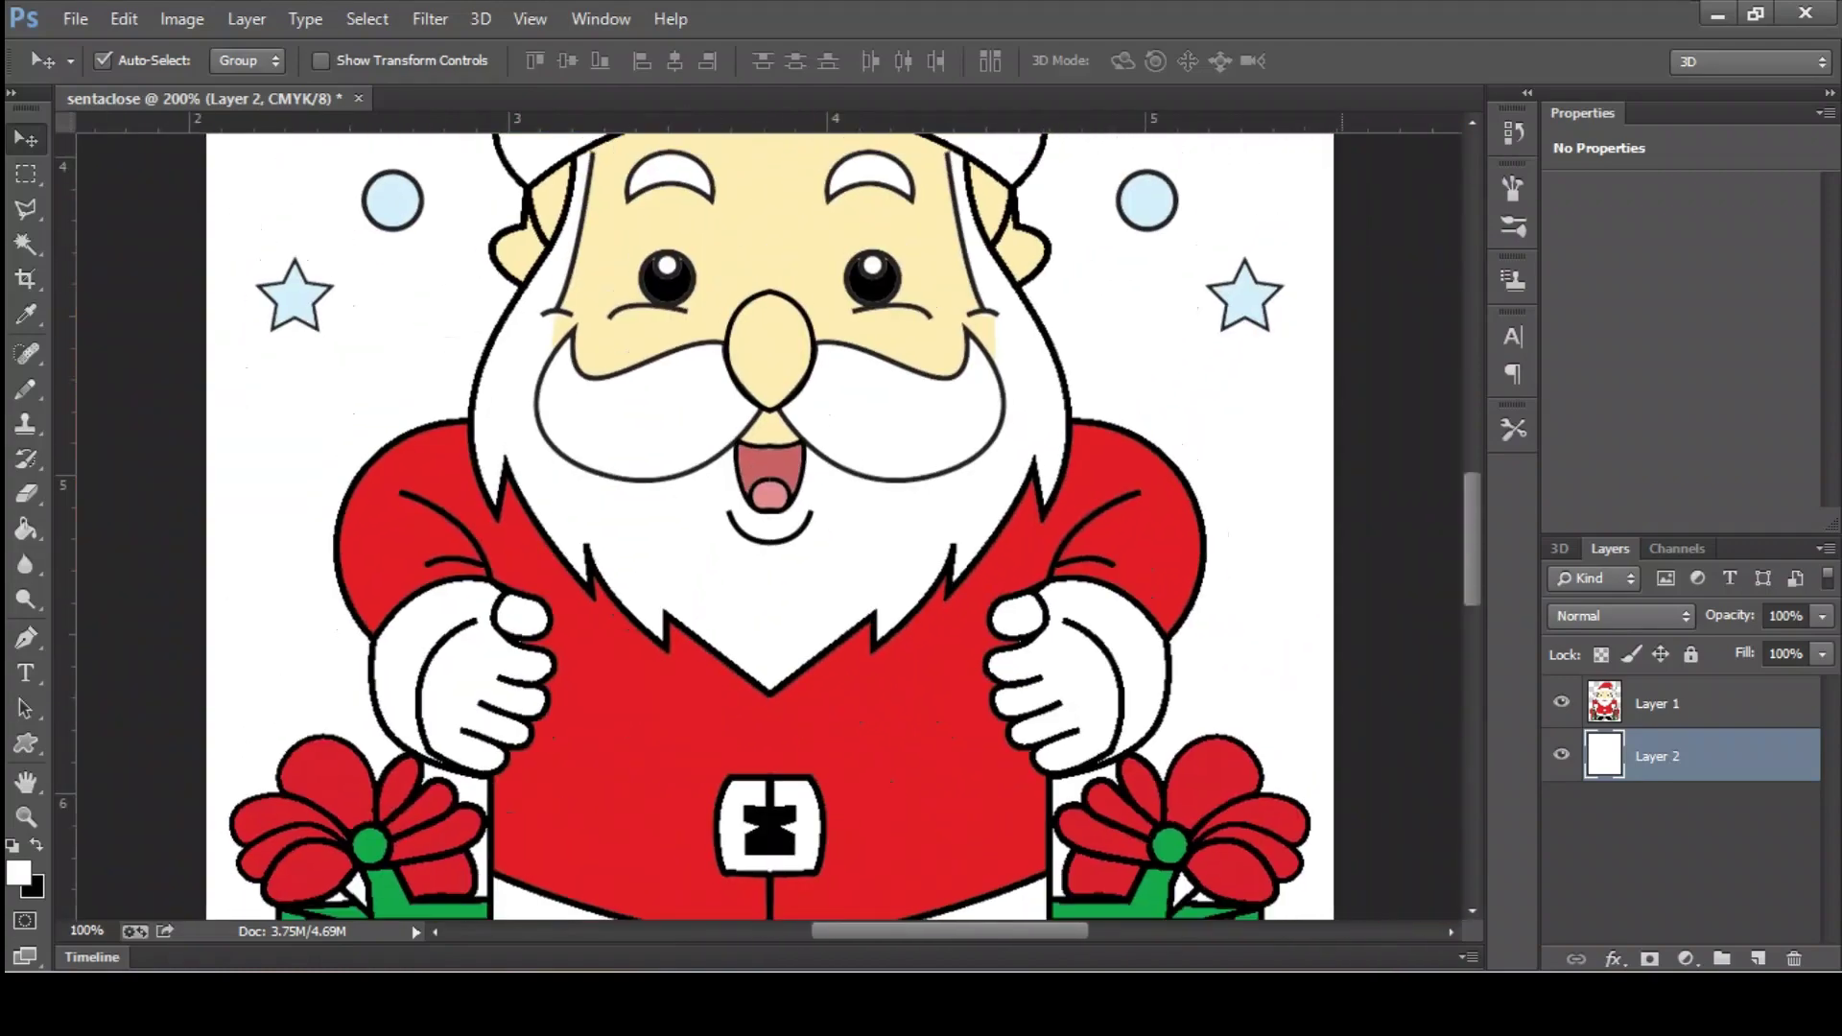
key(ctrl+minus)
key(ctrl+minus)
key(ctrl+minus)
key(ctrl+plus)
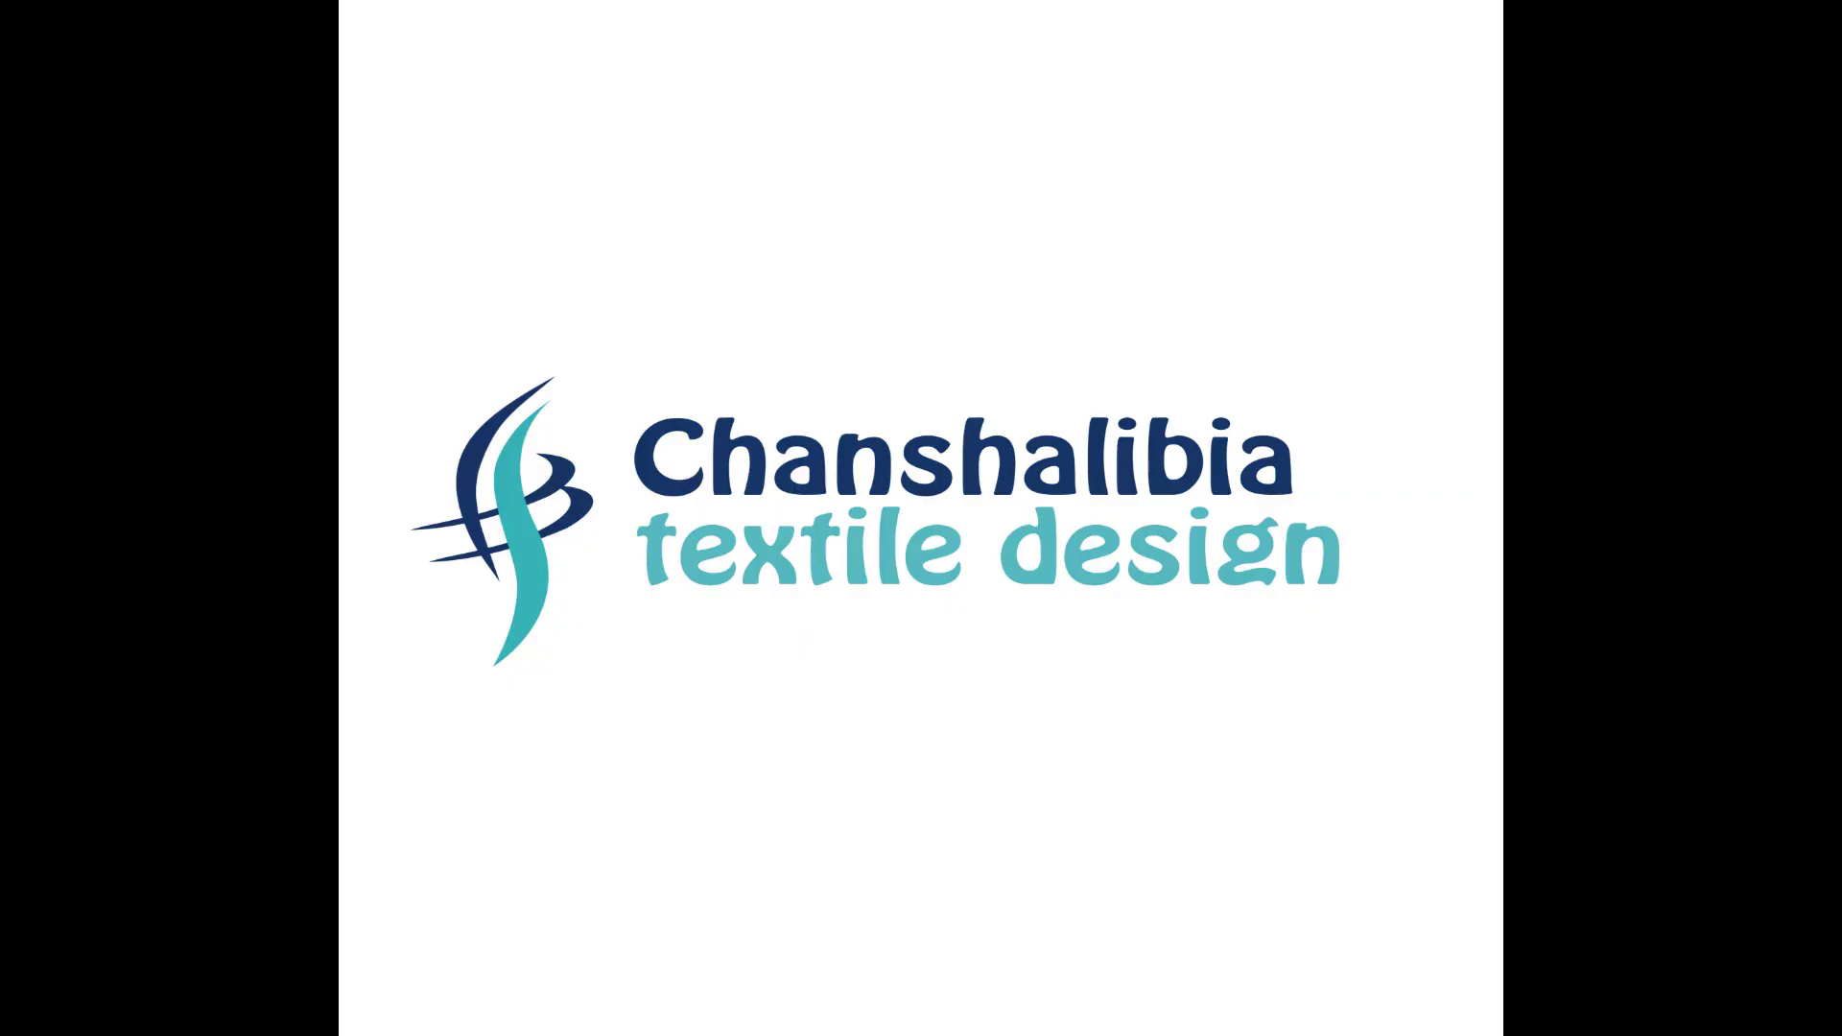